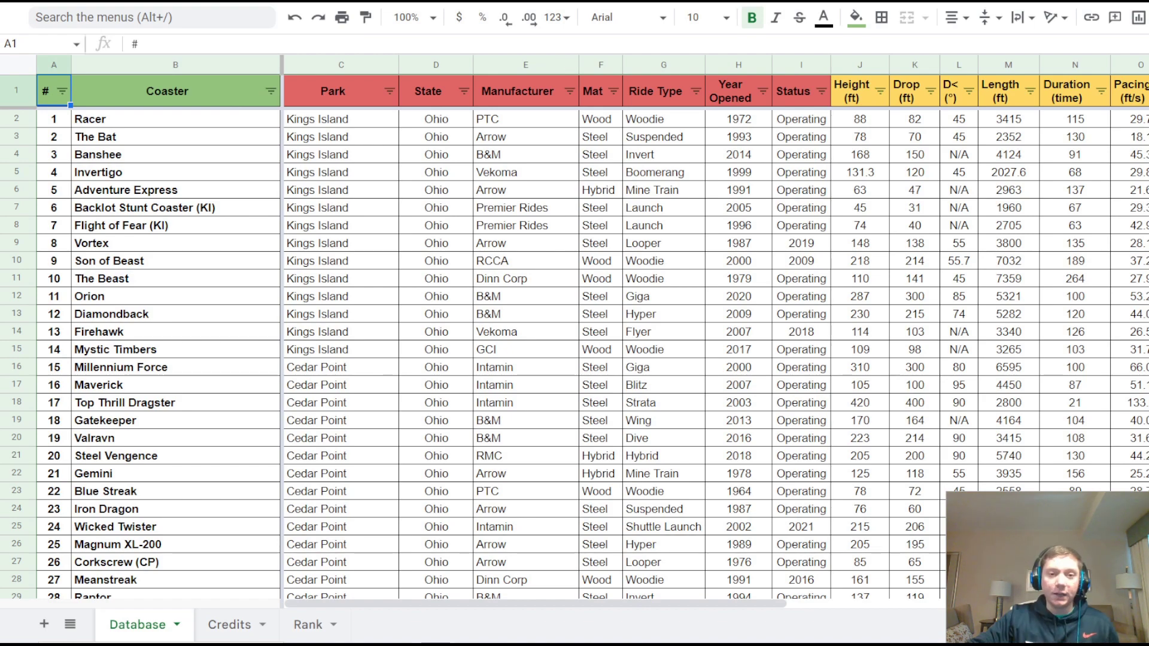
Step: Examine the Database sheet's coaster, park and state columns, continuing across to the ride statistics columns
click(436, 190)
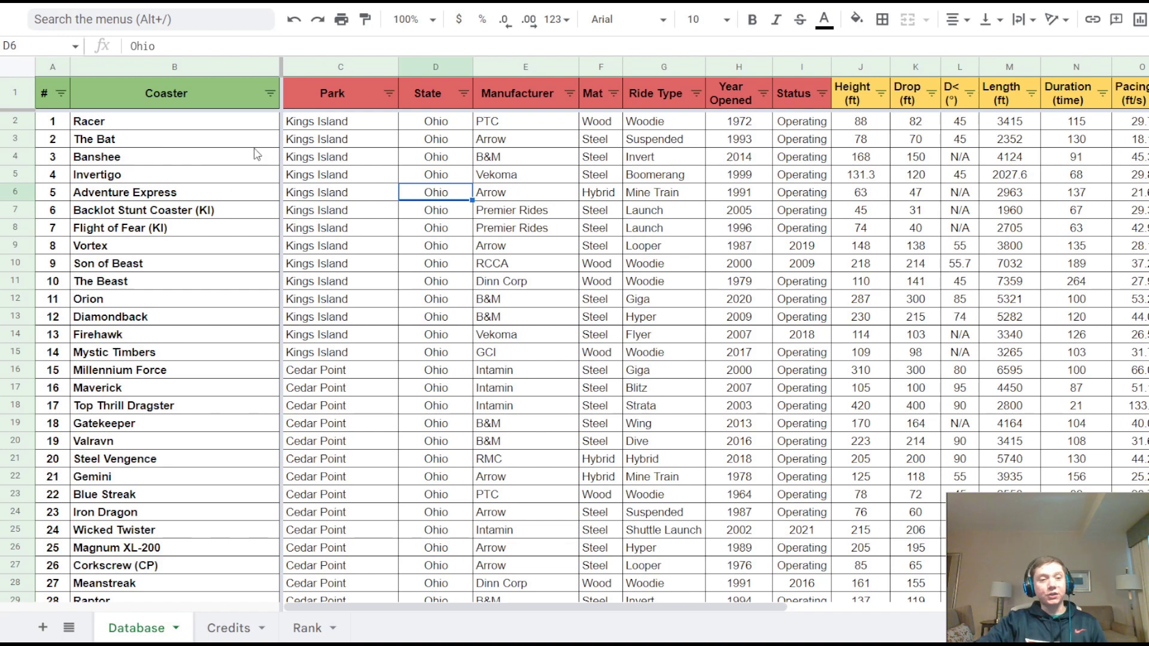
click(310, 211)
click(211, 128)
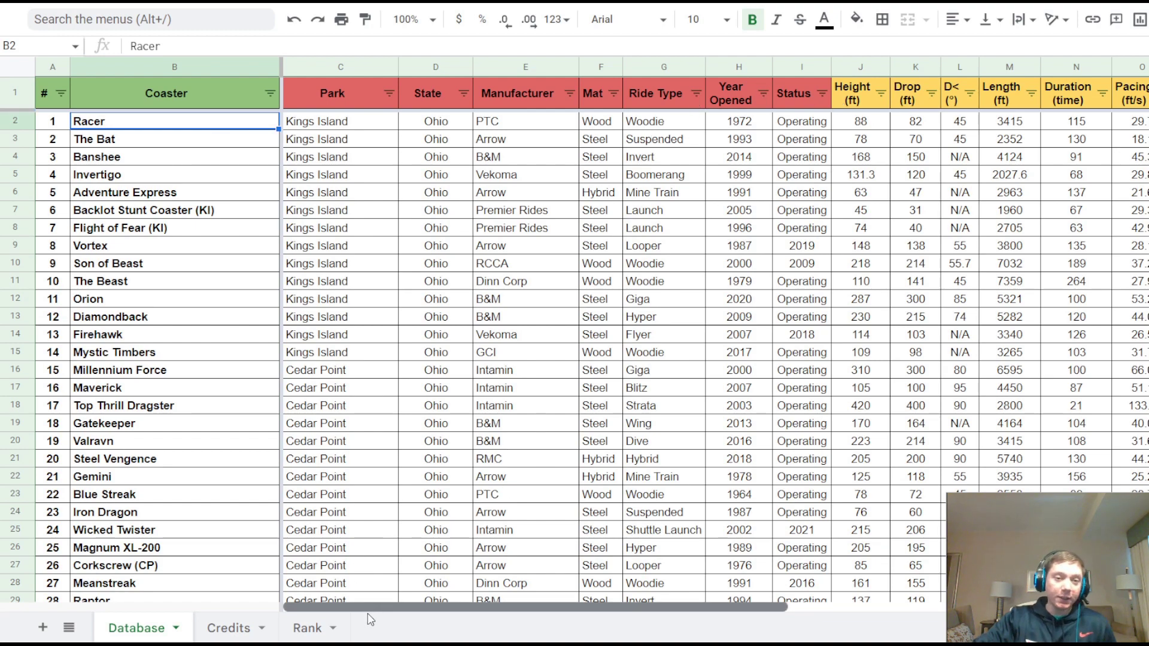
mouse_move(368, 614)
mouse_down()
mouse_move(385, 622)
mouse_move(374, 624)
mouse_up()
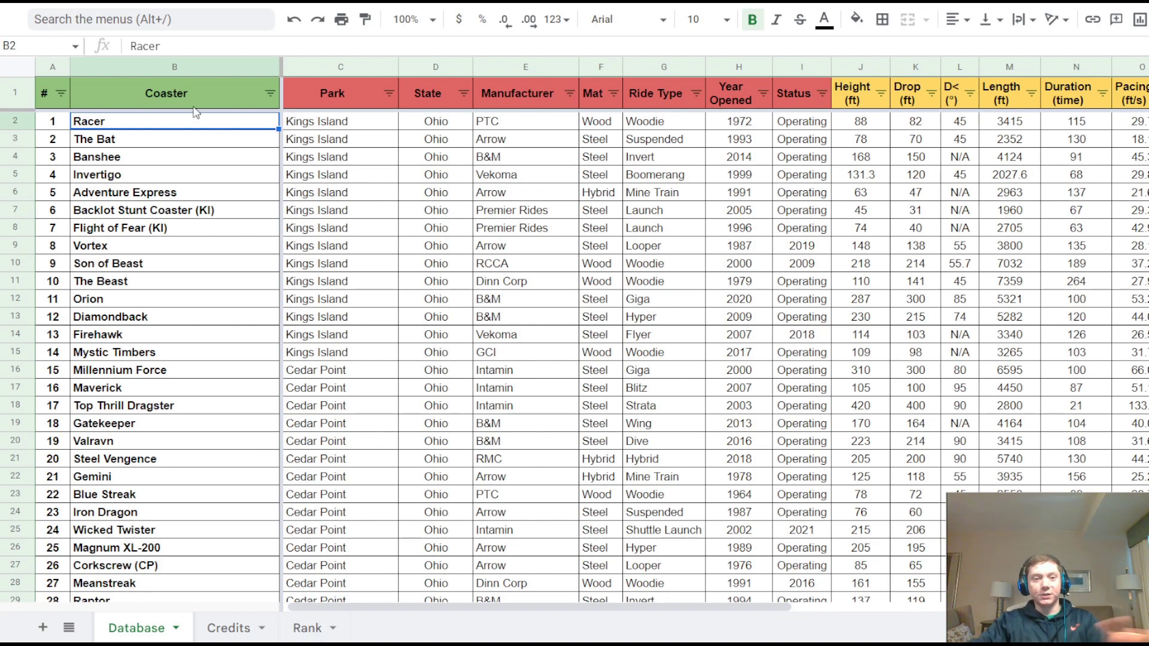
click(348, 122)
click(422, 120)
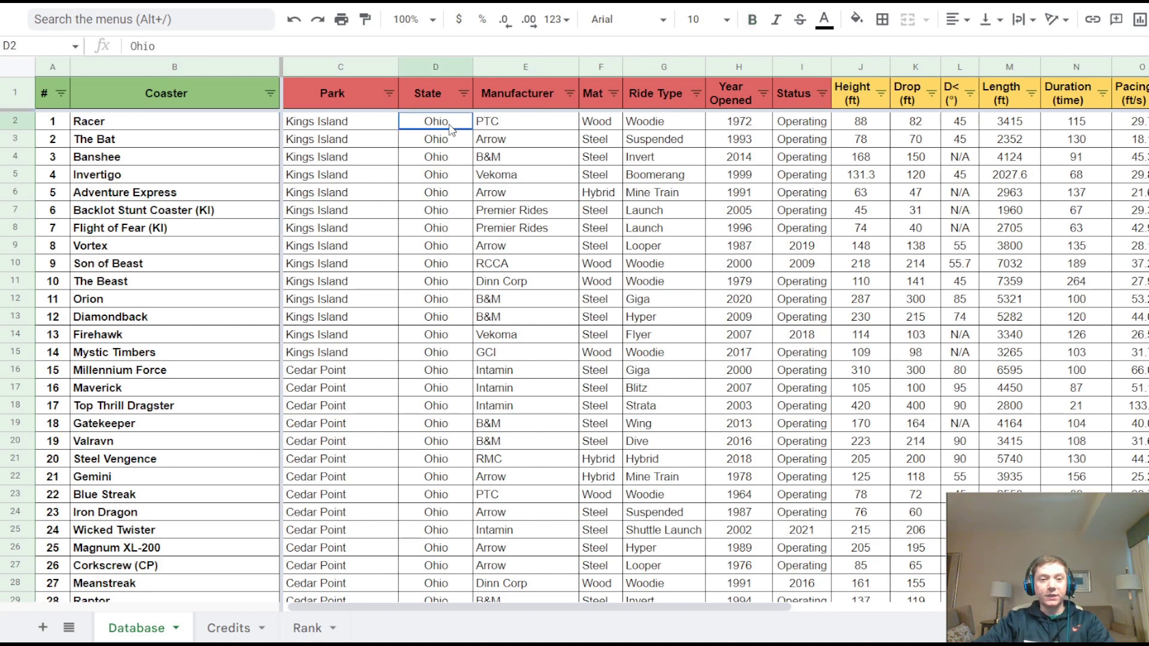
drag(349, 607, 418, 606)
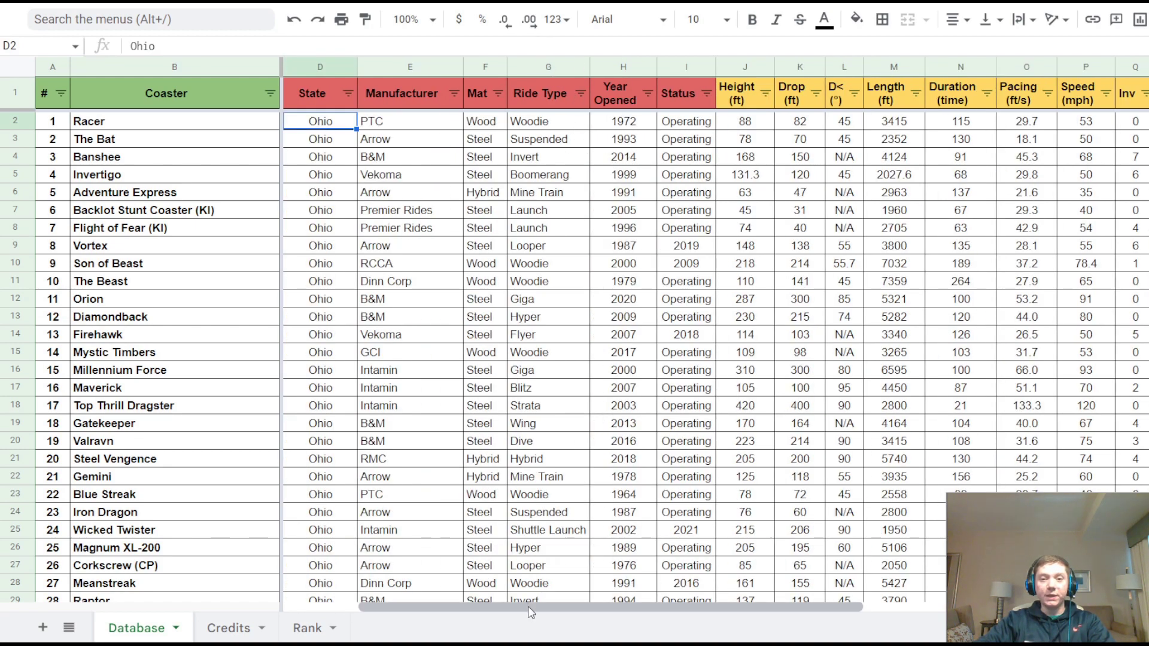
drag(530, 611, 695, 615)
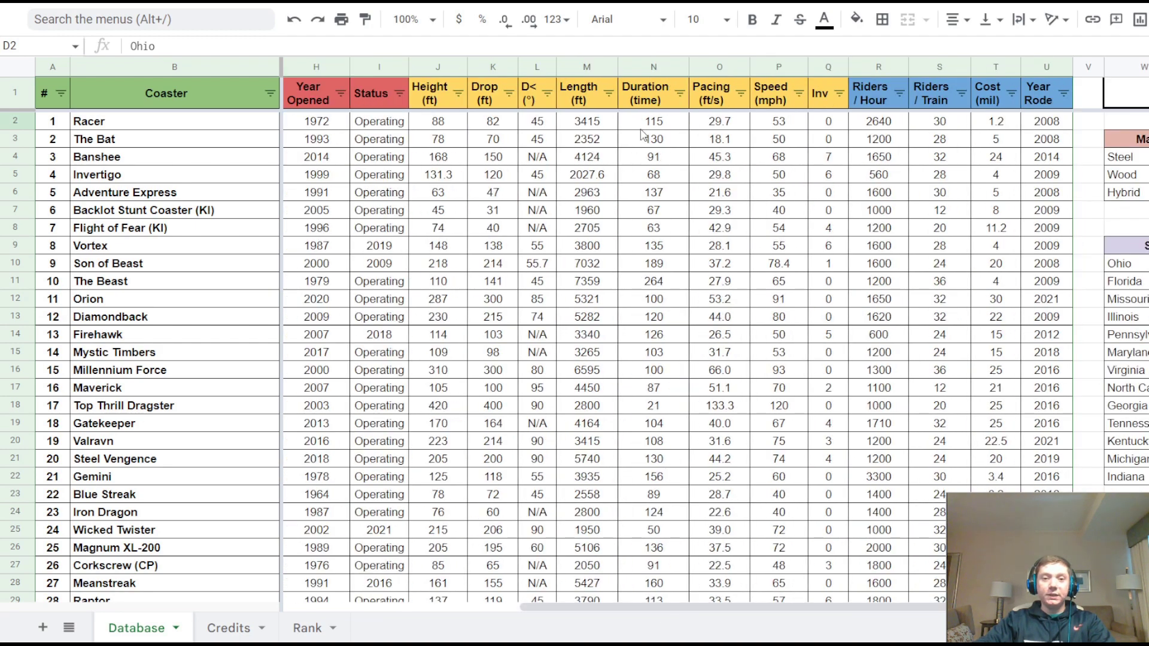
Step: Examine the length, duration, pacing and speed columns, and inspect Racer's pacing formula
click(608, 94)
click(594, 99)
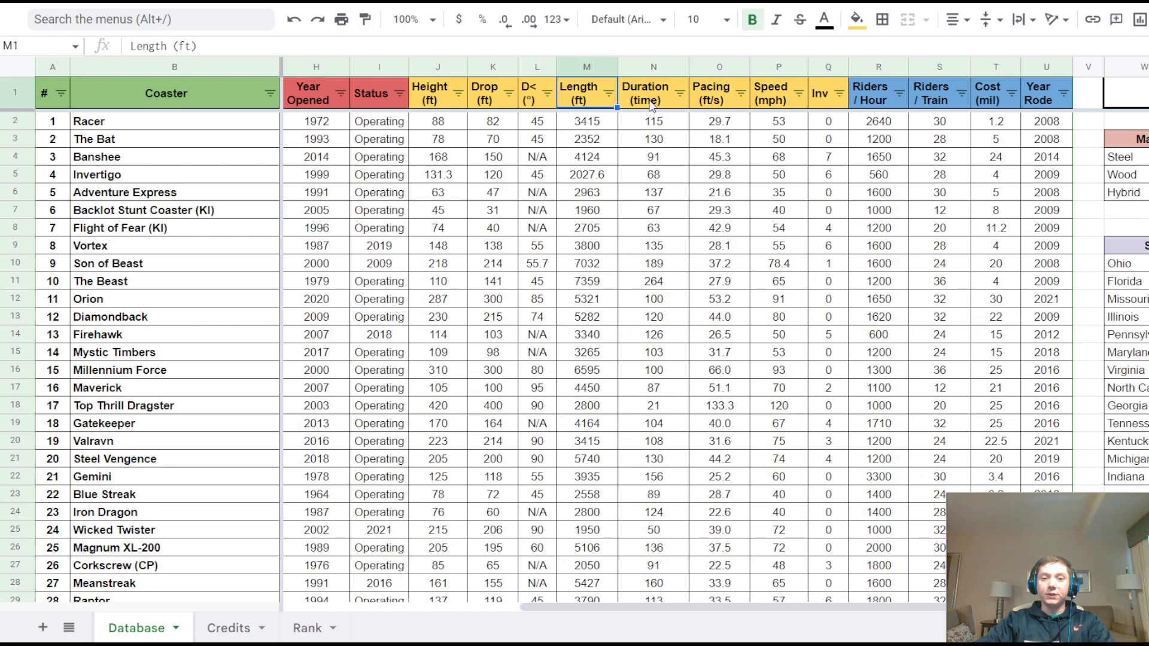
click(652, 105)
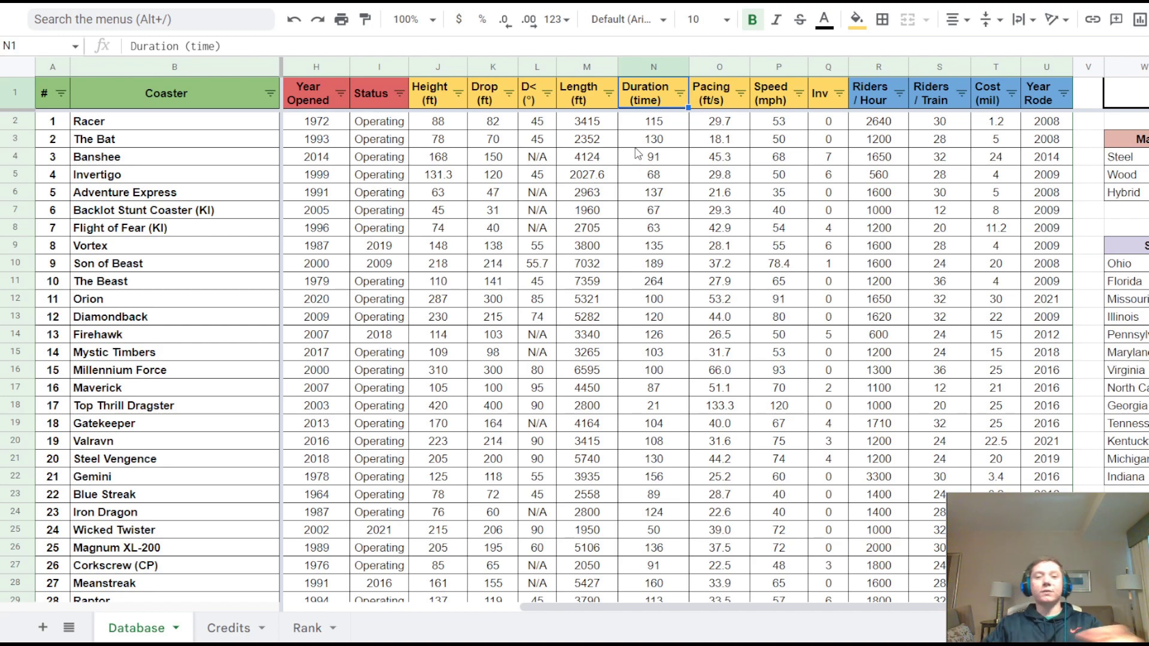
click(712, 98)
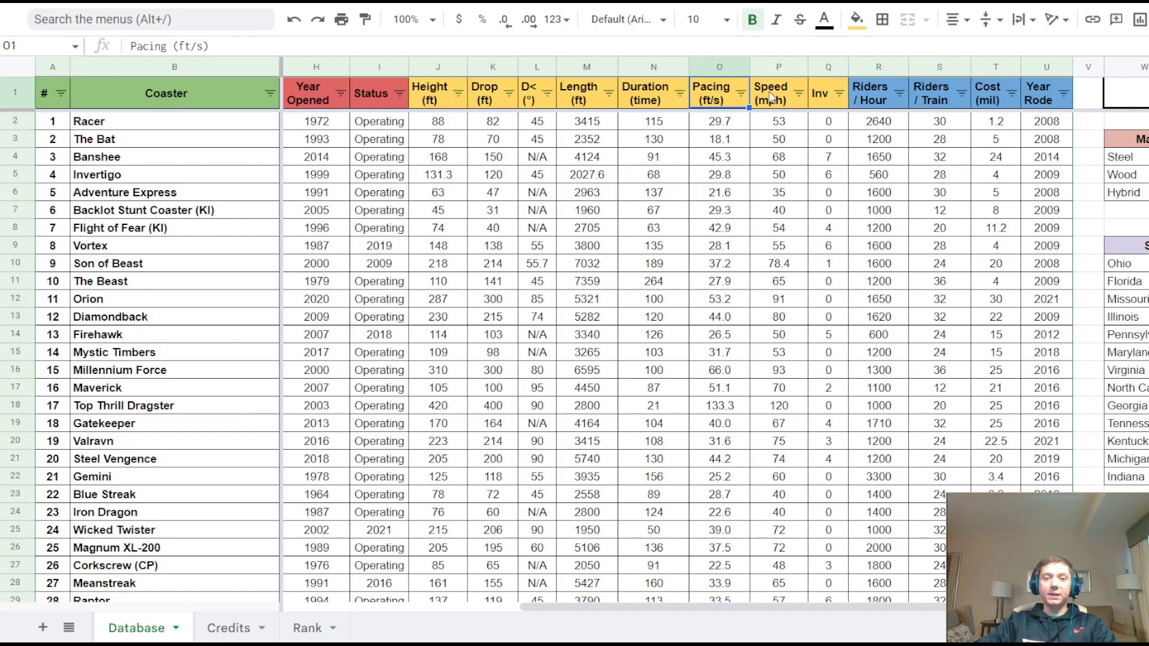
click(786, 98)
click(706, 126)
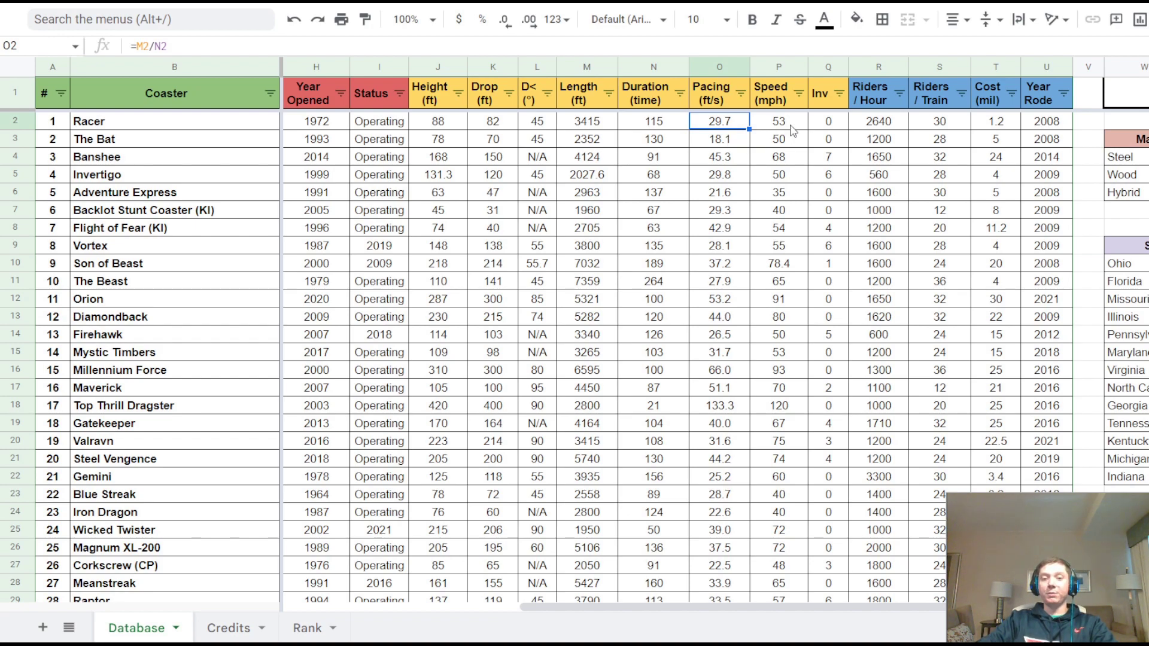
Step: Review Racer's riders per hour, riders per train, cost and year rode, and select the coaster name cell of empty entry 154
click(896, 126)
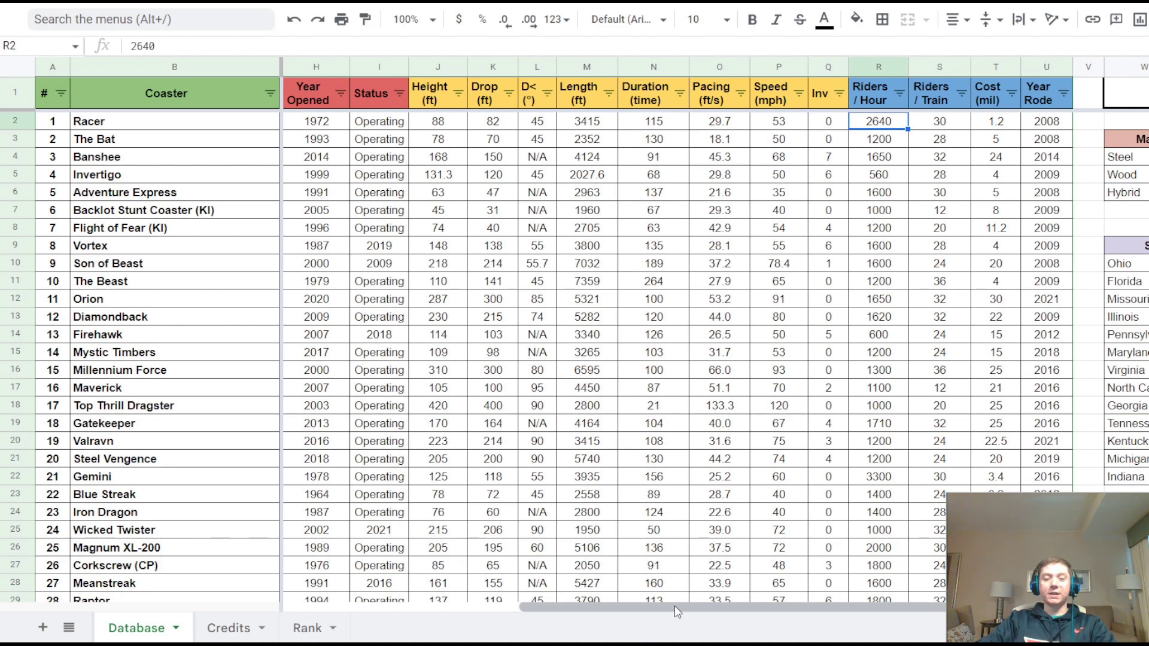
drag(684, 605, 790, 606)
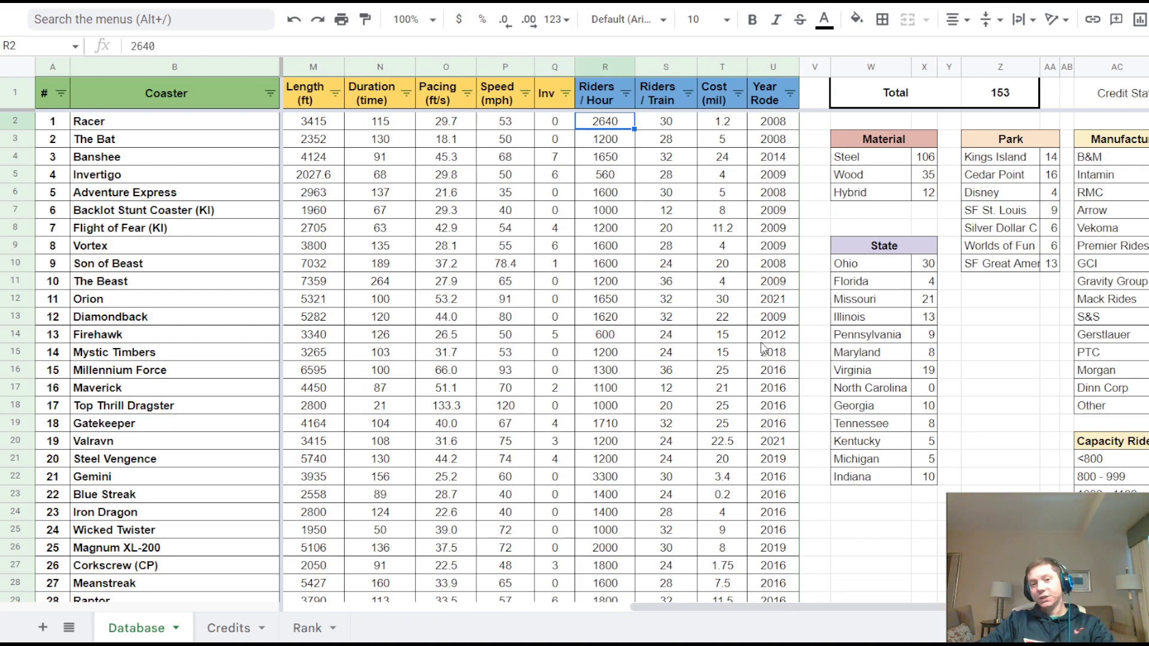
click(667, 123)
click(720, 126)
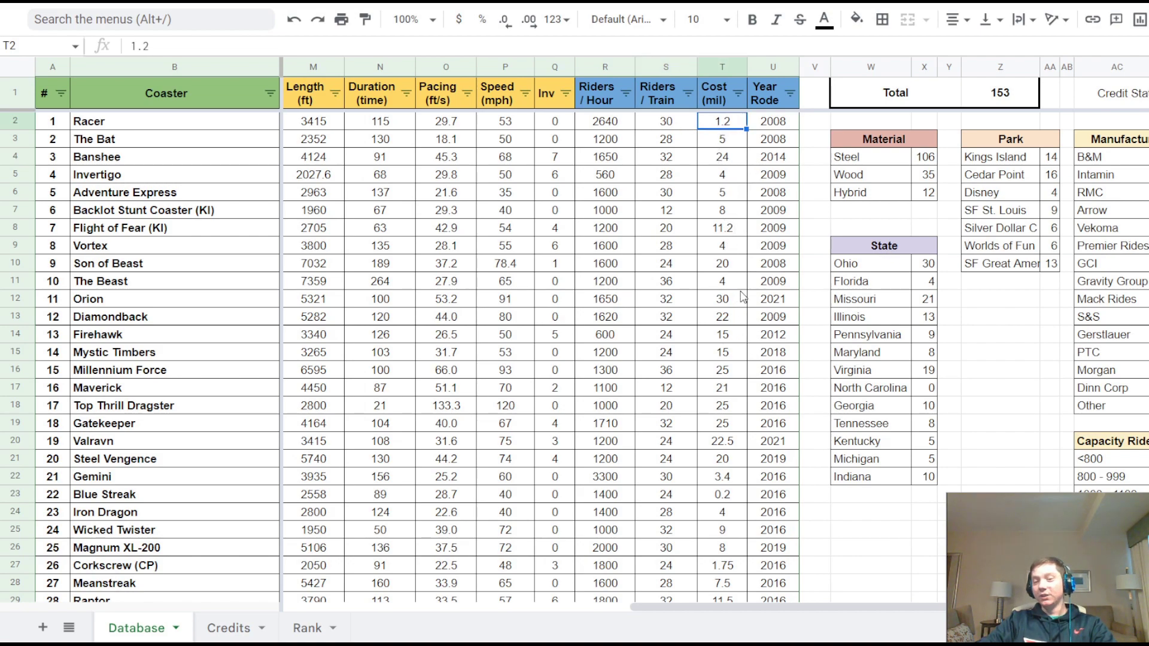
click(778, 124)
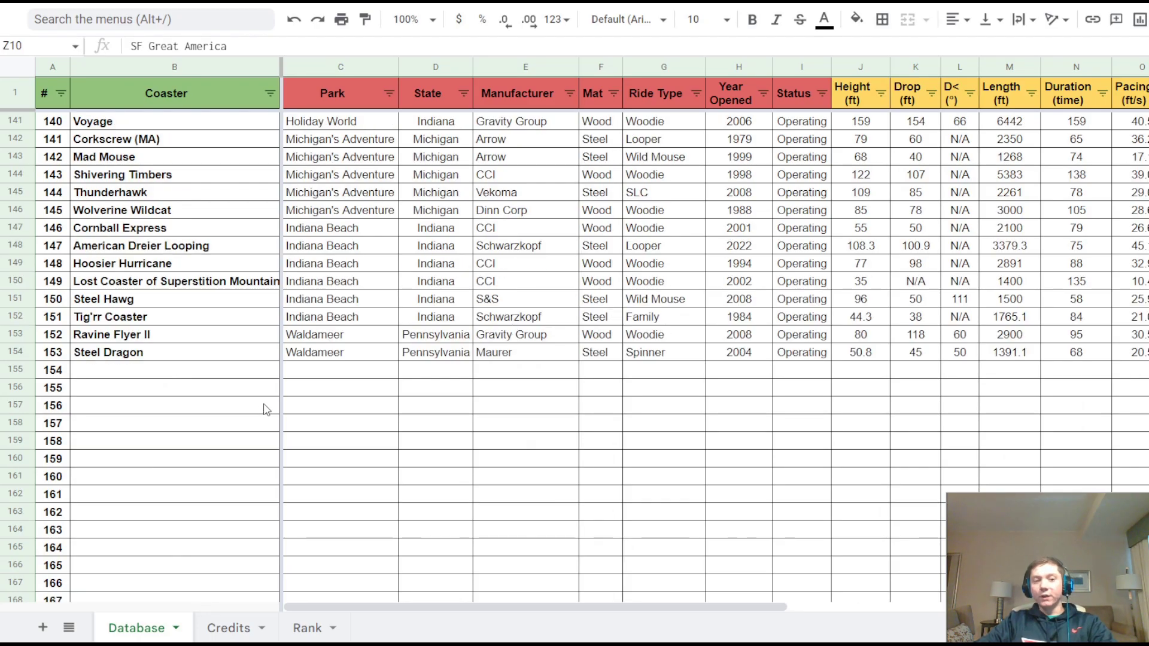
click(195, 373)
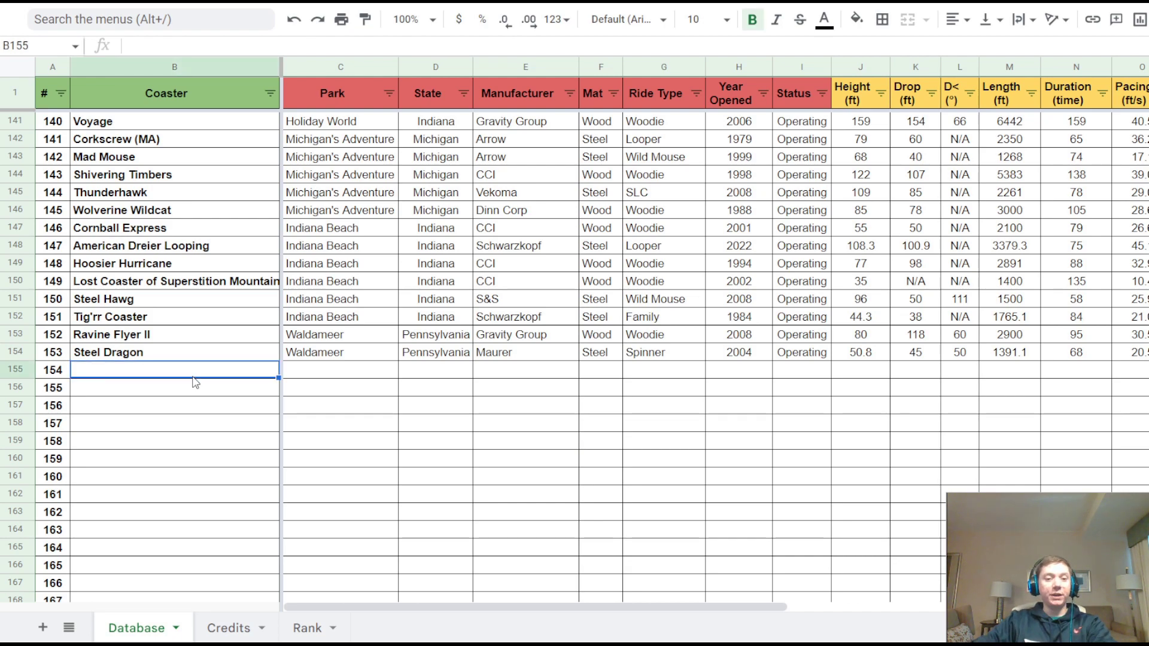
drag(498, 607, 431, 601)
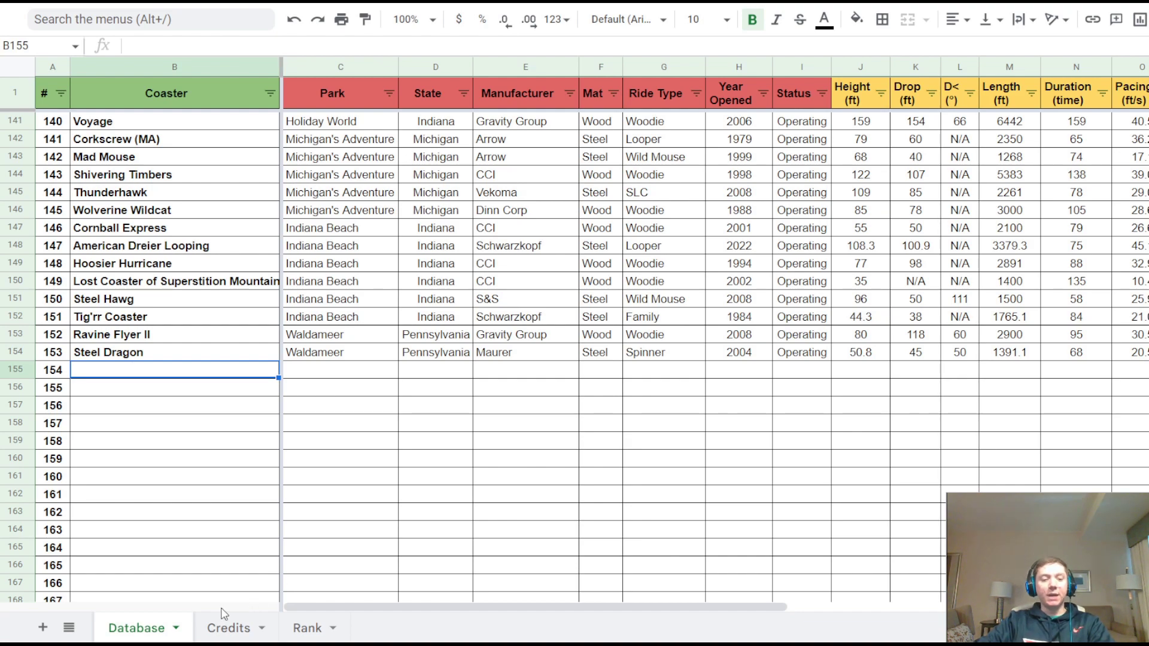
Step: Open the Credits sheet and look through its chronological list of ridden coasters
click(220, 632)
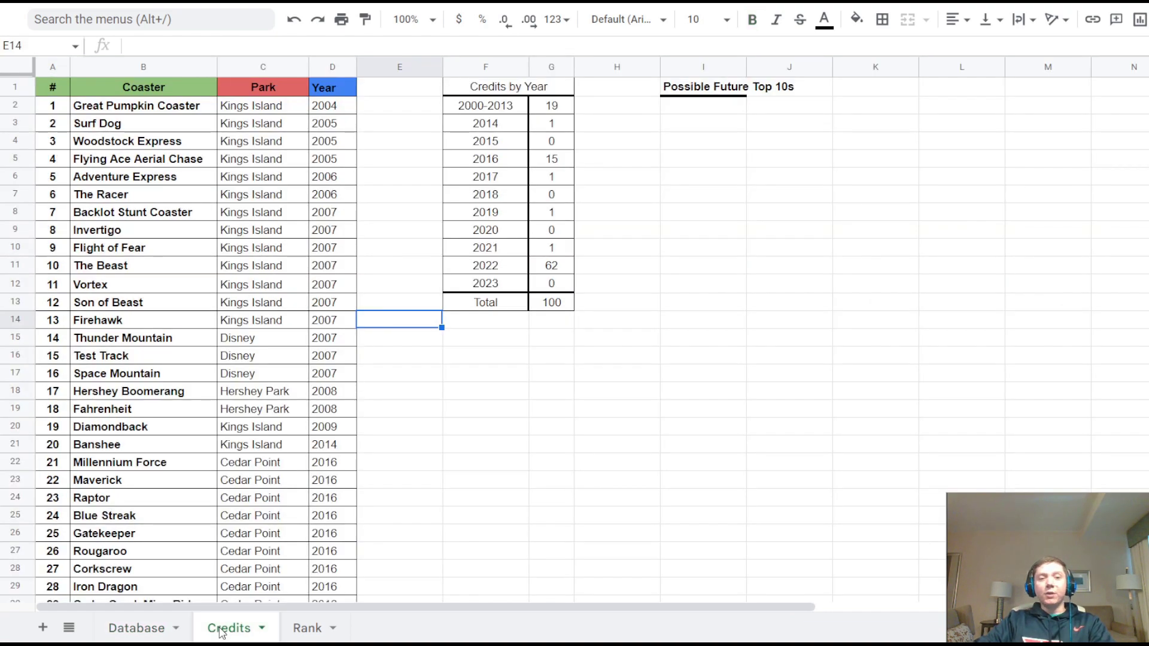
click(392, 427)
scroll(150, 163, down, 1)
scroll(173, 174, down, 5)
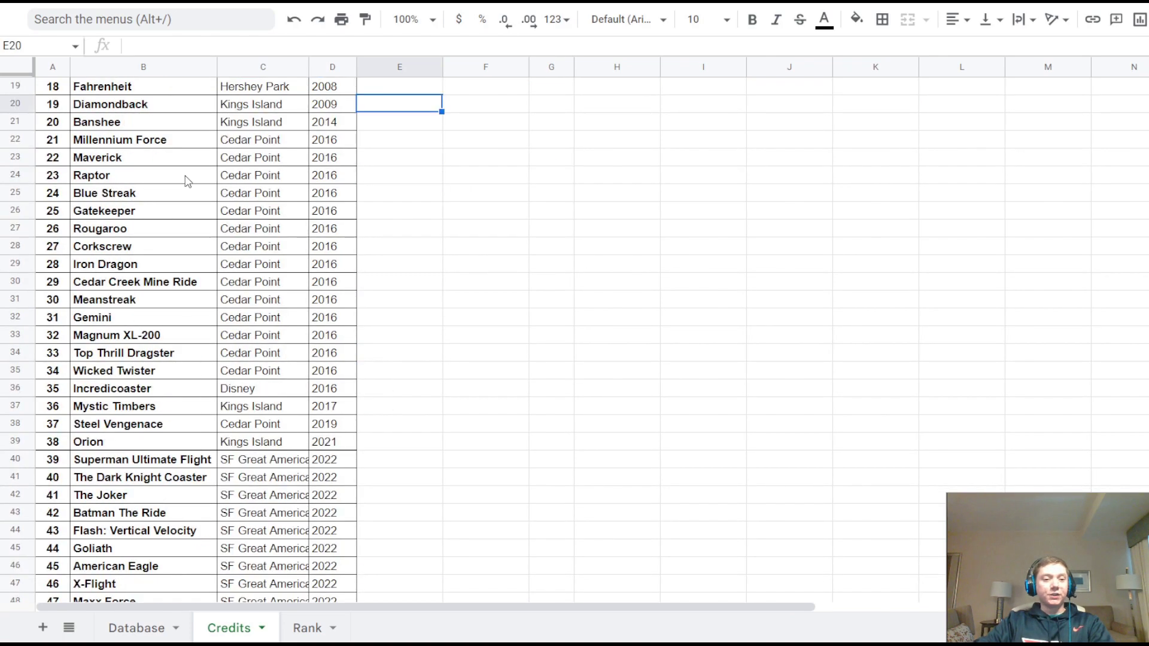
scroll(318, 368, up, 5)
scroll(214, 317, down, 3)
scroll(214, 317, up, 4)
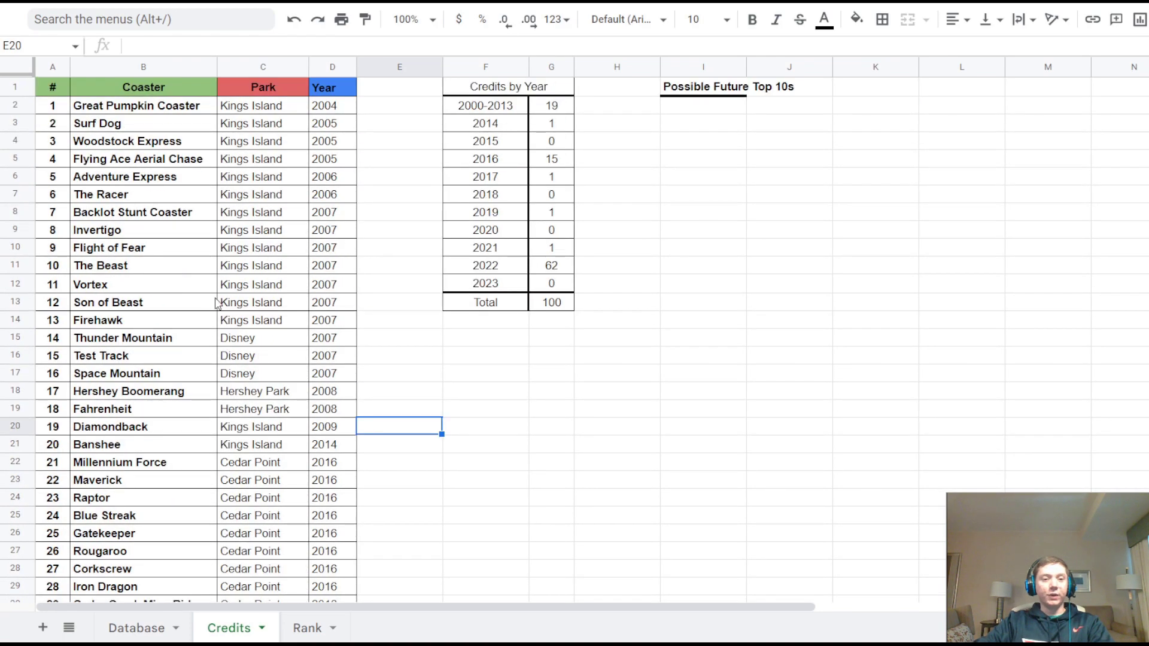
Step: Check Adventure Express's year in the credits list and inspect the 2014 and 2022 count formulas in the Credits by Year table
click(322, 179)
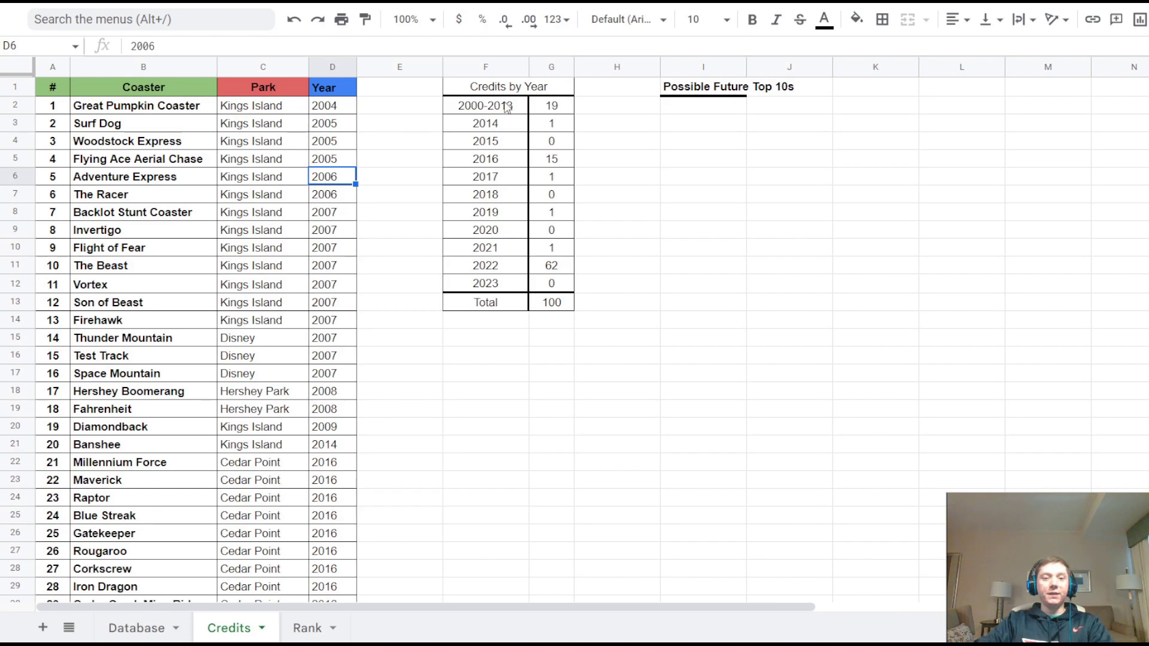
click(548, 124)
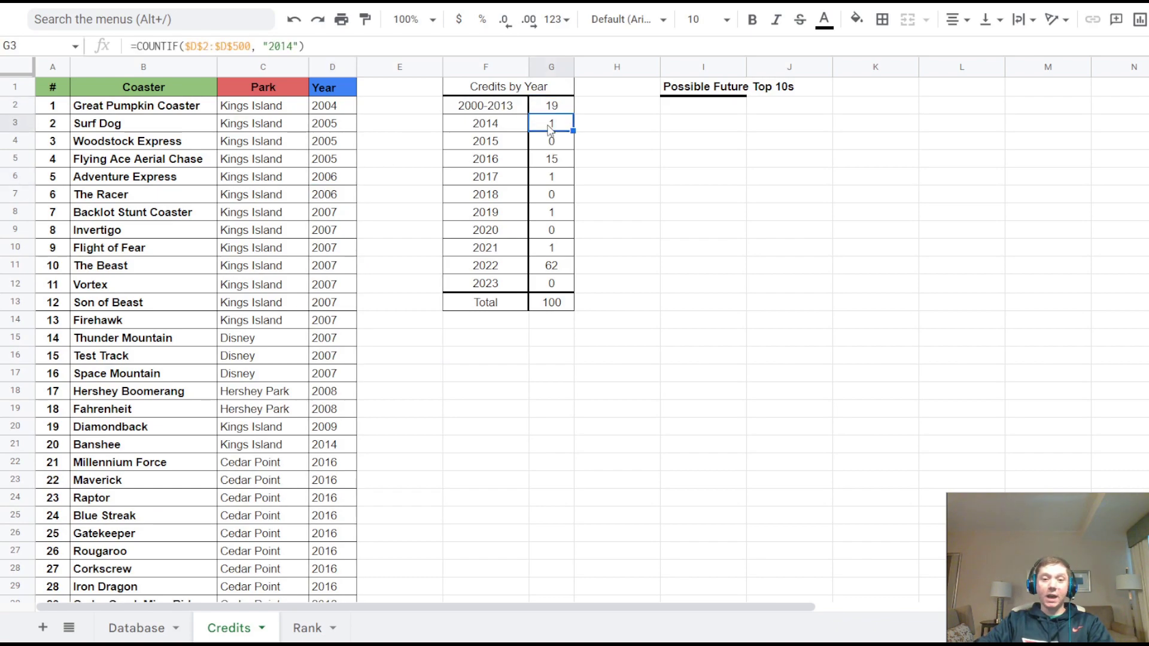
click(554, 270)
Step: Go to the first empty credit entry, number 101, and select its coaster and park cells
scroll(367, 310, down, 19)
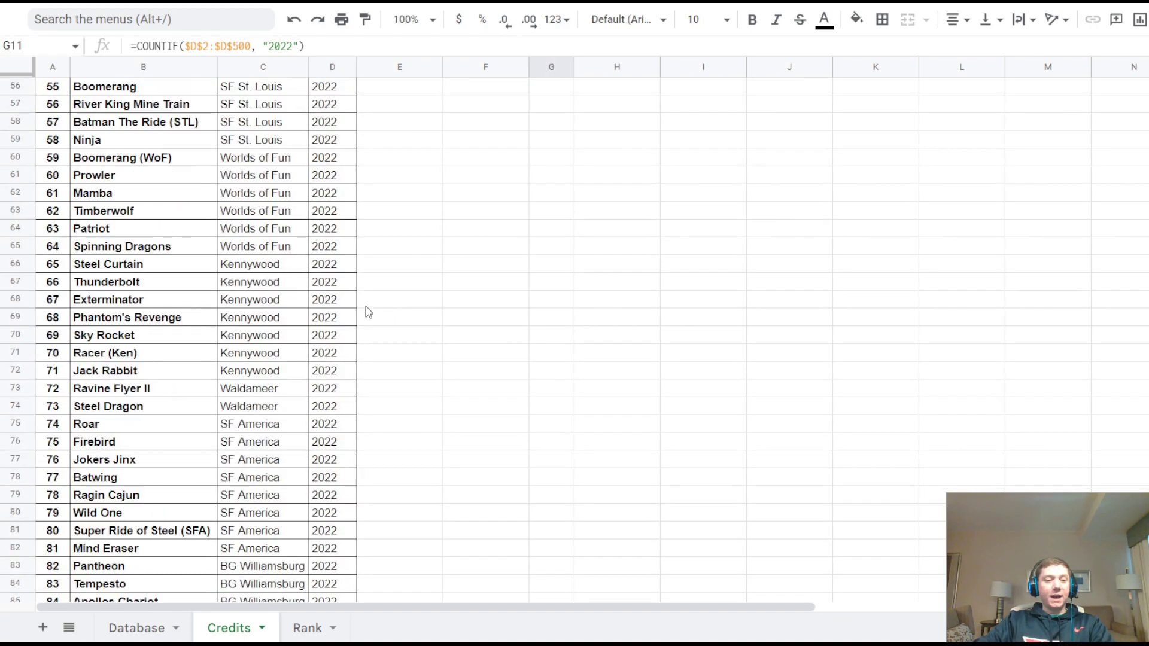
click(129, 178)
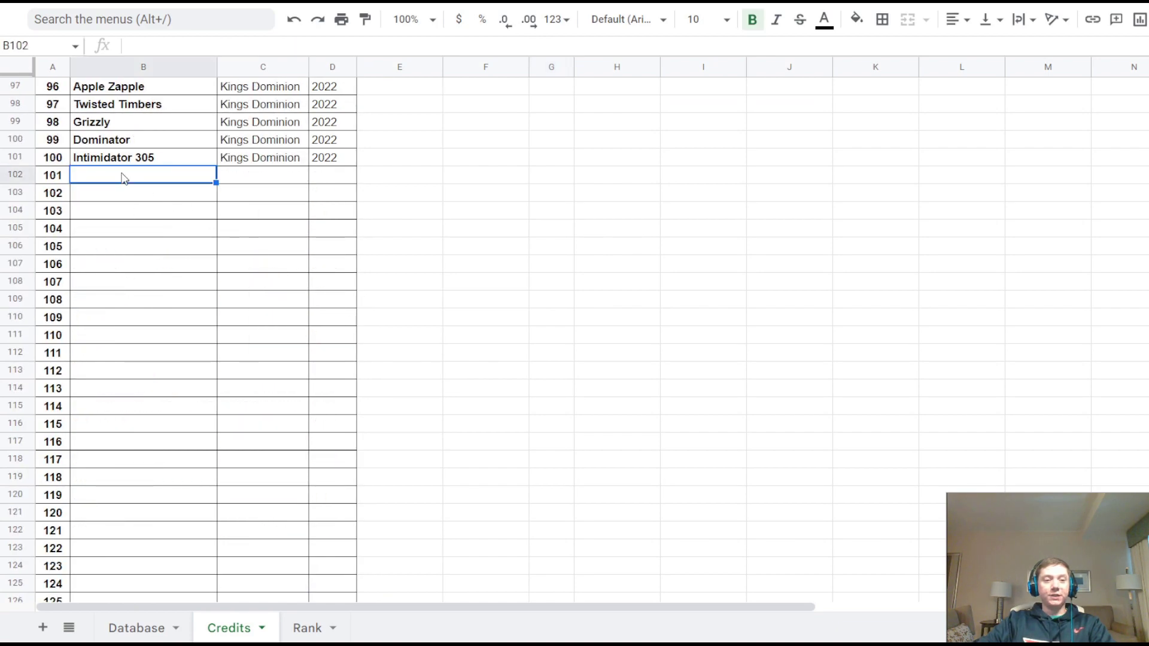
click(230, 180)
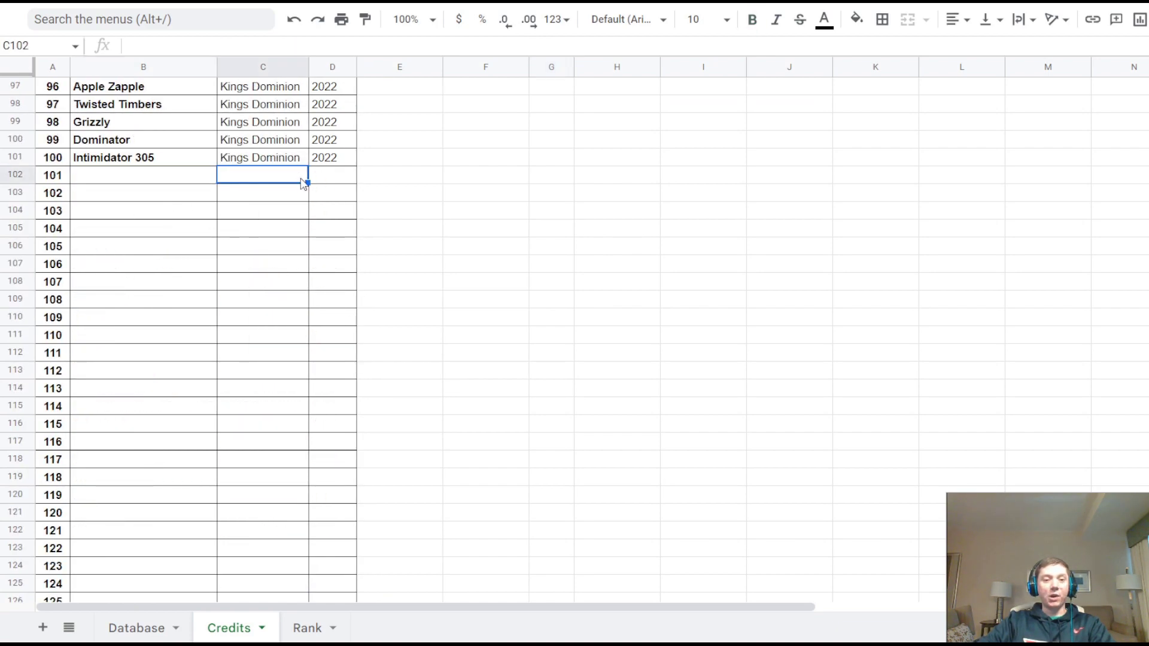
Step: Inspect the 2023 row of the Credits by Year table, including its count formula
scroll(368, 412, up, 9)
scroll(365, 405, up, 10)
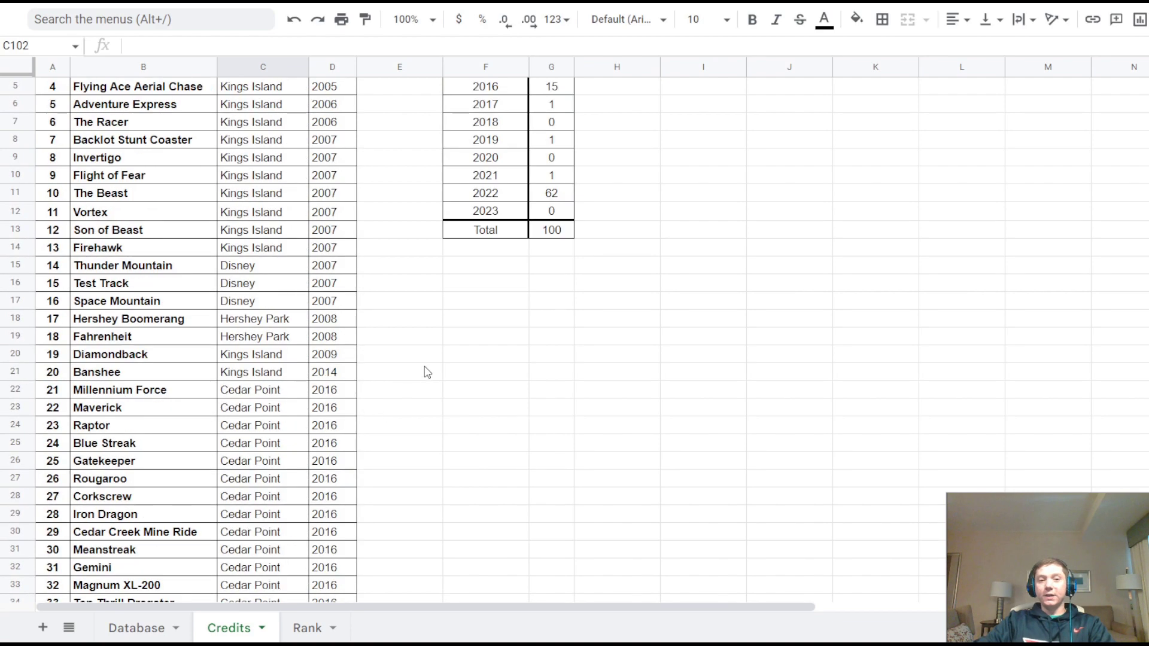
click(491, 287)
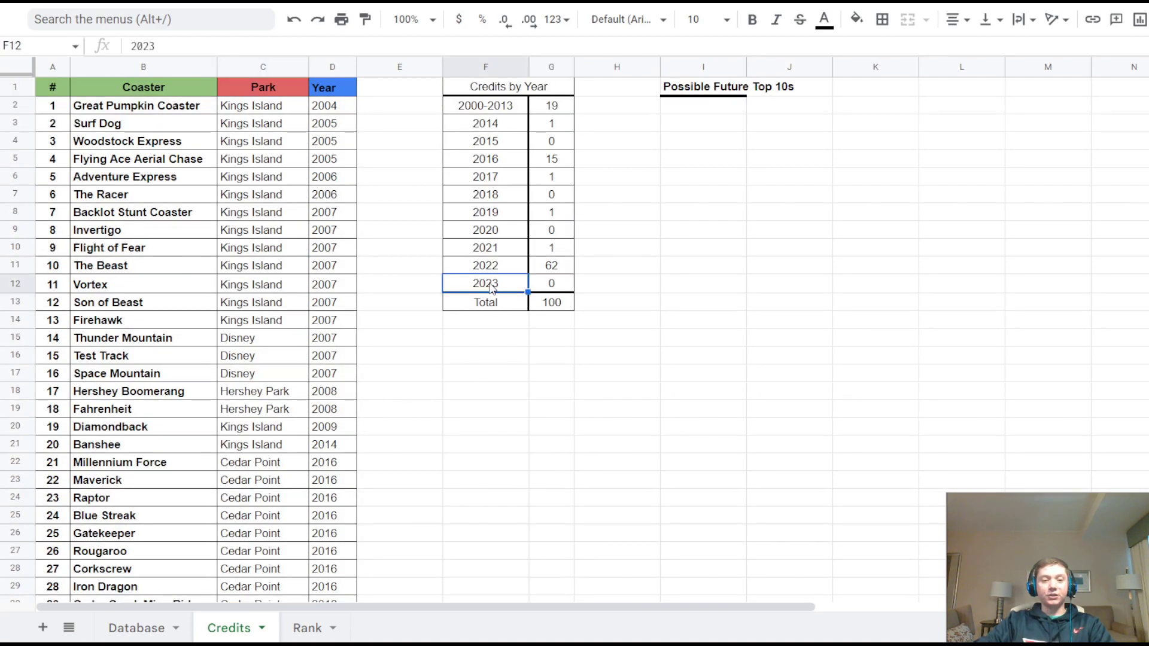
click(540, 287)
click(507, 288)
click(537, 290)
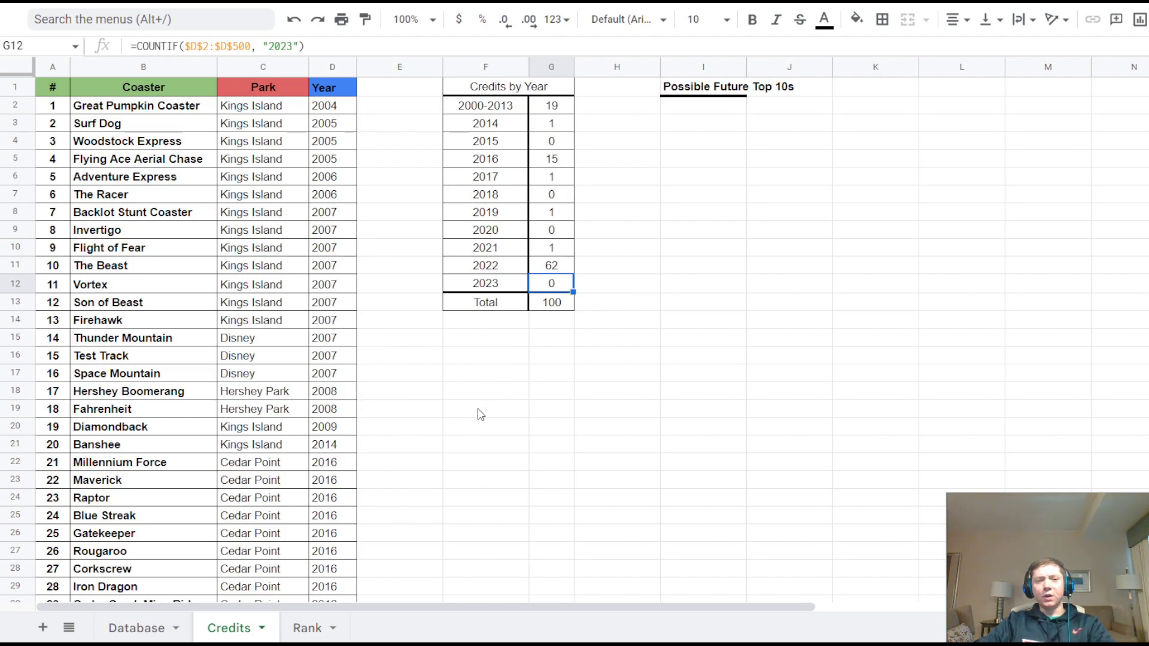
Step: Open the Rank sheet and inspect the park lookup formula for the top-ranked coaster
click(300, 630)
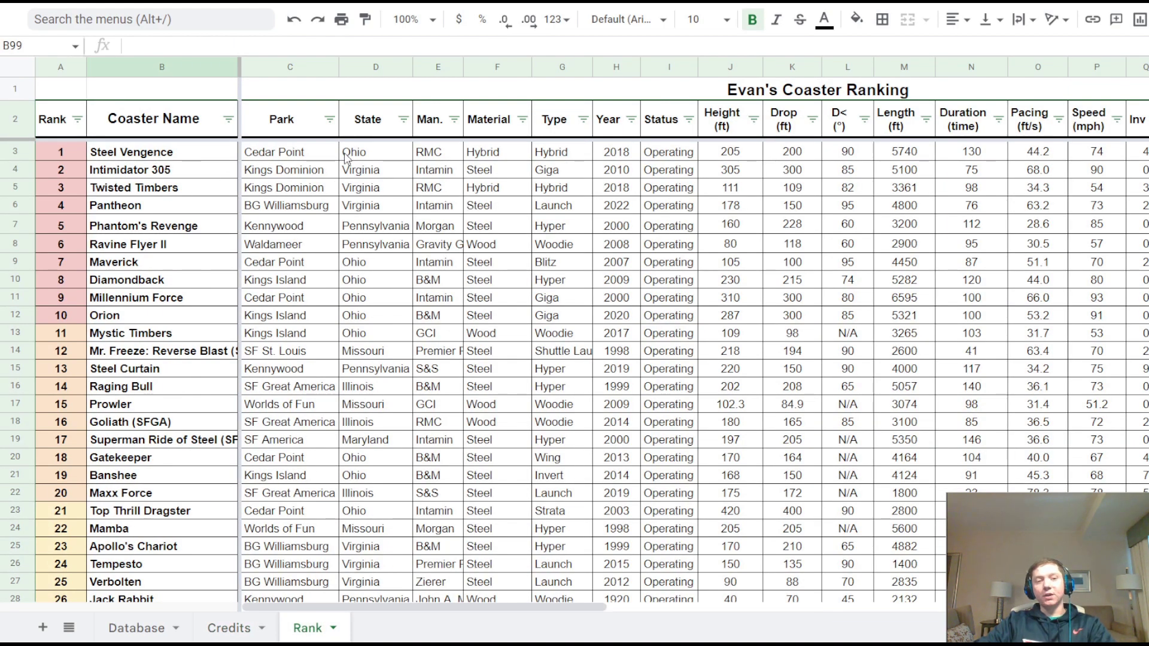
click(198, 154)
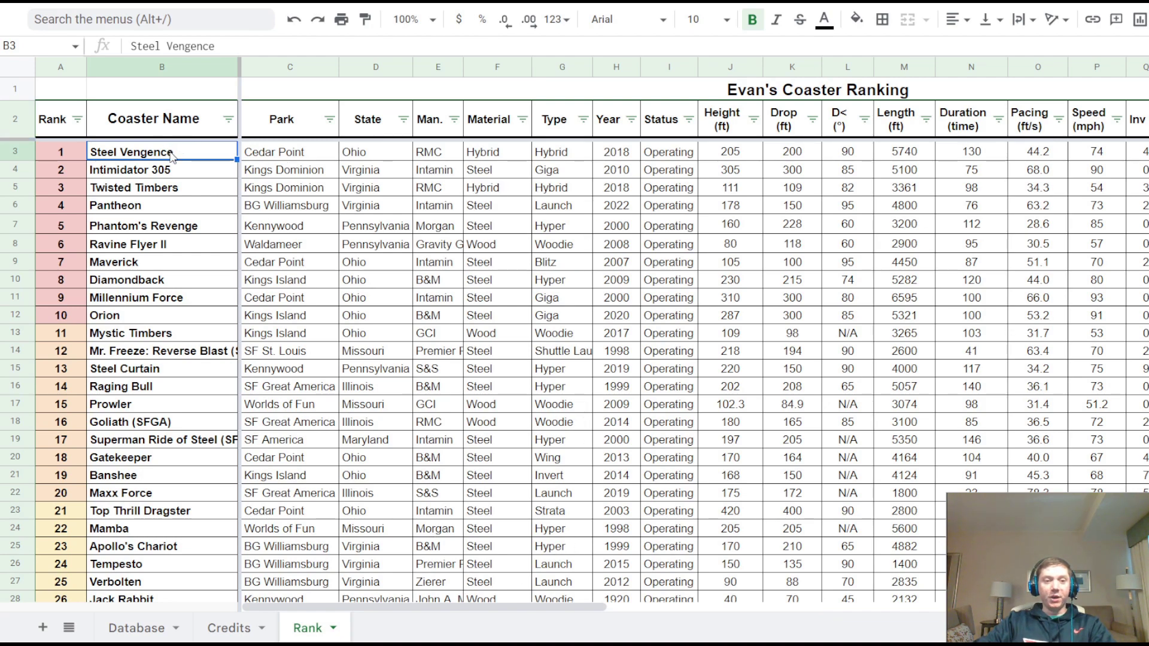
key(Right)
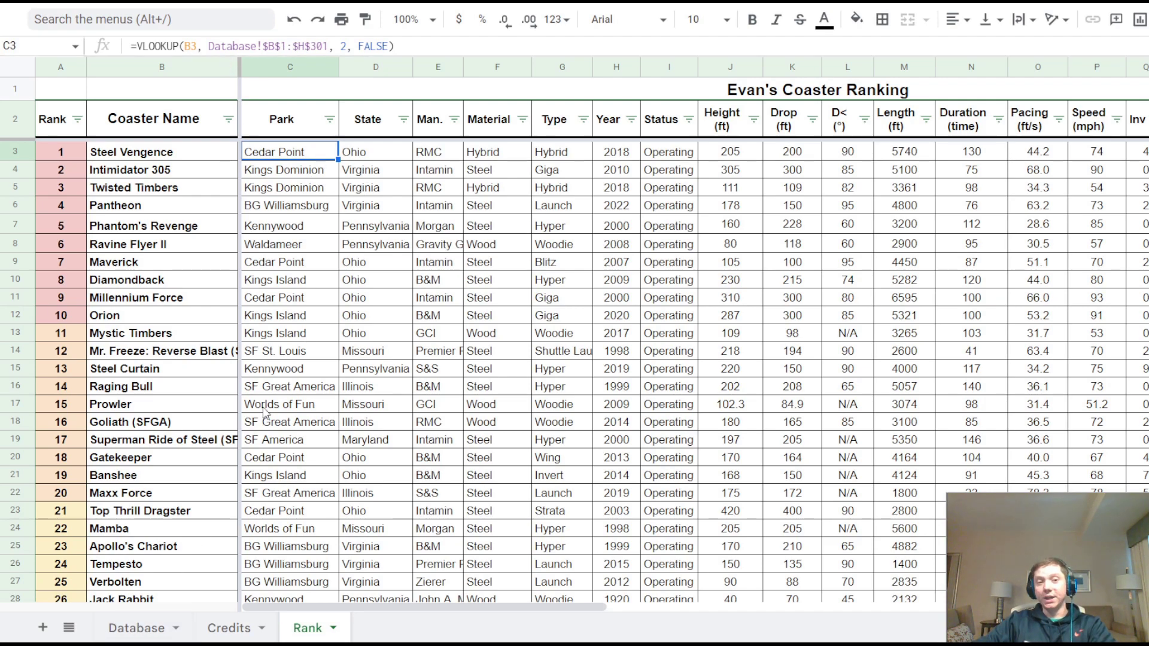
Step: Clear the rank 1 coaster name, enter Steel Vengeance in its place, and select that row's lookup cells C3:R3
click(169, 152)
key(Delete)
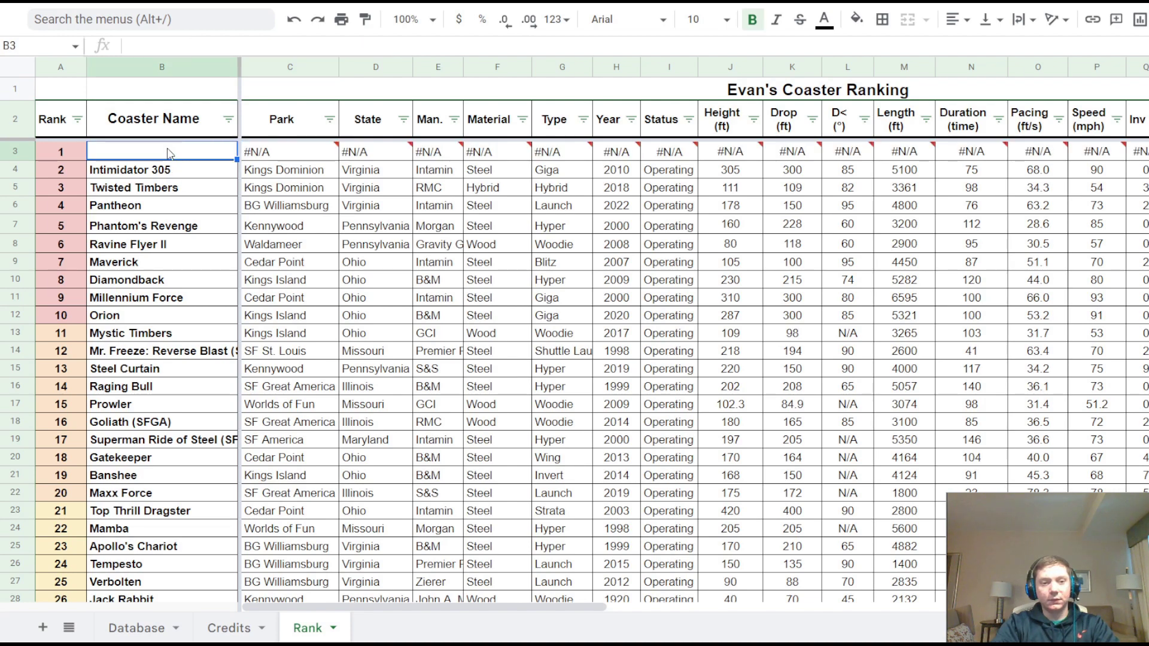
text(St)
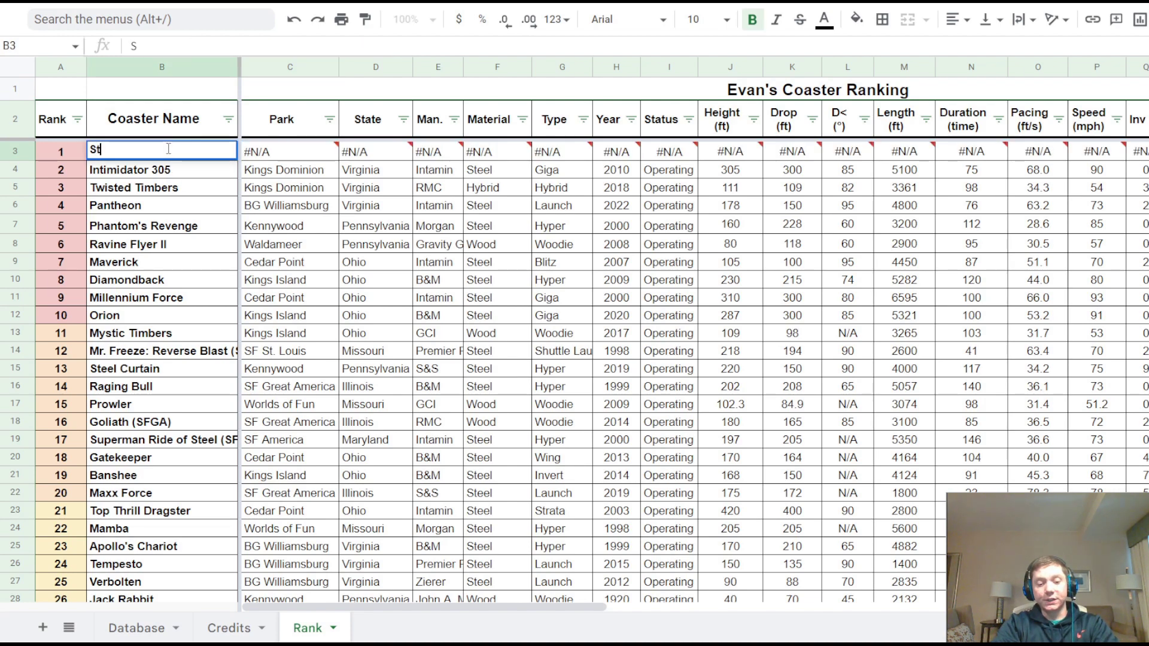
text(eel Vengeance)
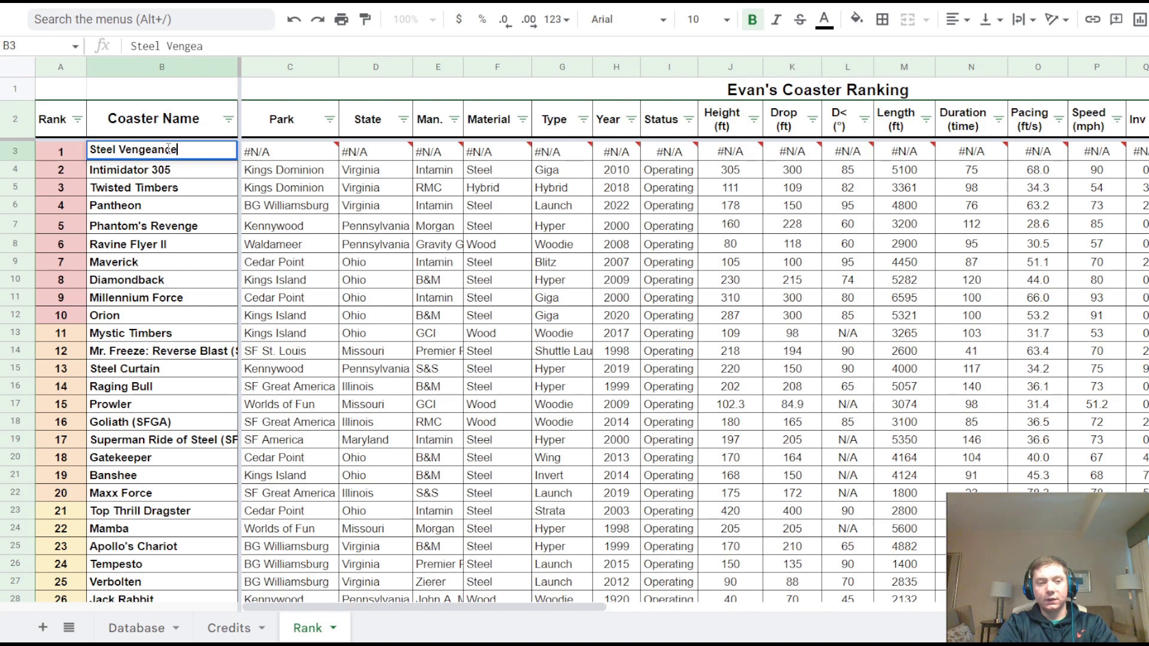
key(Return)
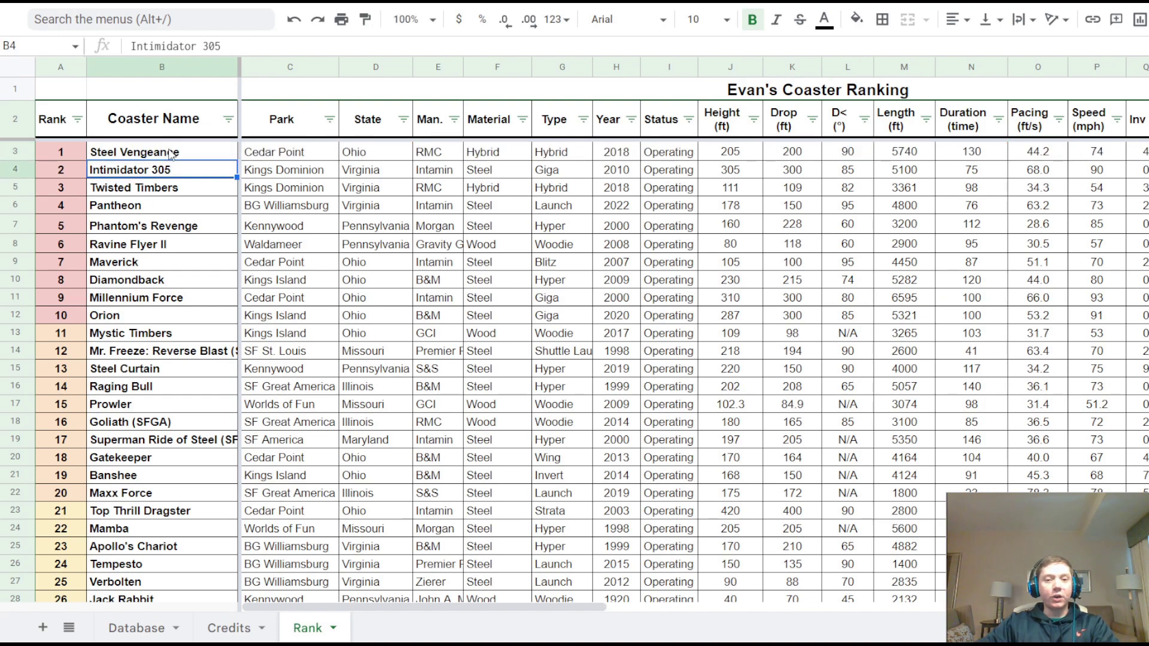
drag(300, 156, 1146, 150)
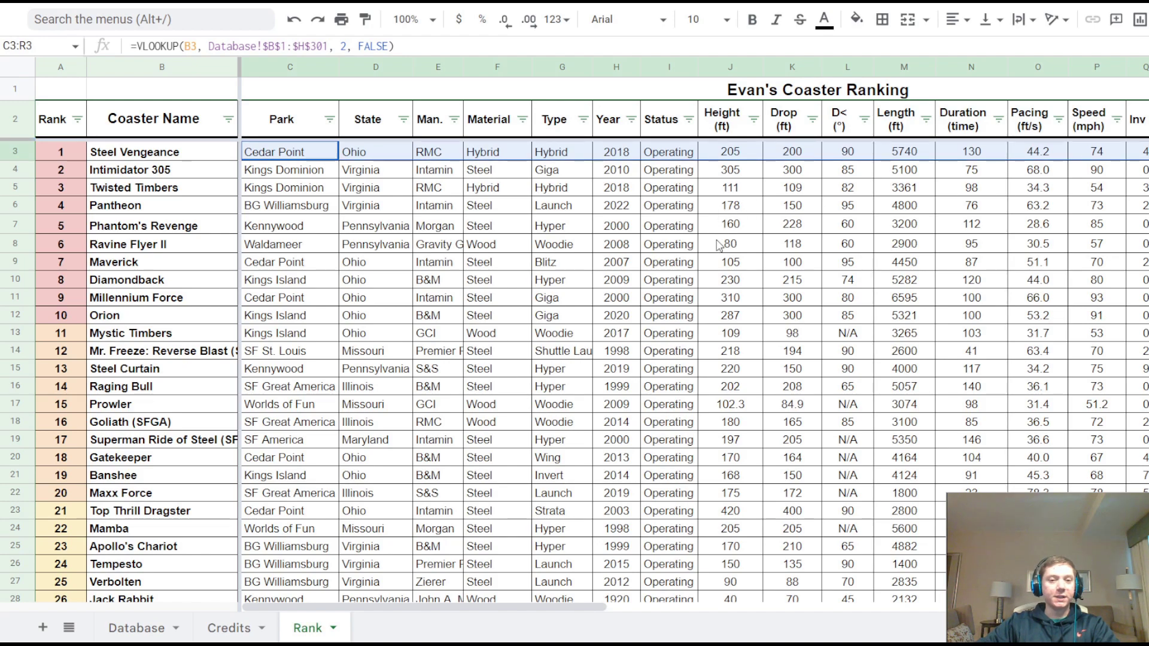
Step: Inspect the height lookup formula for Orion in the Rank sheet
click(725, 318)
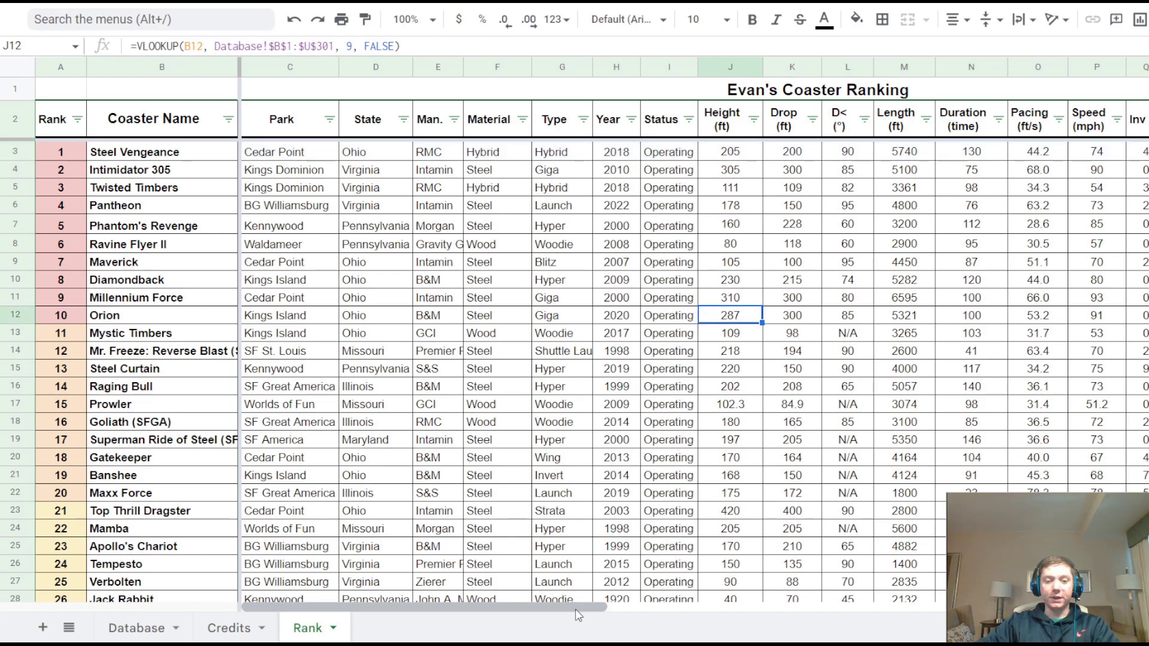
drag(583, 607, 701, 607)
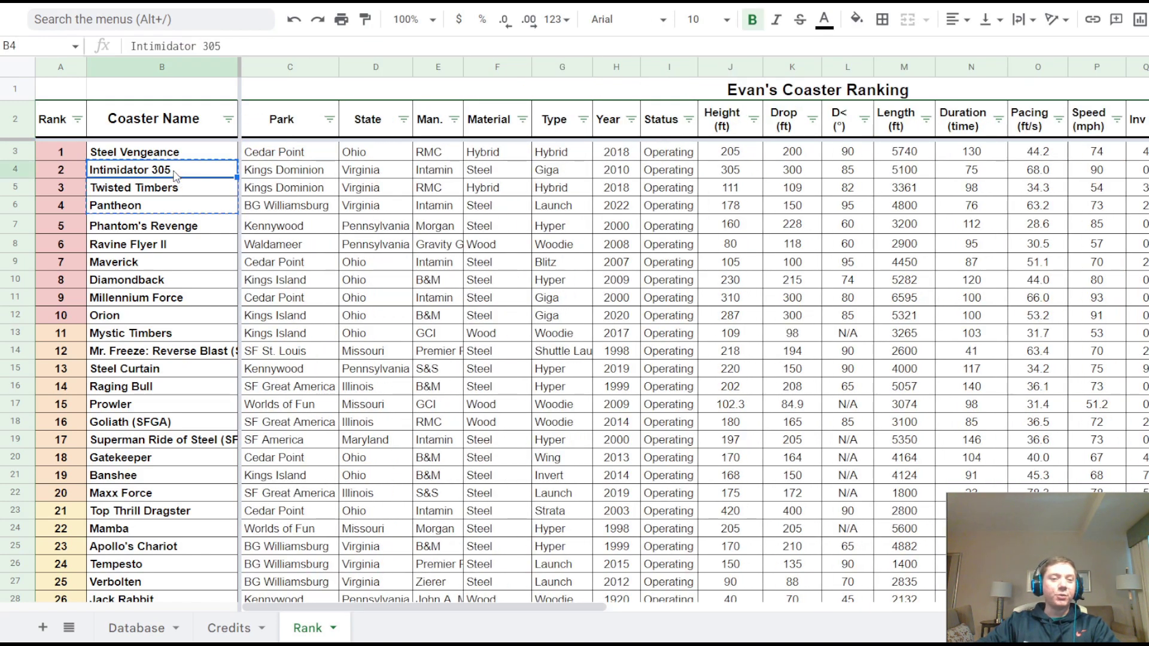
right_click(173, 172)
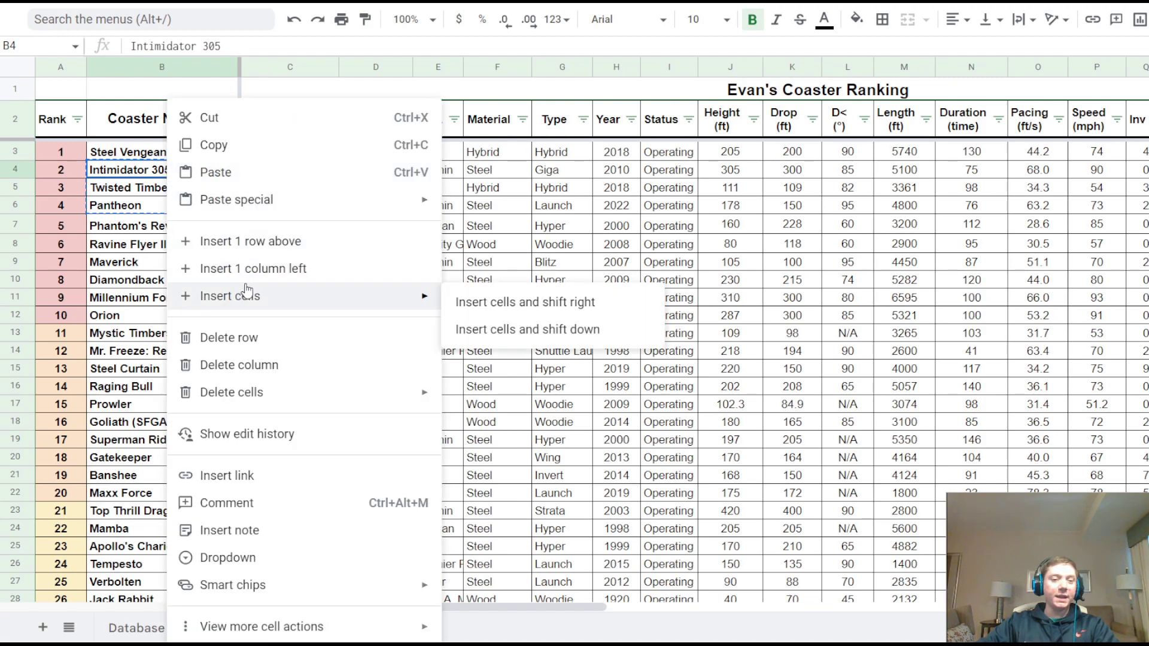
click(476, 189)
click(177, 169)
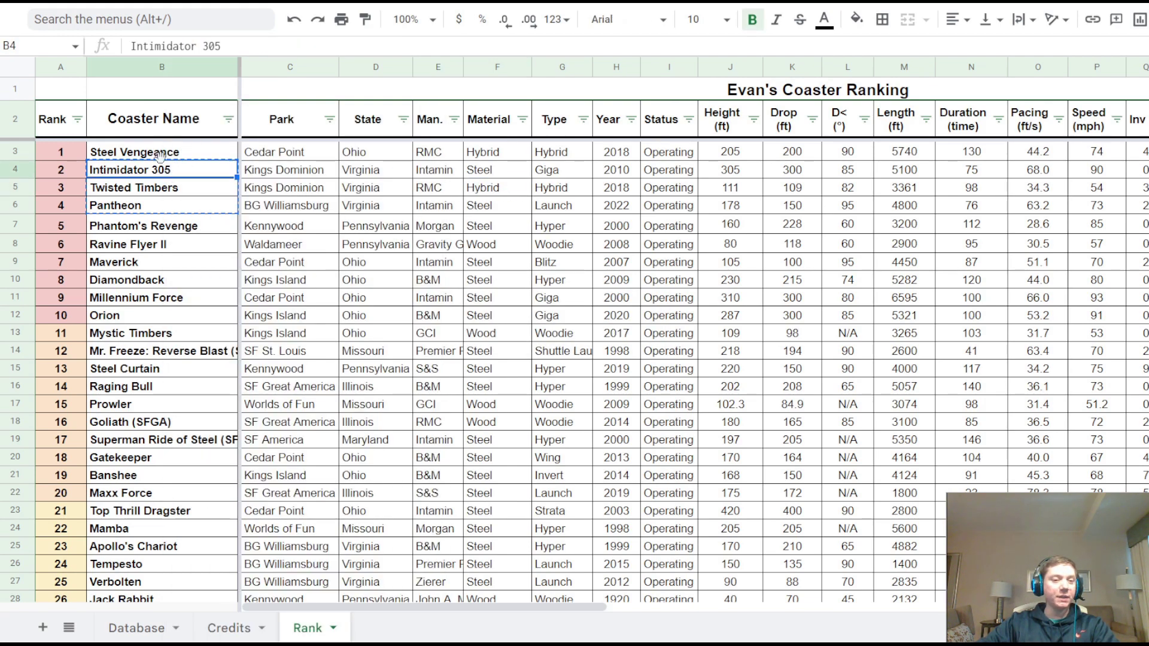
click(160, 155)
click(165, 172)
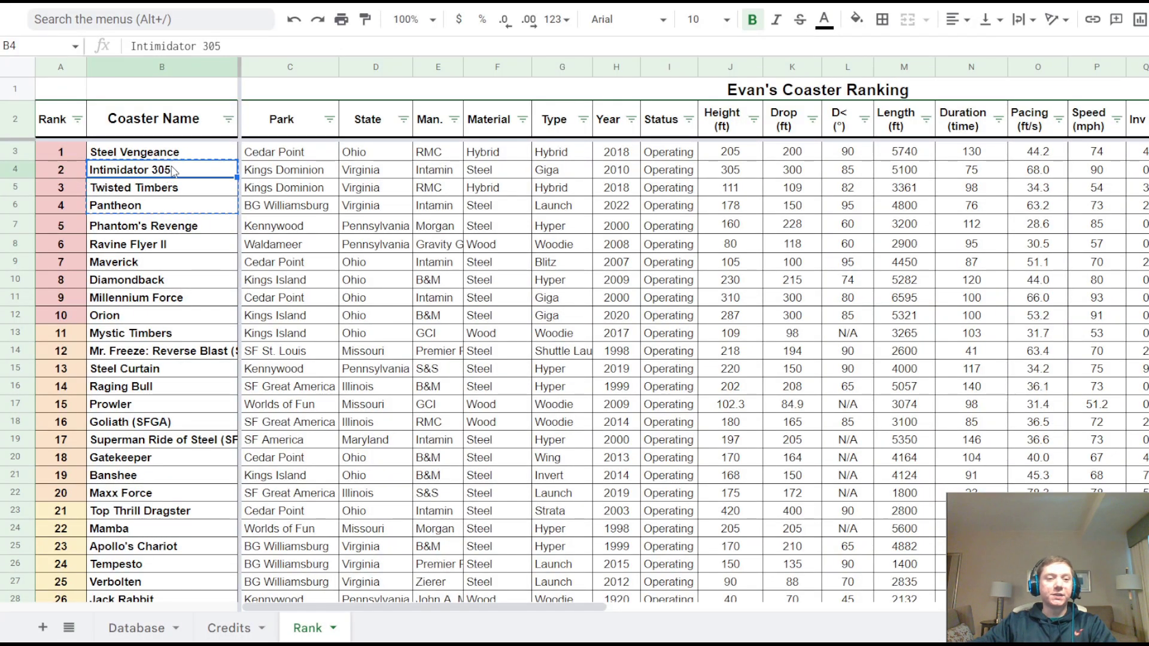
Step: Copy the coaster names ranked 2 to 25 and paste them one row lower, starting at rank 3
drag(175, 171, 191, 580)
key(ctrl+c)
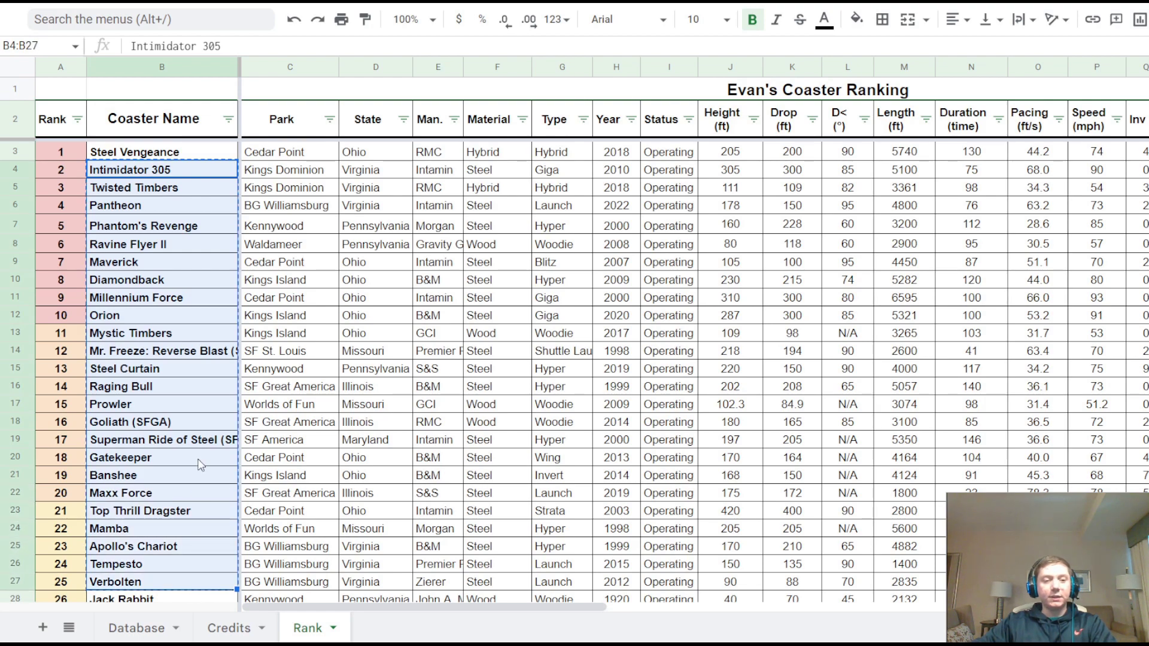
click(183, 194)
key(ctrl+v)
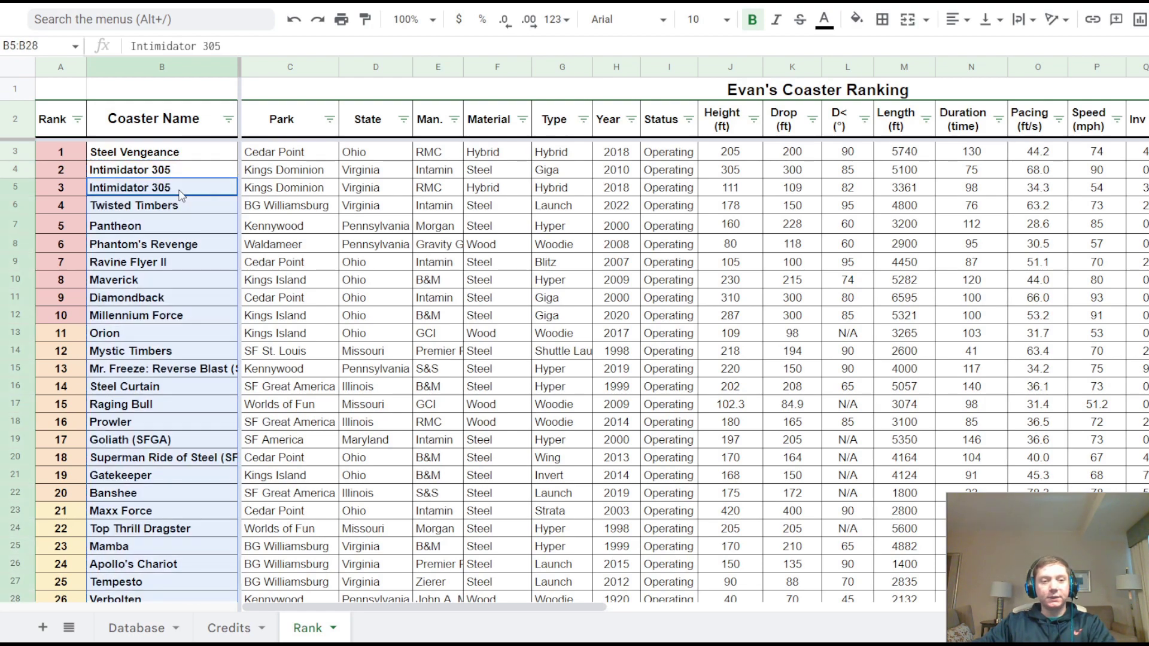
Step: Replace the rank 2 coaster name with Diamondback
click(175, 172)
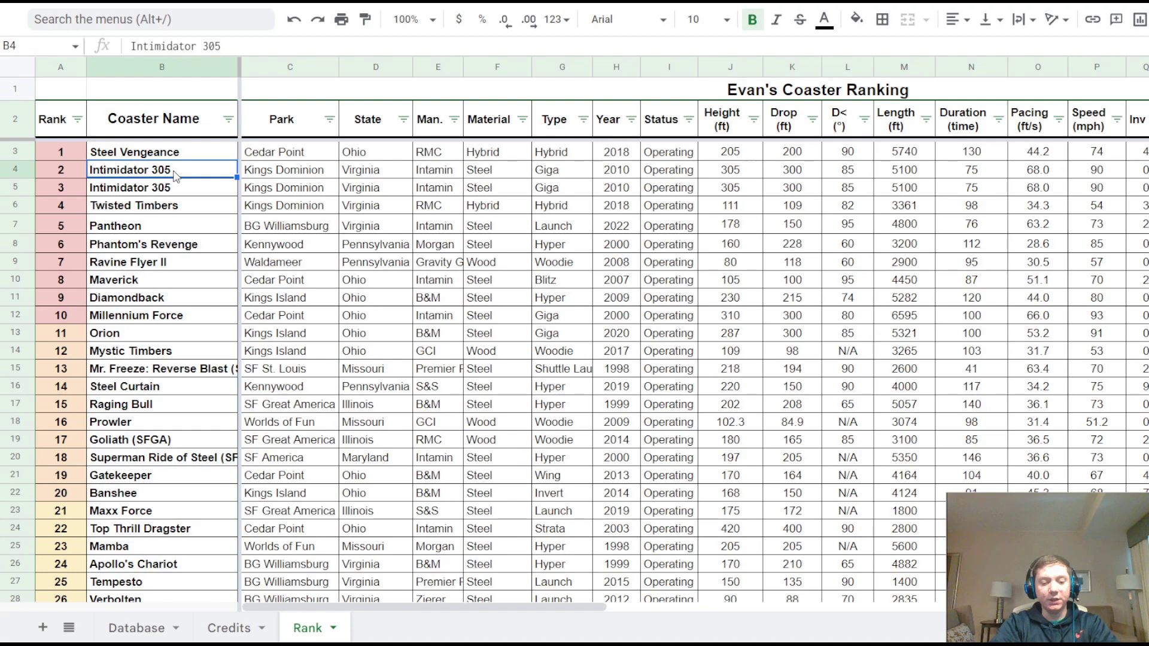
text(Diamondback)
key(Return)
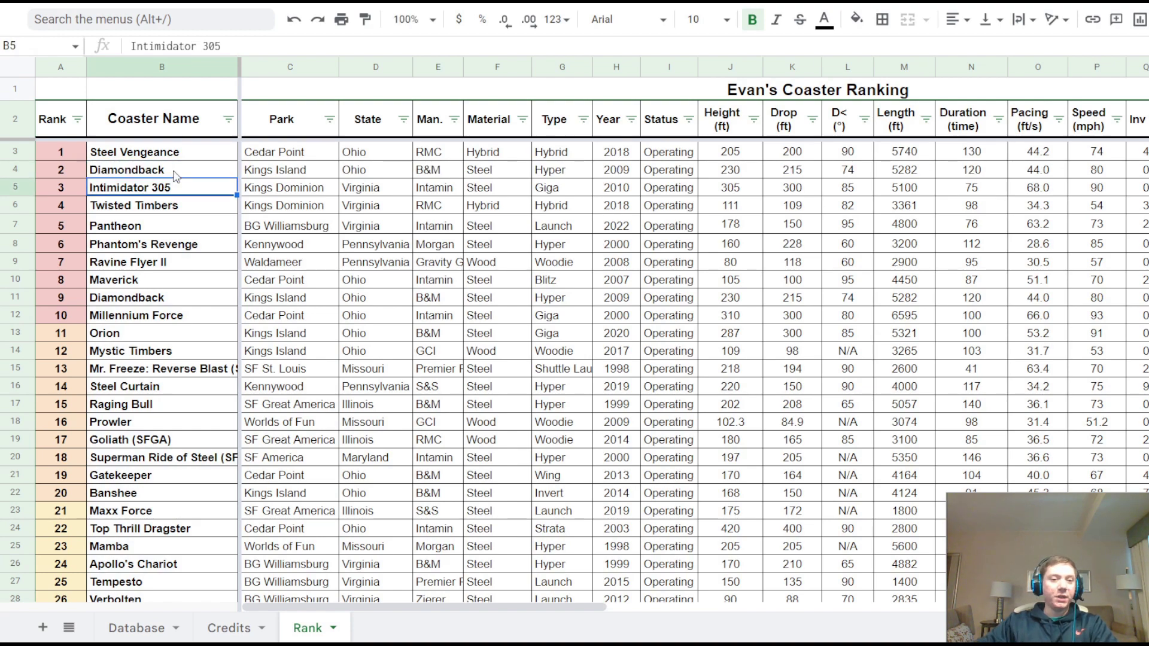
Step: Undo the Diamondback entry and the pasted one-row shift of the coaster names
click(181, 175)
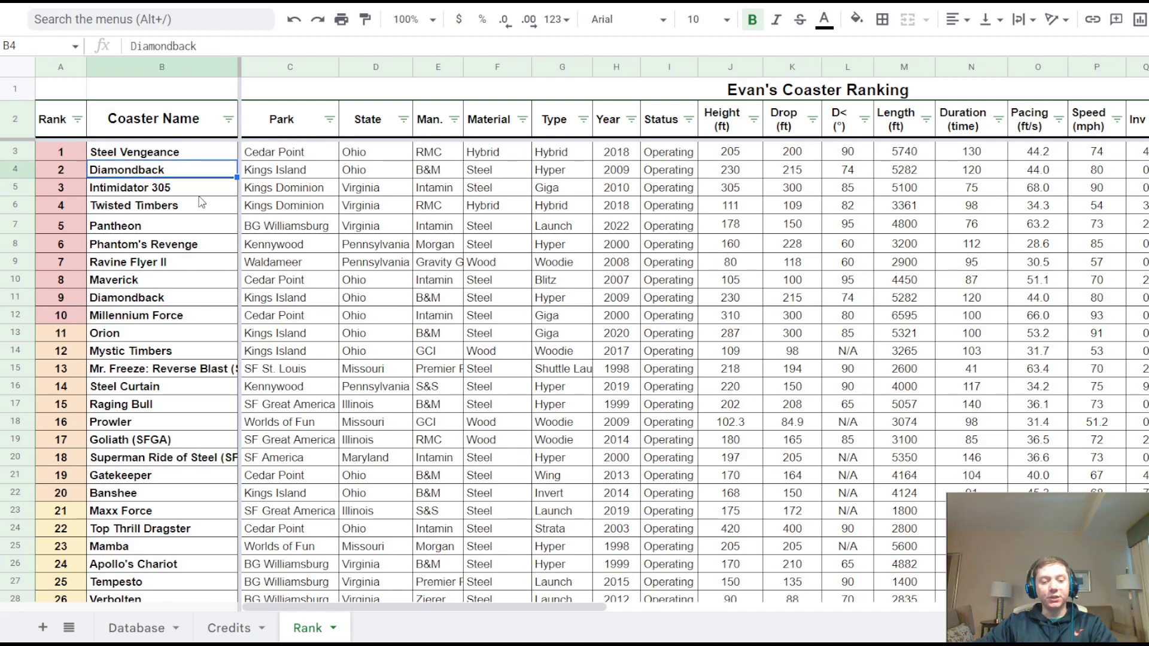
key(ctrl+z)
key(ctrl+z)
key(ctrl+z)
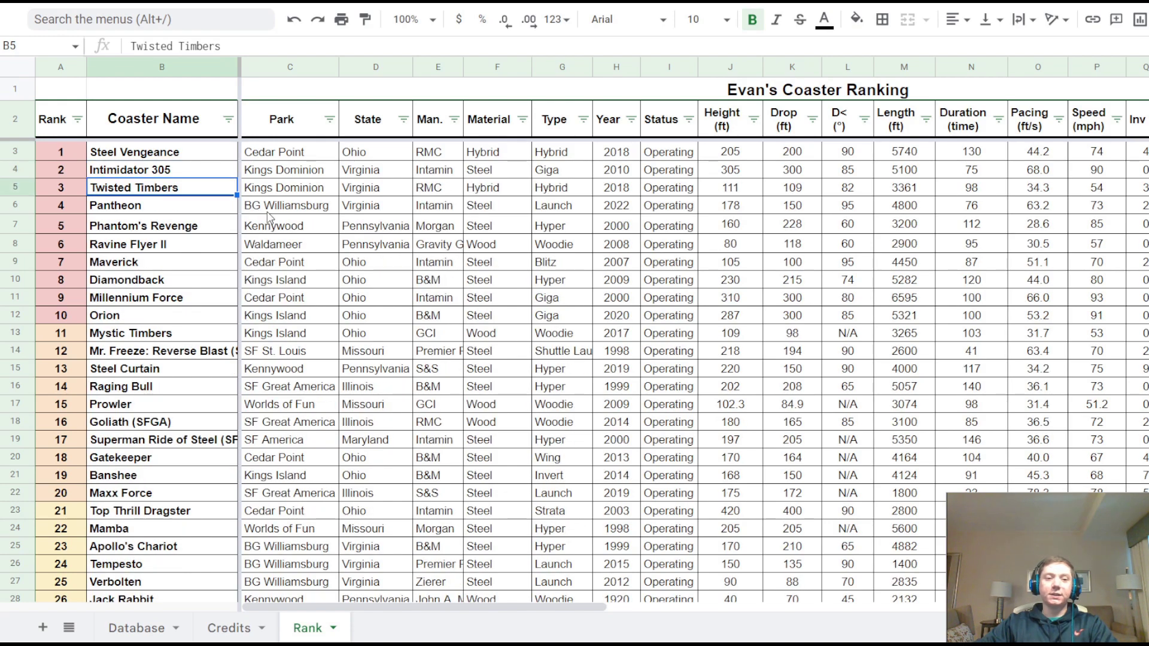
Step: Check the rank 2 coaster name and inspect the state lookup formula for Maverick
click(188, 175)
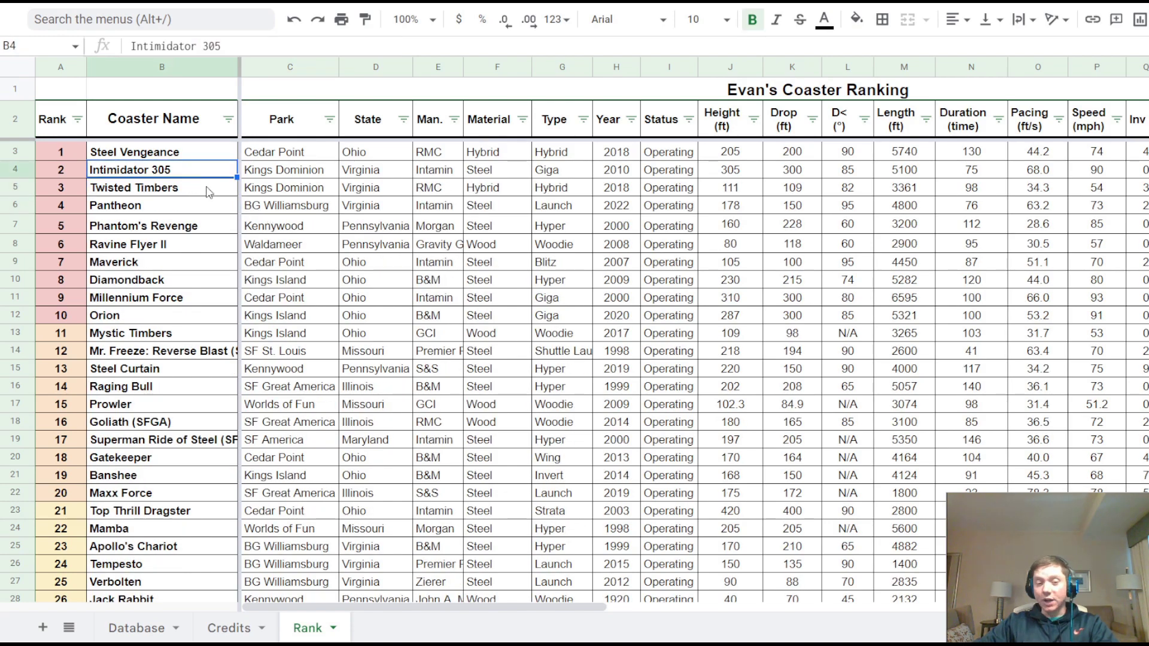
scroll(269, 207, down, 2)
scroll(290, 221, up, 2)
click(376, 262)
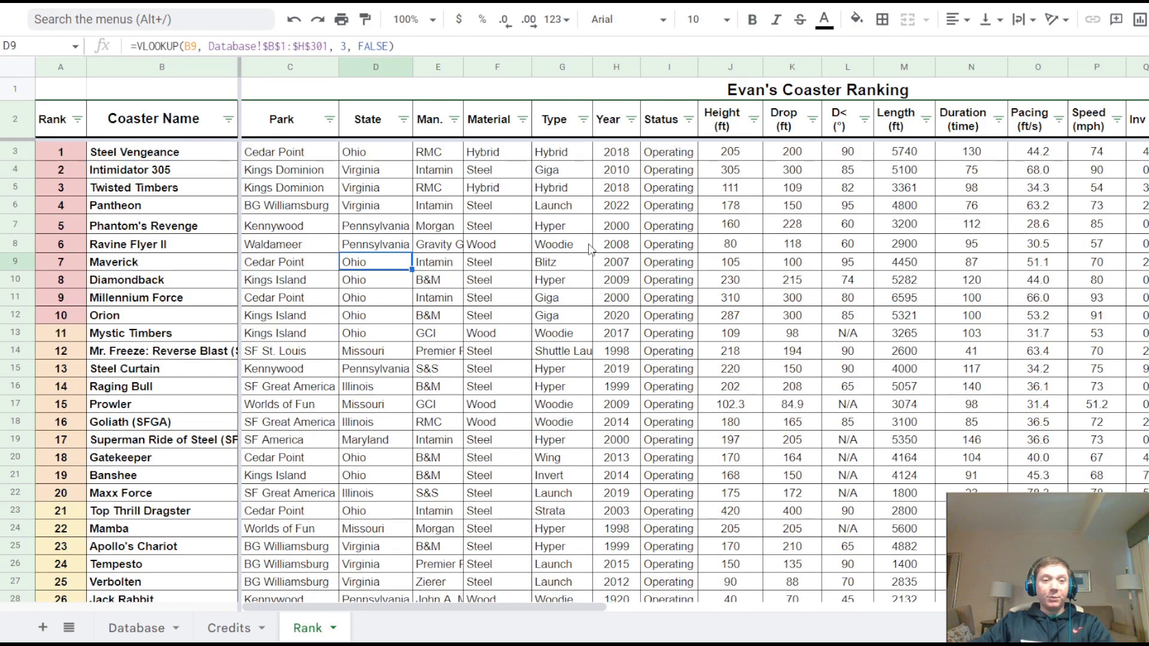
Step: Filter the ranking's Park column to show only Cedar Point coasters
click(329, 121)
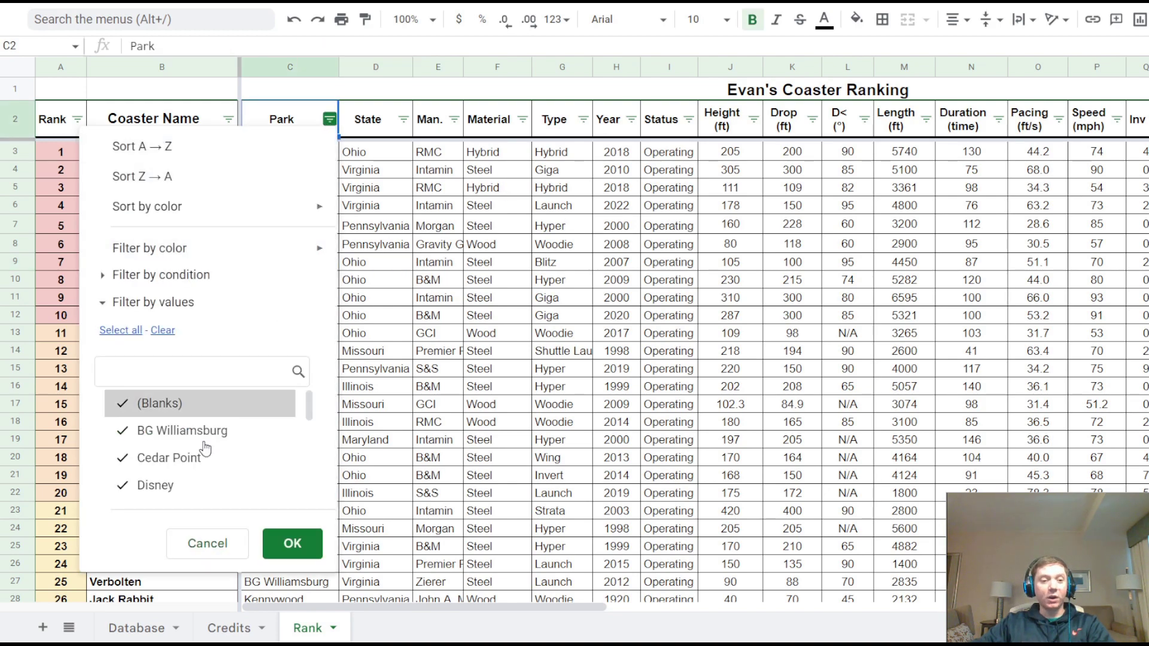
click(125, 330)
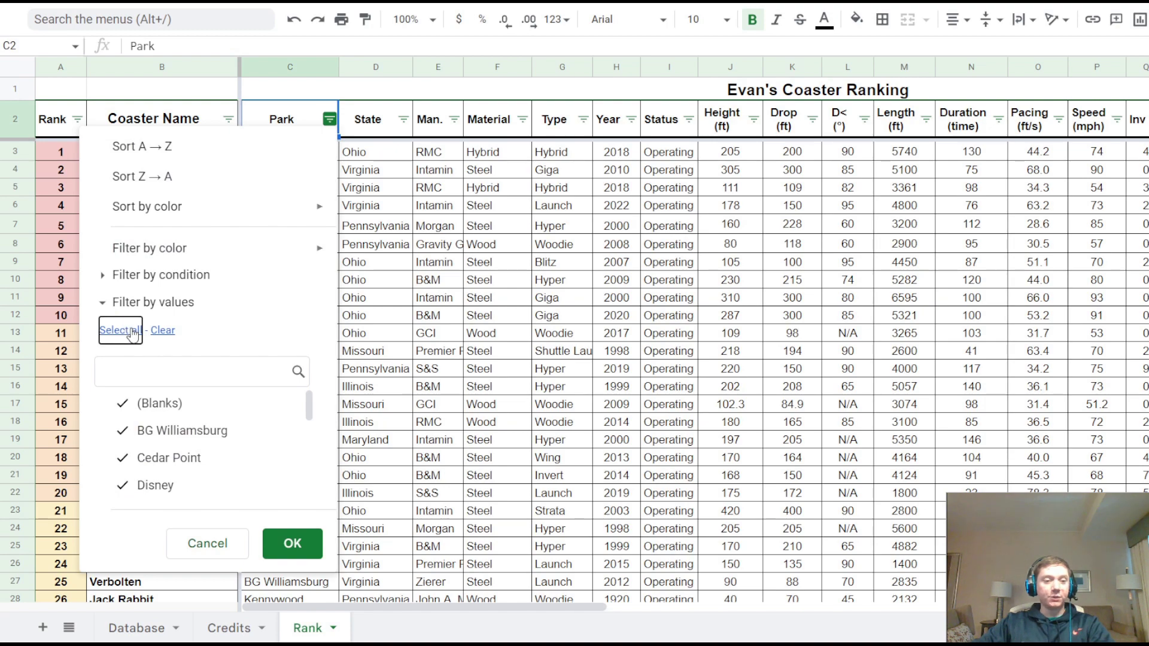
click(163, 330)
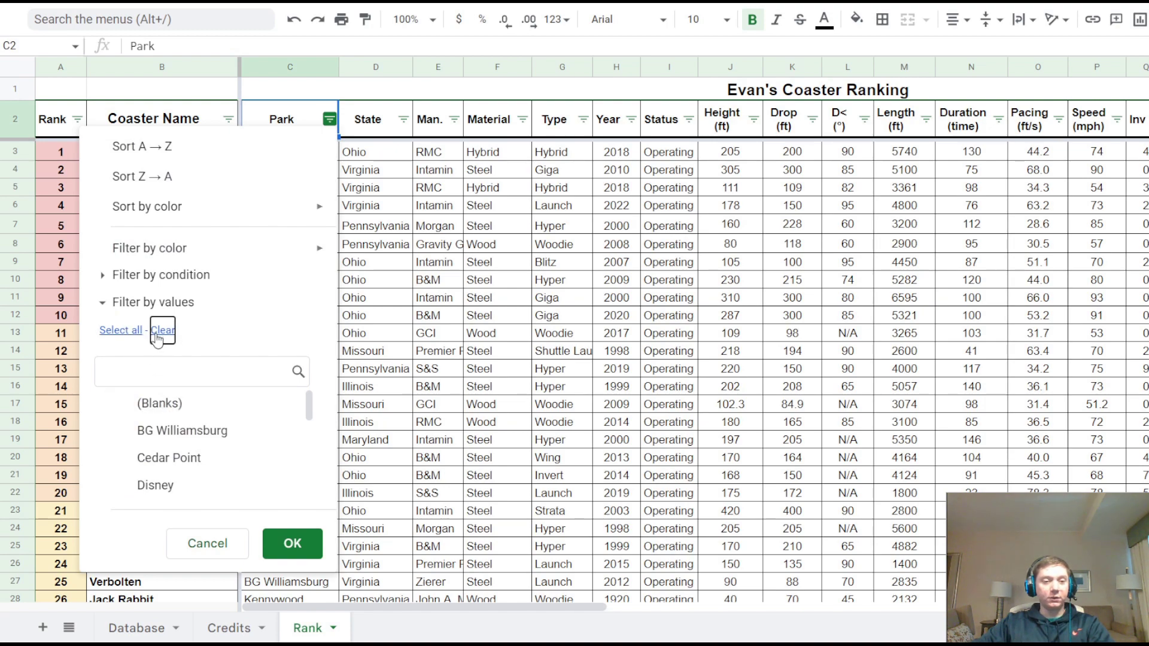
click(183, 473)
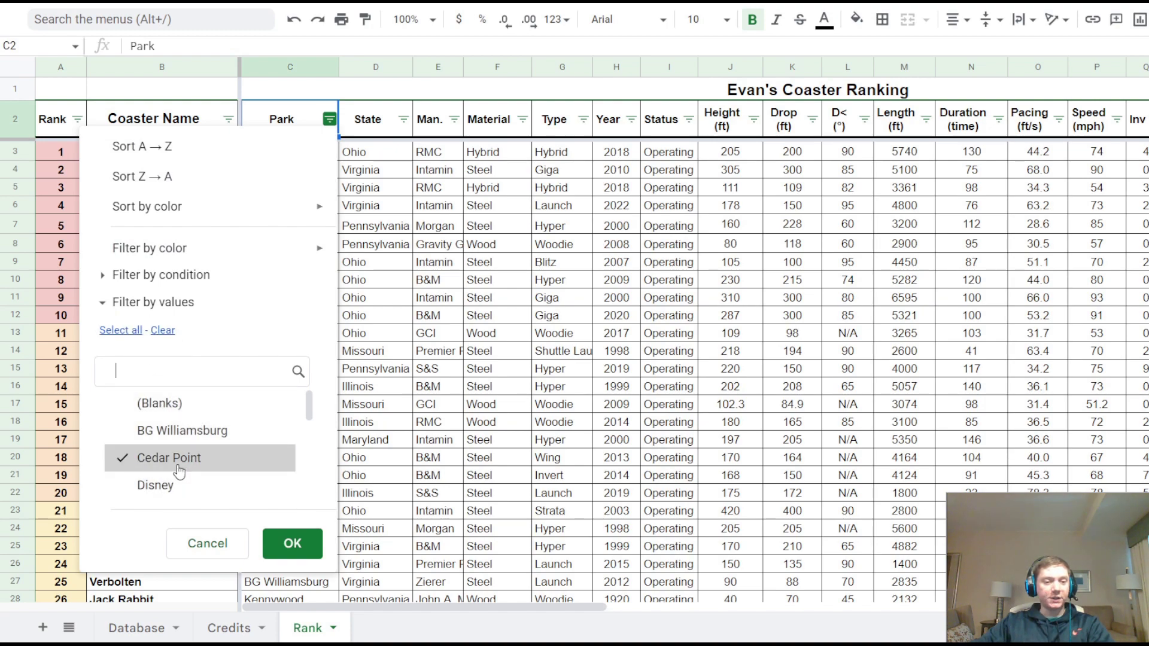
click(293, 545)
click(361, 227)
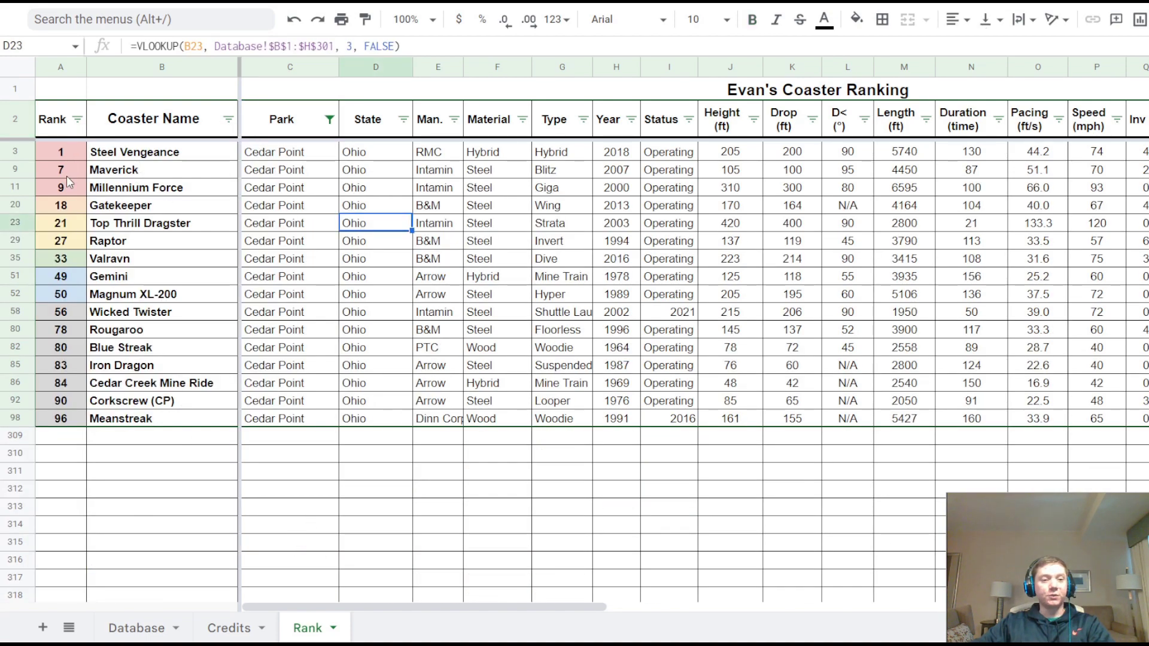
Step: Add Kings Island to the Park filter and review the ranked coasters of both parks
click(329, 119)
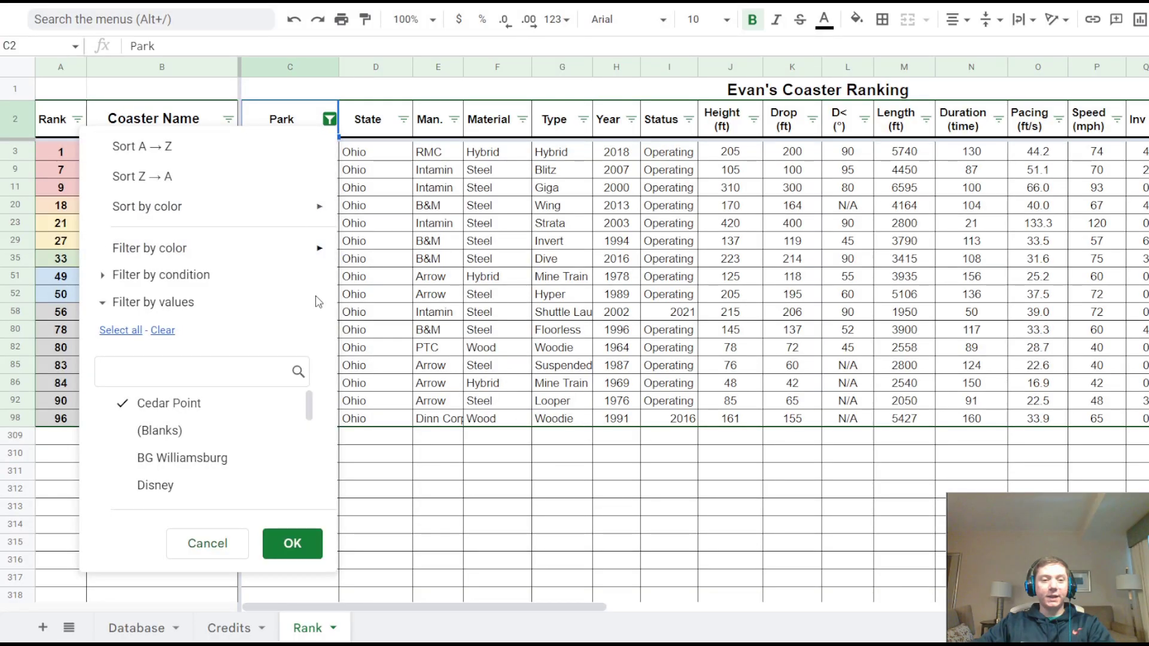
scroll(183, 458, down, 7)
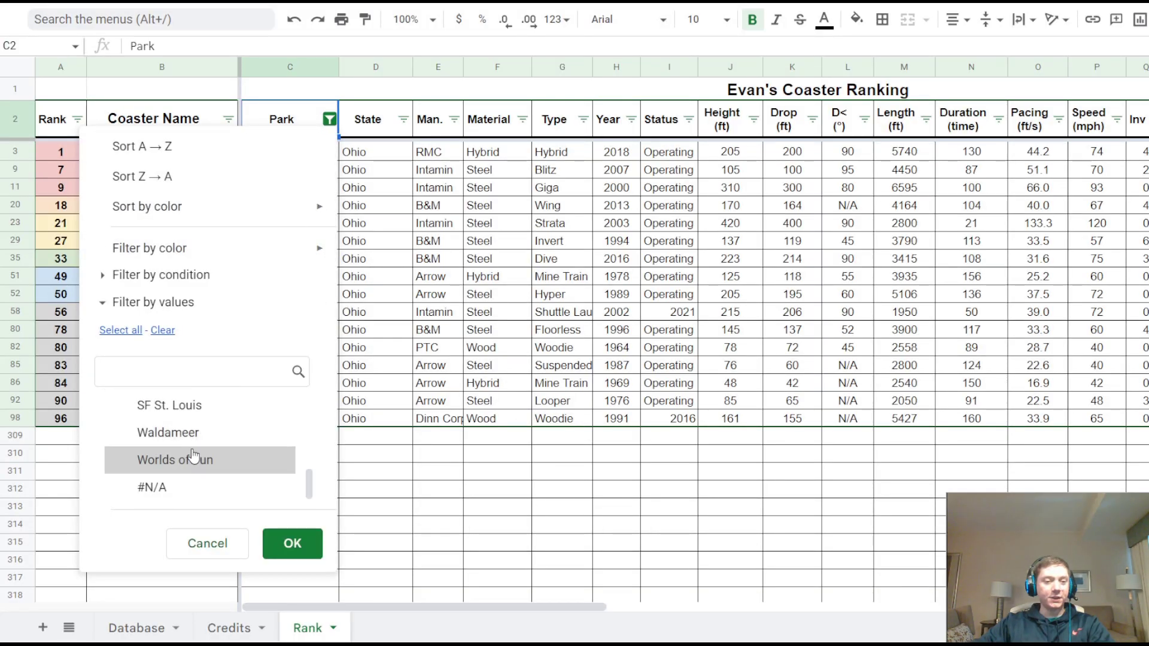
scroll(183, 461, up, 5)
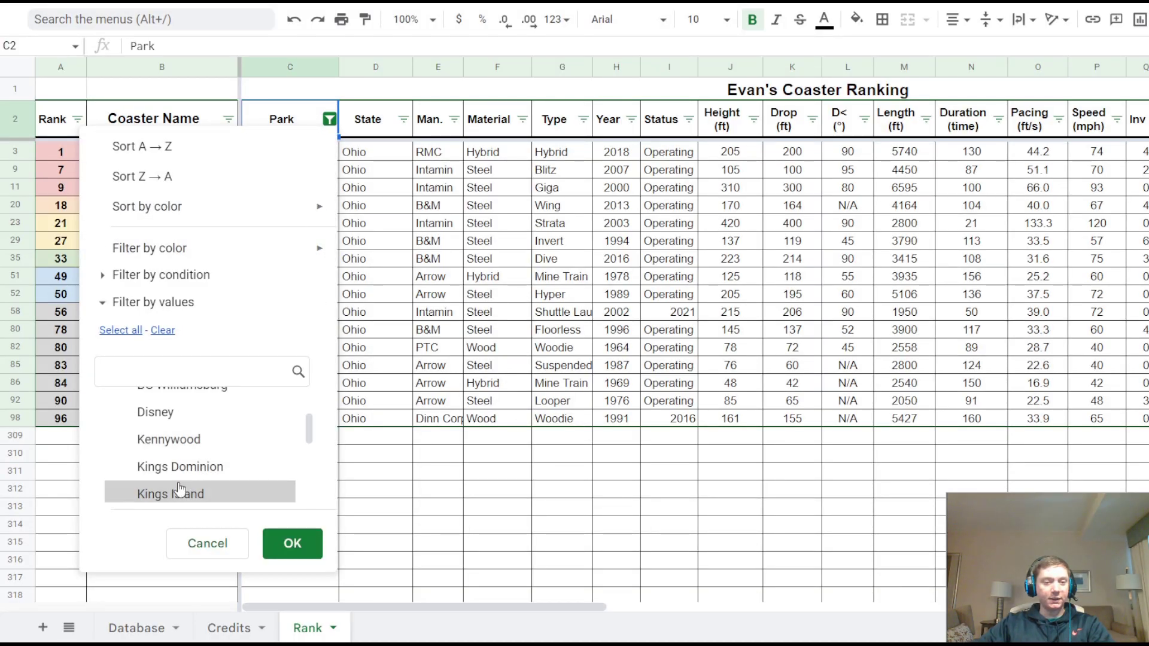
click(290, 542)
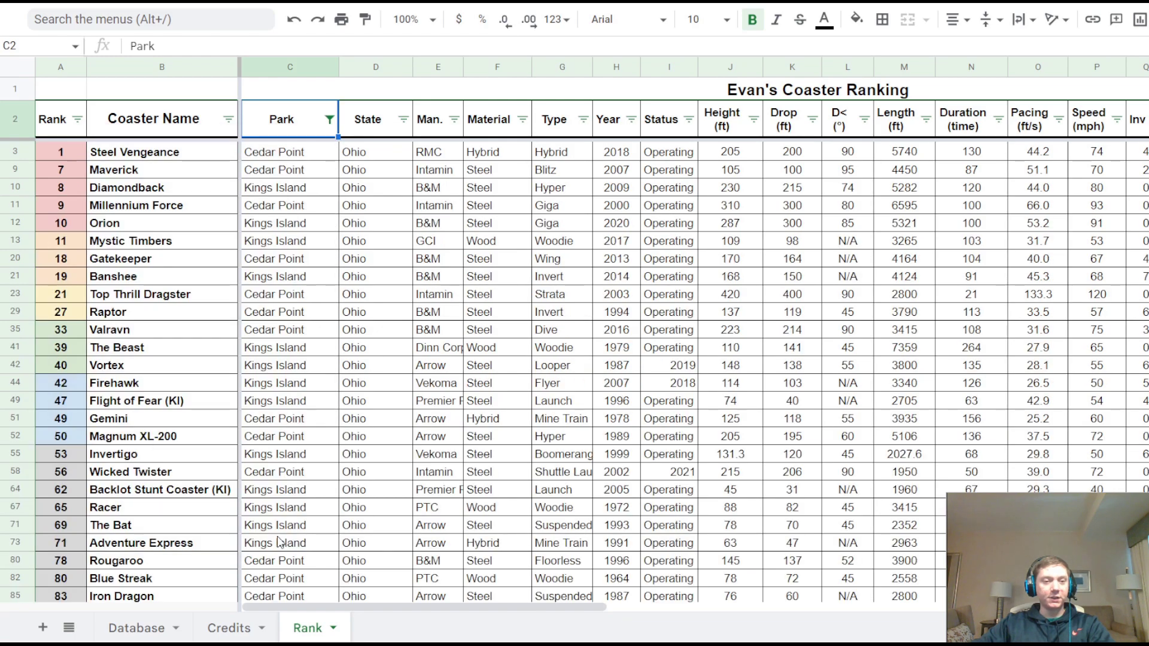
click(286, 210)
scroll(266, 169, down, 5)
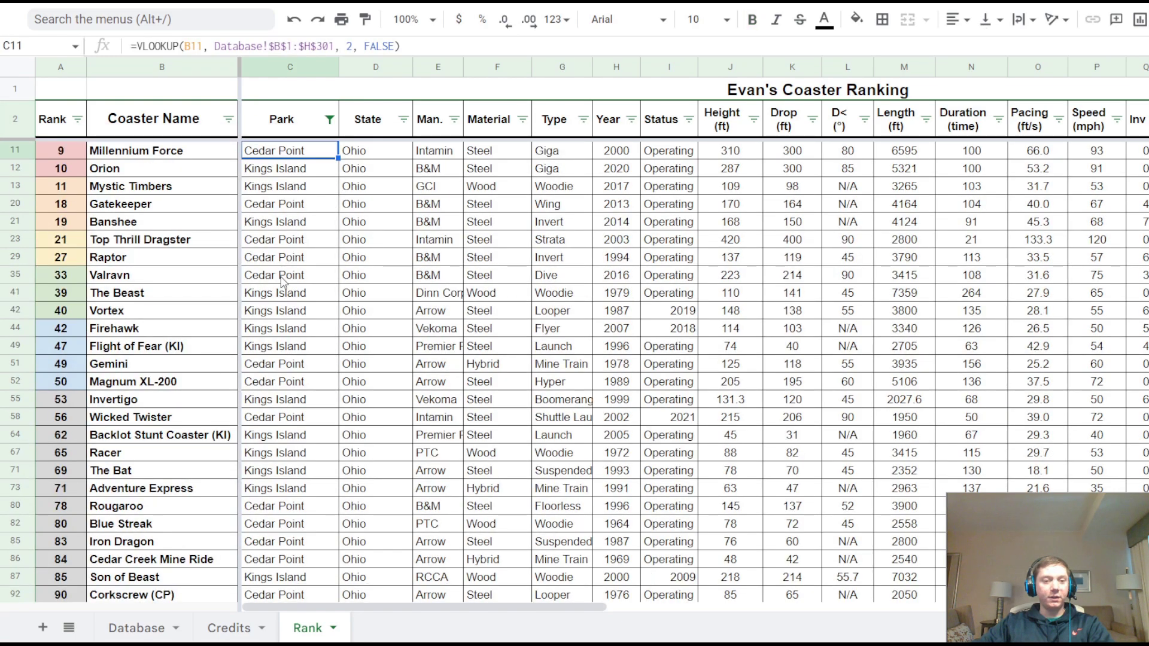
scroll(298, 336, up, 5)
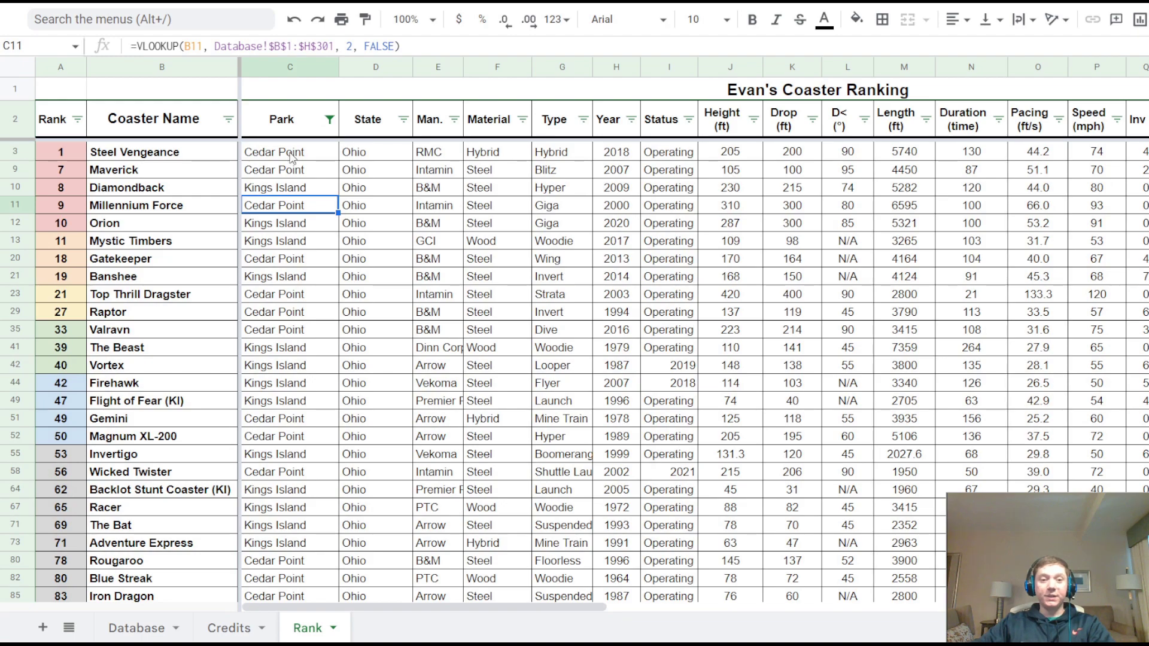
scroll(285, 215, down, 7)
scroll(286, 296, up, 7)
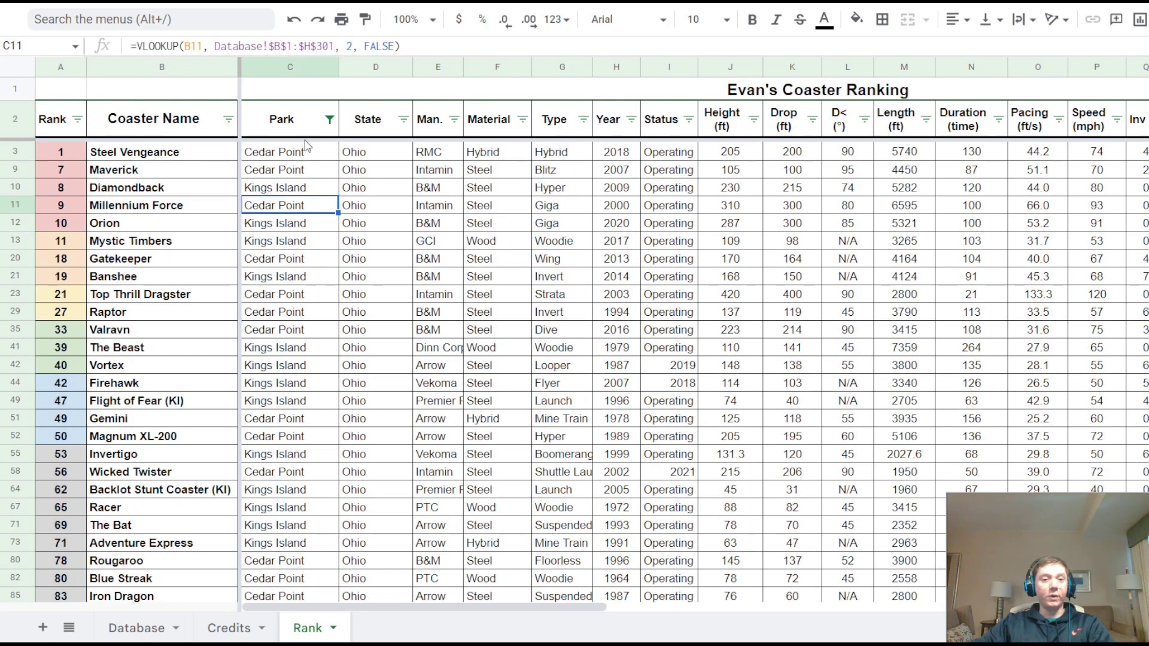
Step: Remove the Cedar Point and Kings Island filter from the Park column, restoring the full ranking
click(330, 119)
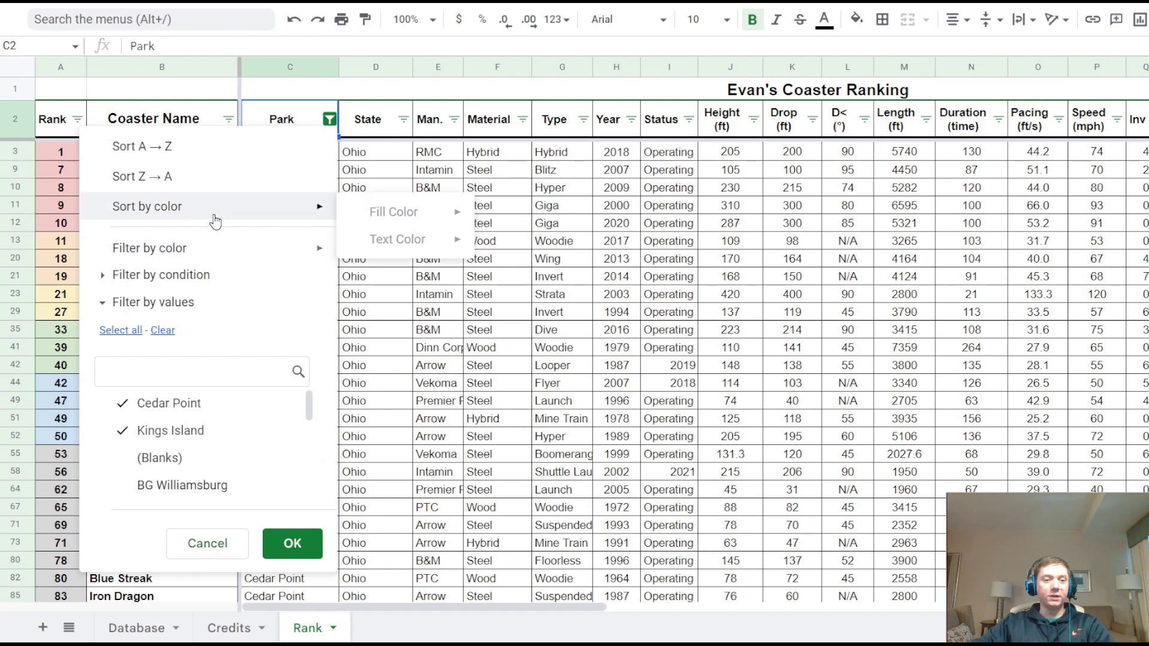
click(197, 404)
click(180, 432)
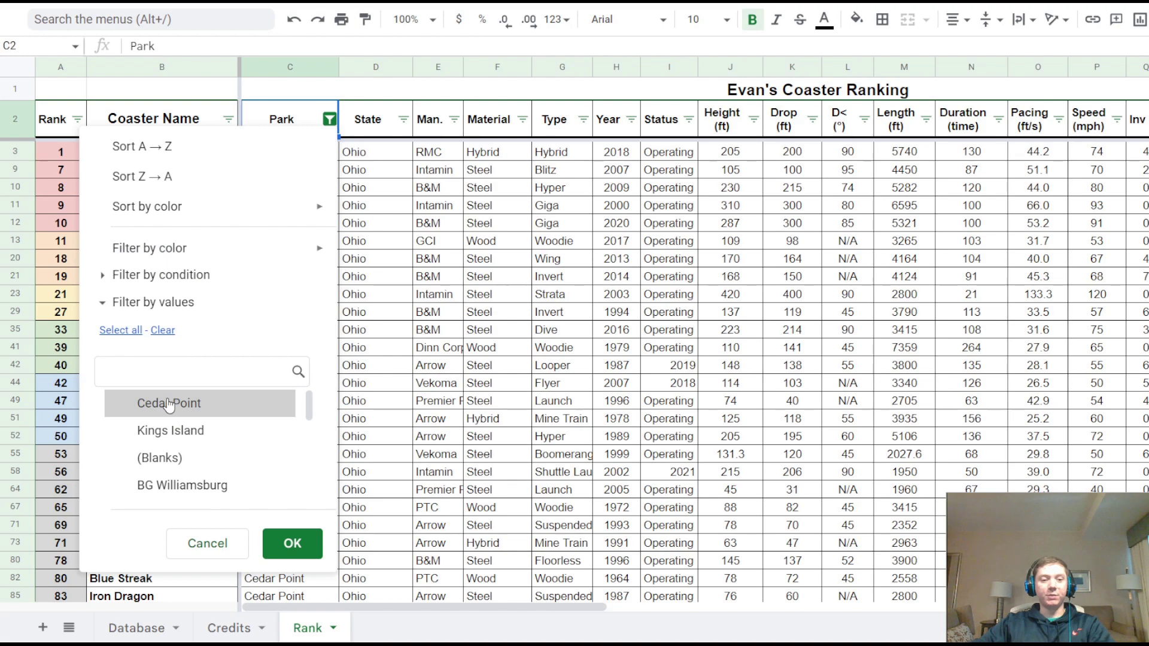
scroll(209, 443, down, 5)
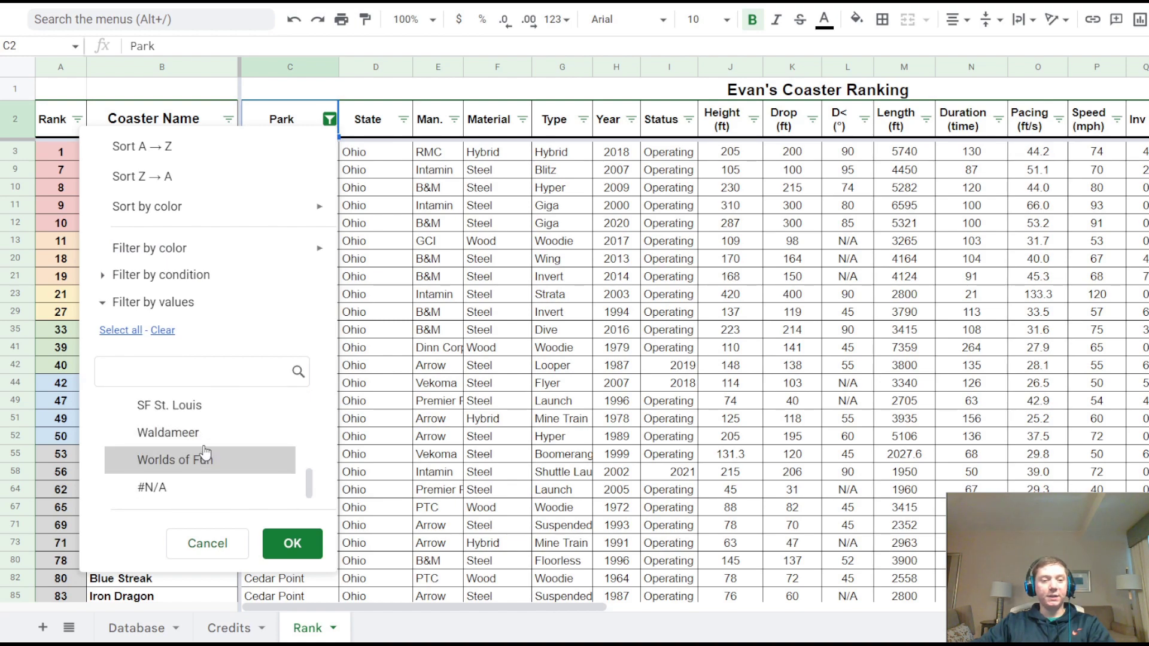
scroll(205, 449, up, 2)
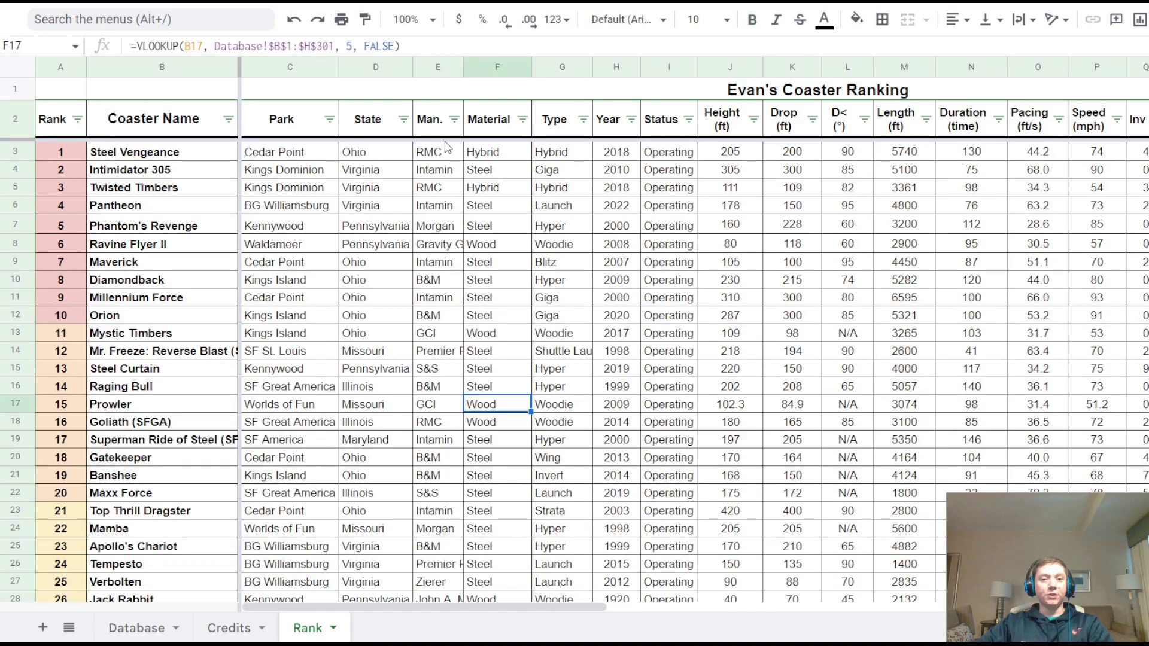
Step: Filter the ranking's manufacturer column to show only B&M coasters
click(454, 120)
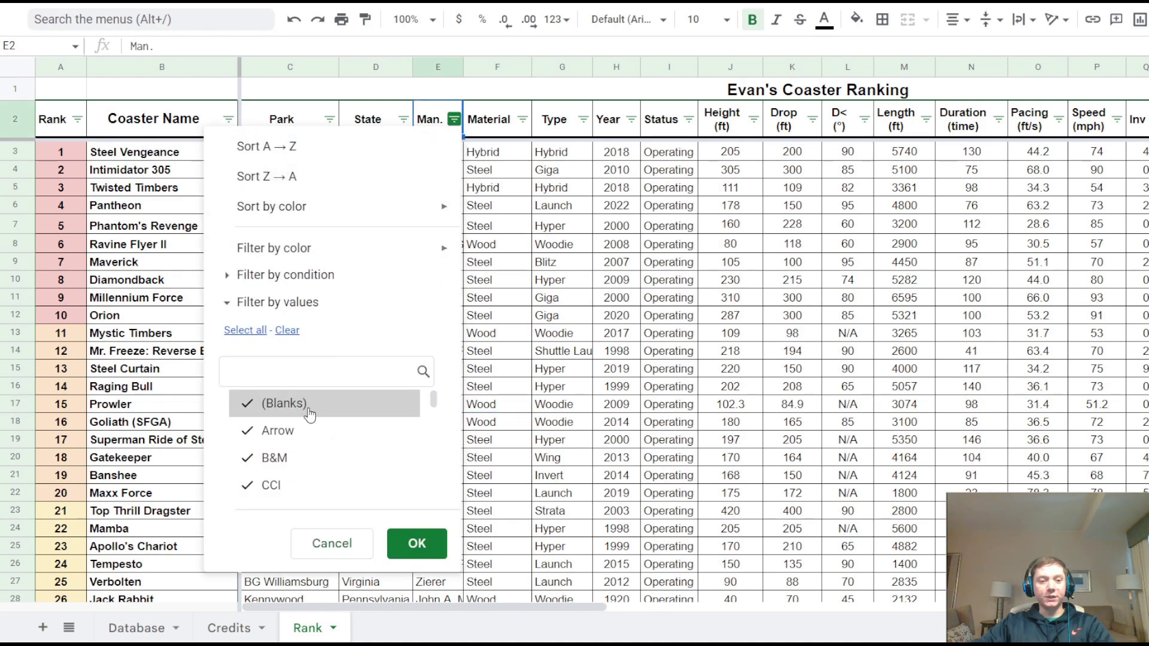
click(288, 330)
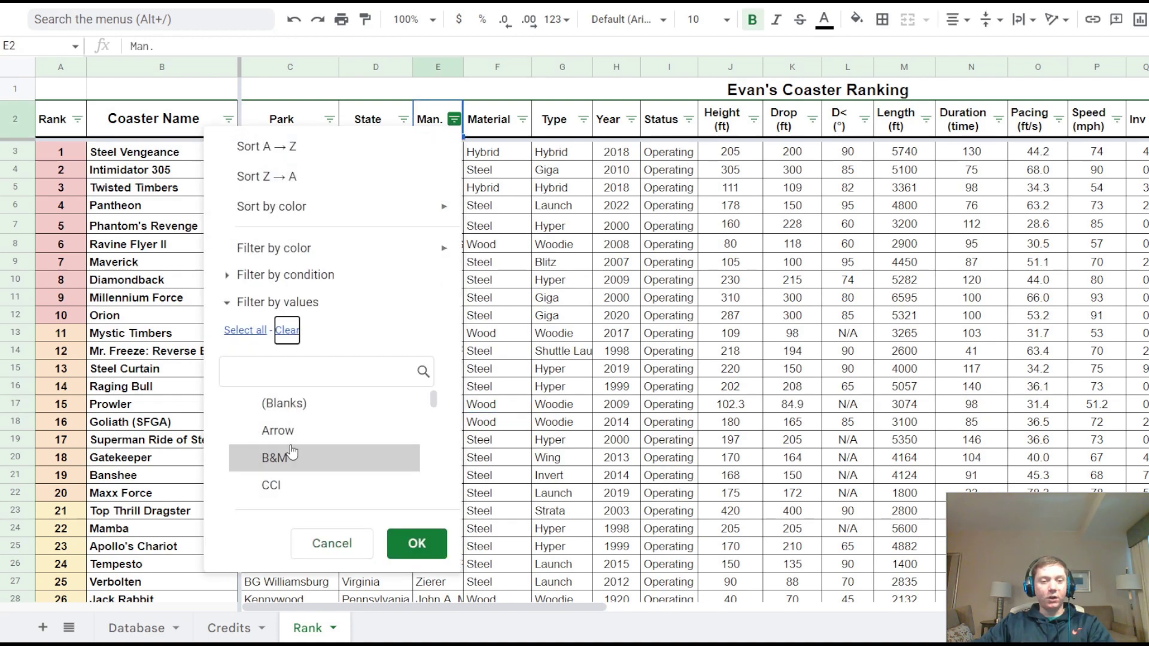
click(293, 455)
click(417, 544)
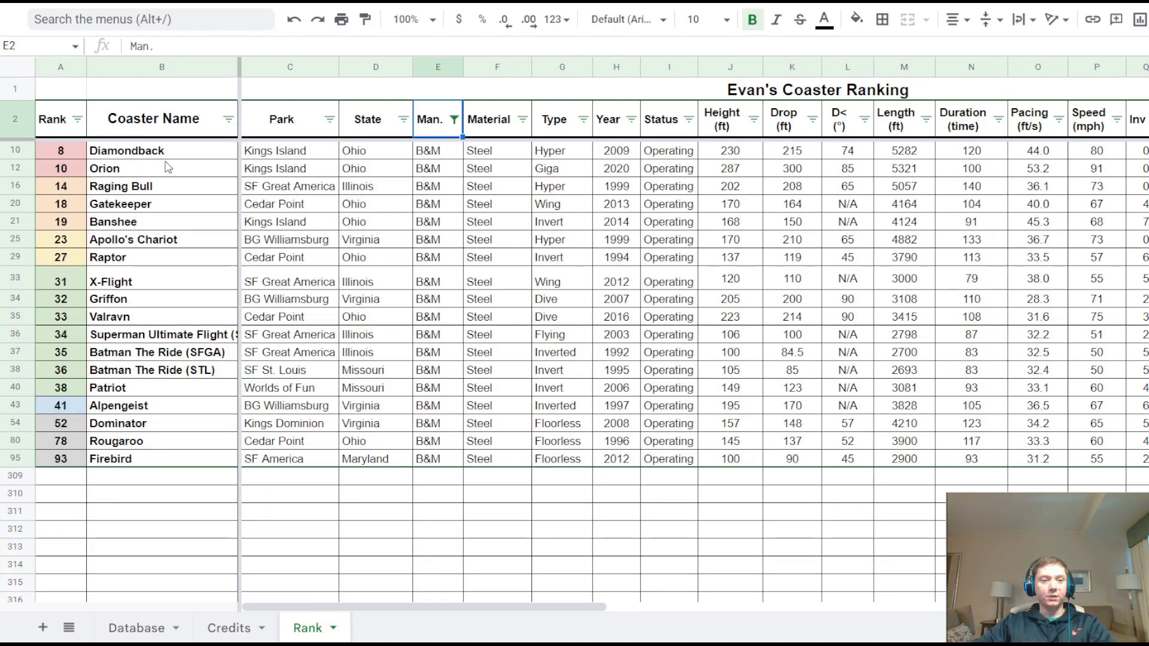
Step: Examine the filtered B&M coasters, including Raging Bull's park formula and the Firebird, Rougaroo and Batman The Ride (STL) entries
click(292, 189)
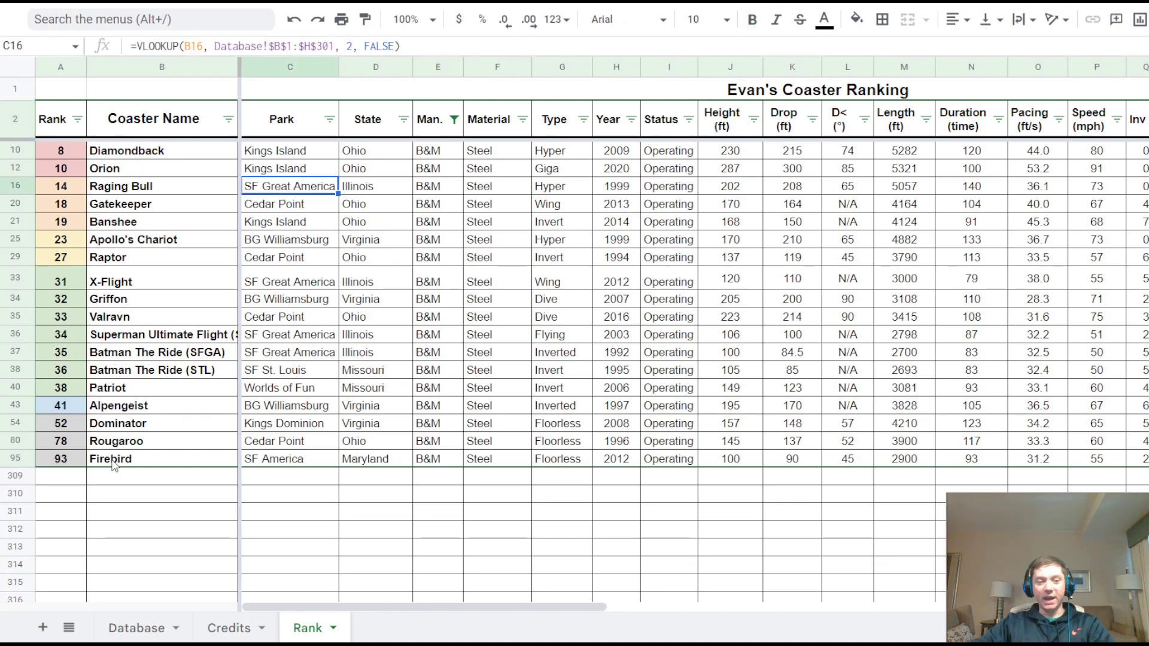
click(144, 460)
click(162, 444)
click(179, 465)
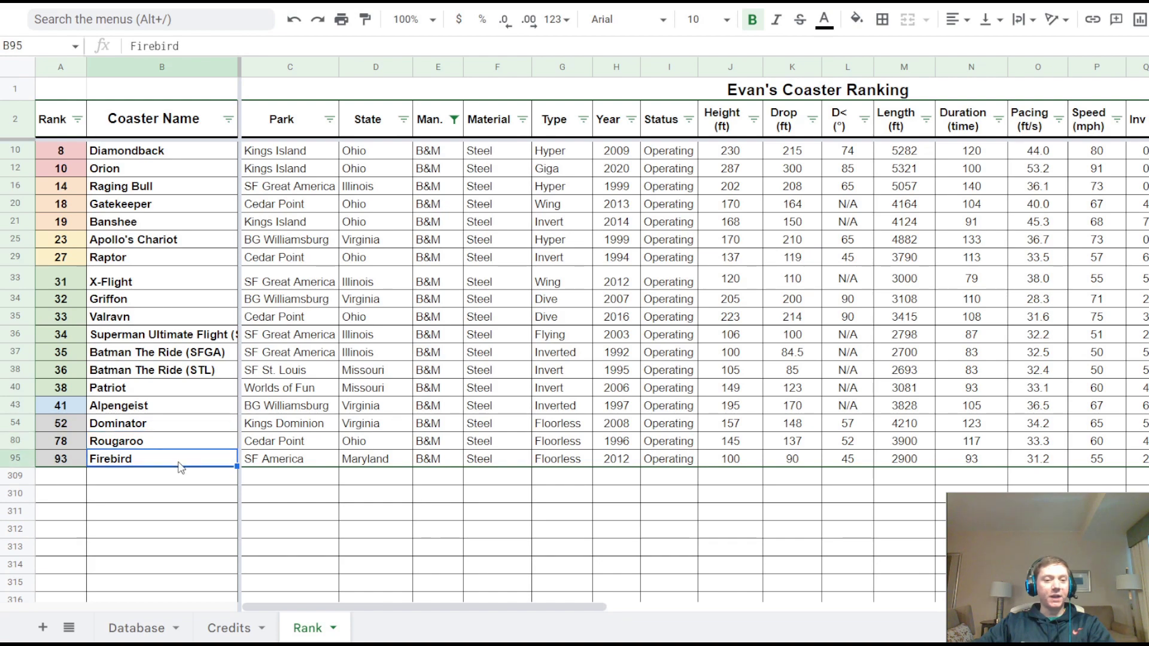
click(179, 441)
click(186, 371)
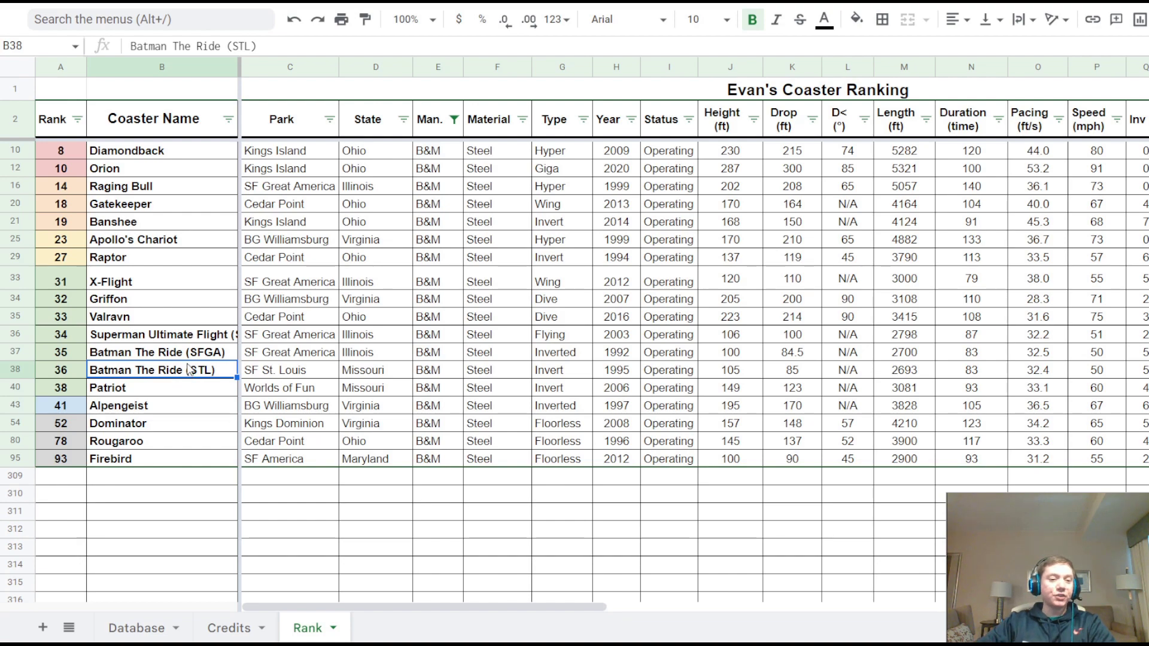
Step: Test a trailing space in the coaster name Batman The Ride (STL), inspecting the row's lookup cells before removing the space
double_click(216, 367)
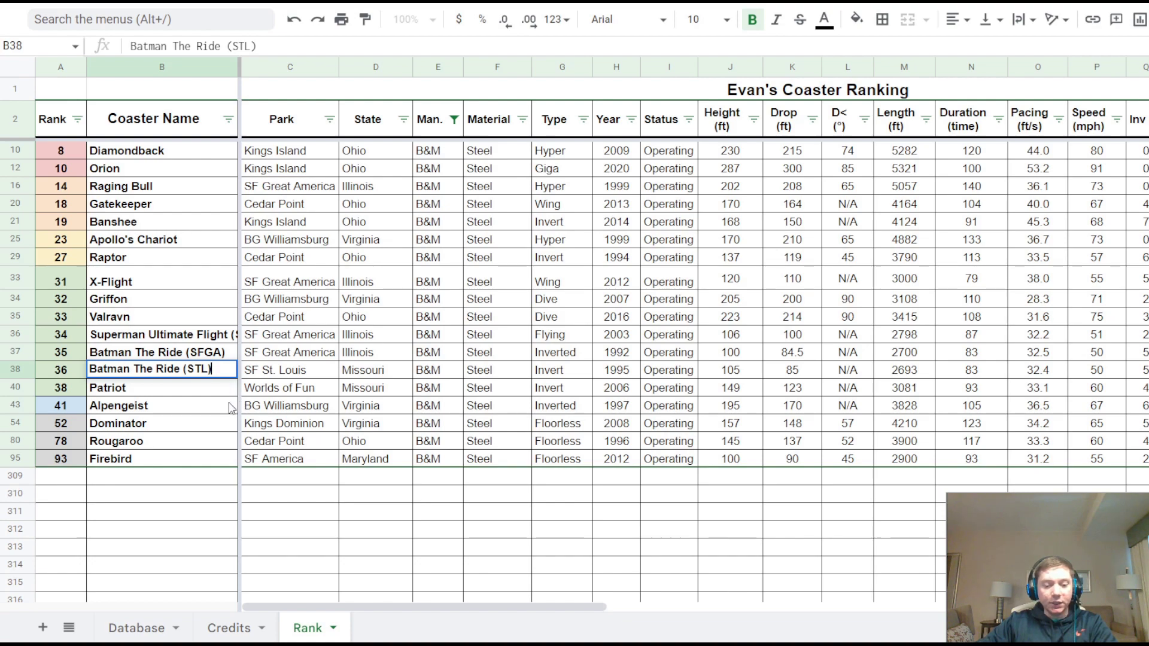
key(Return)
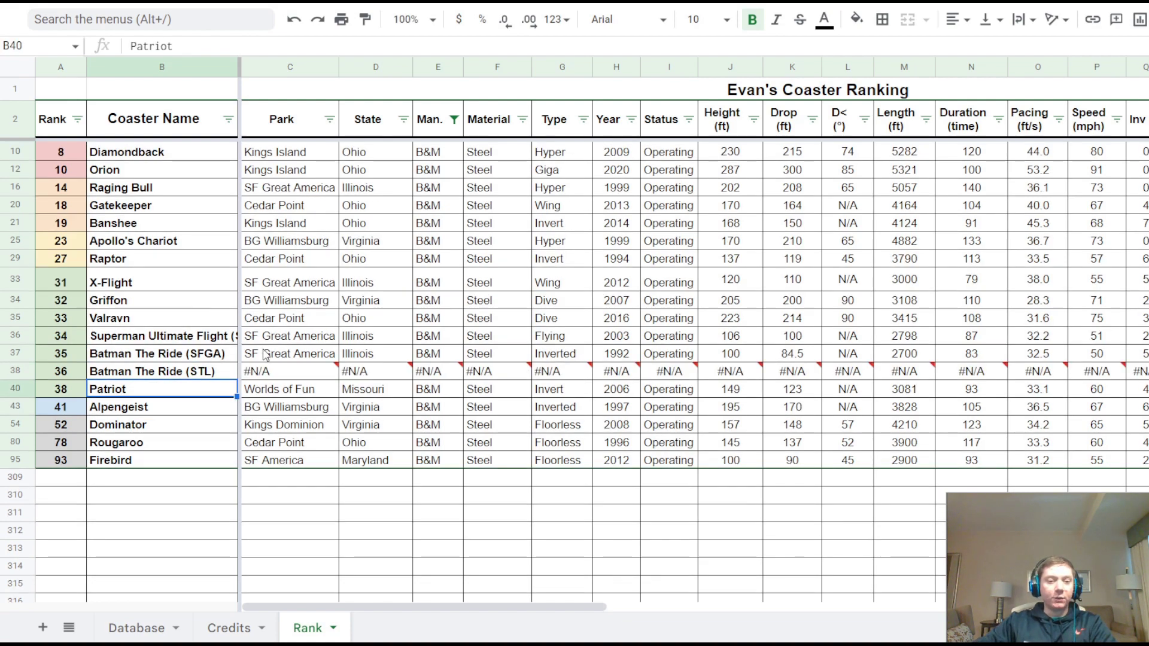
drag(304, 369, 601, 377)
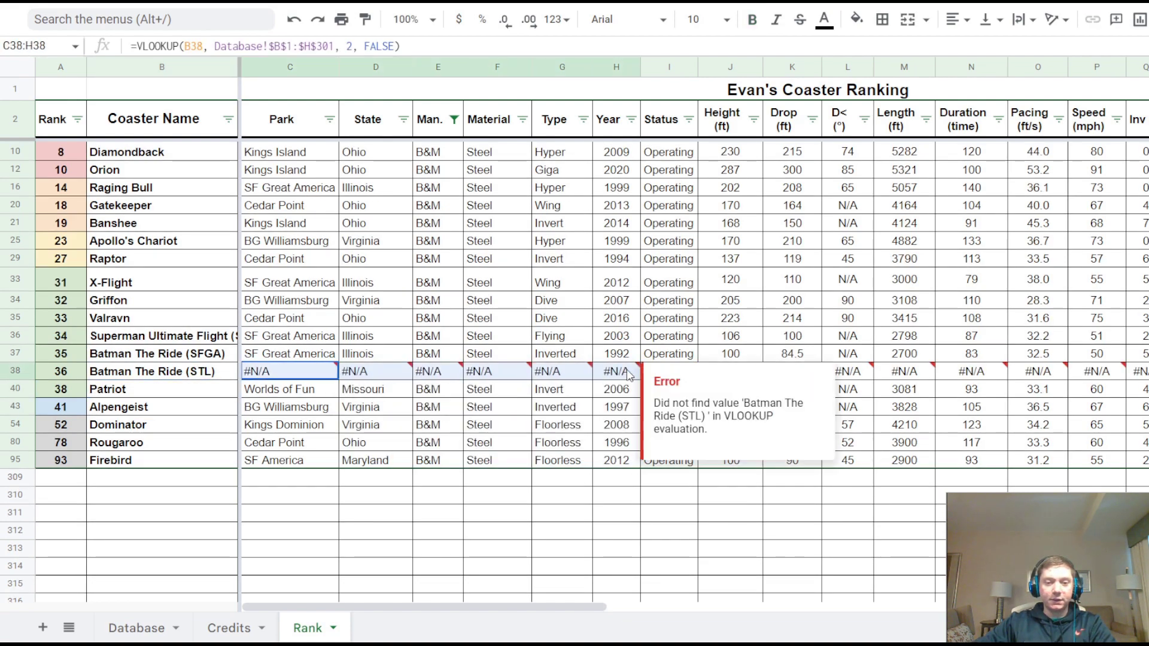
click(517, 408)
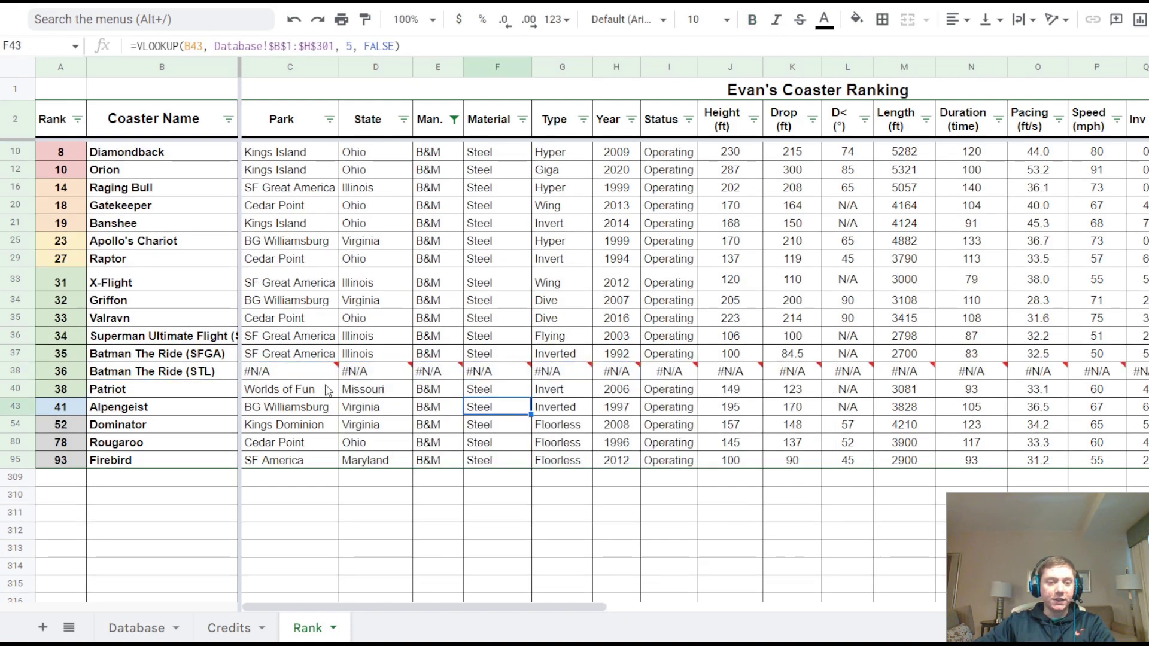
double_click(234, 371)
key(Return)
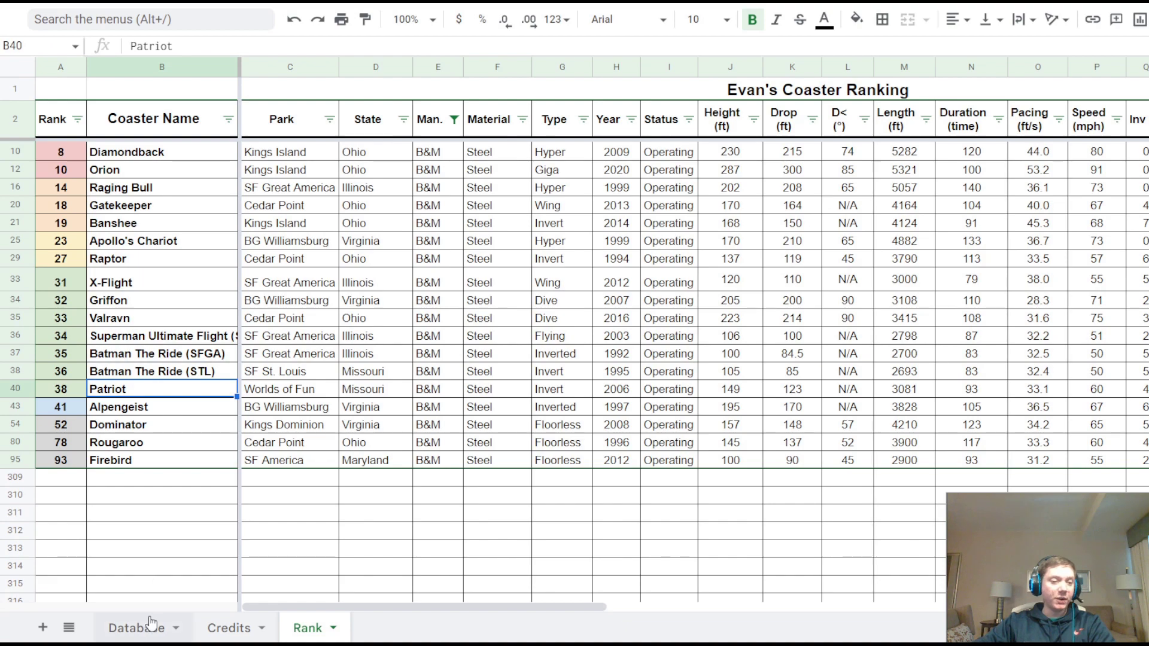
Step: Compare the coaster name entries Batman The Ride (SFGA) and Batman The Ride (STL) in the filtered ranking
click(180, 359)
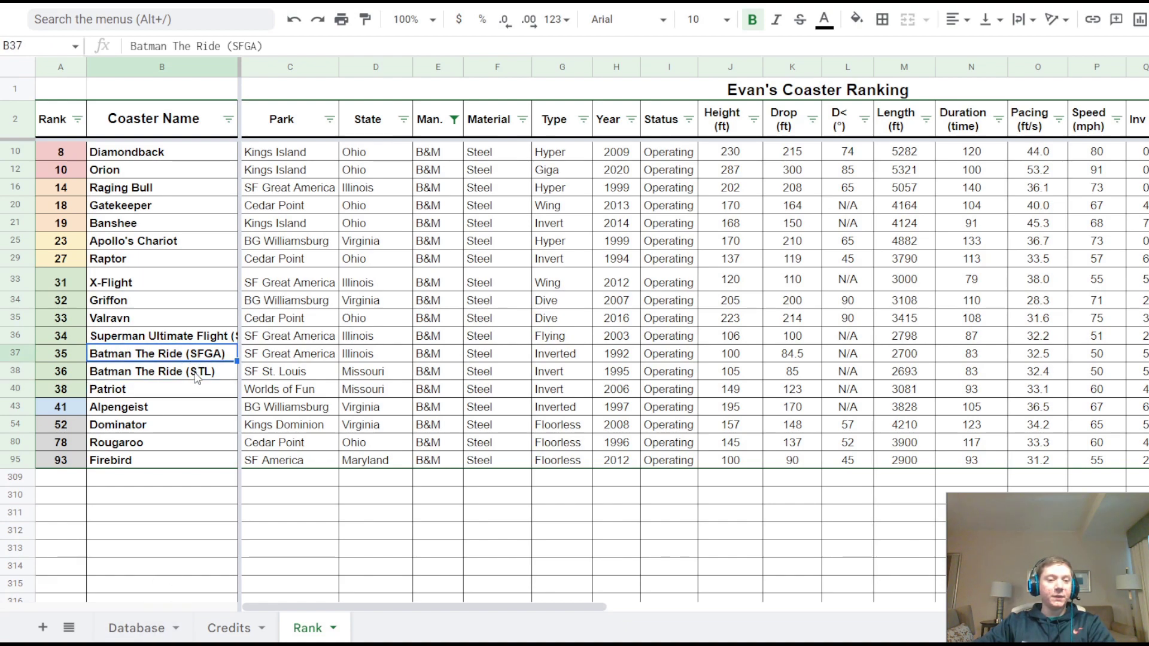
click(196, 376)
click(196, 343)
click(199, 355)
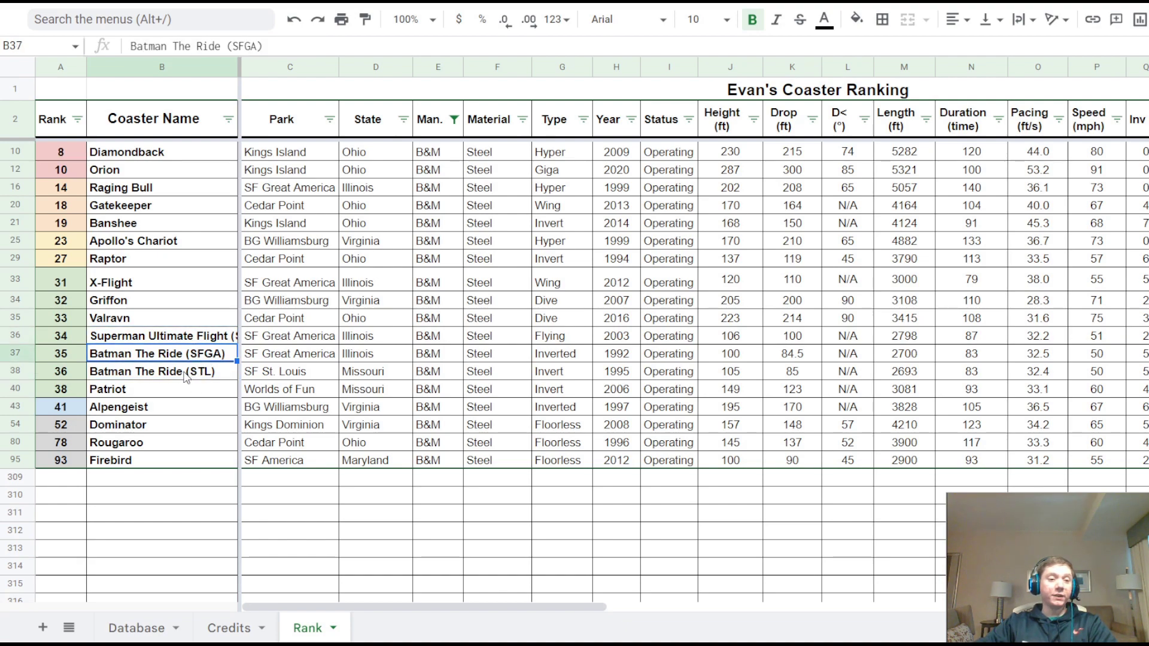
click(202, 373)
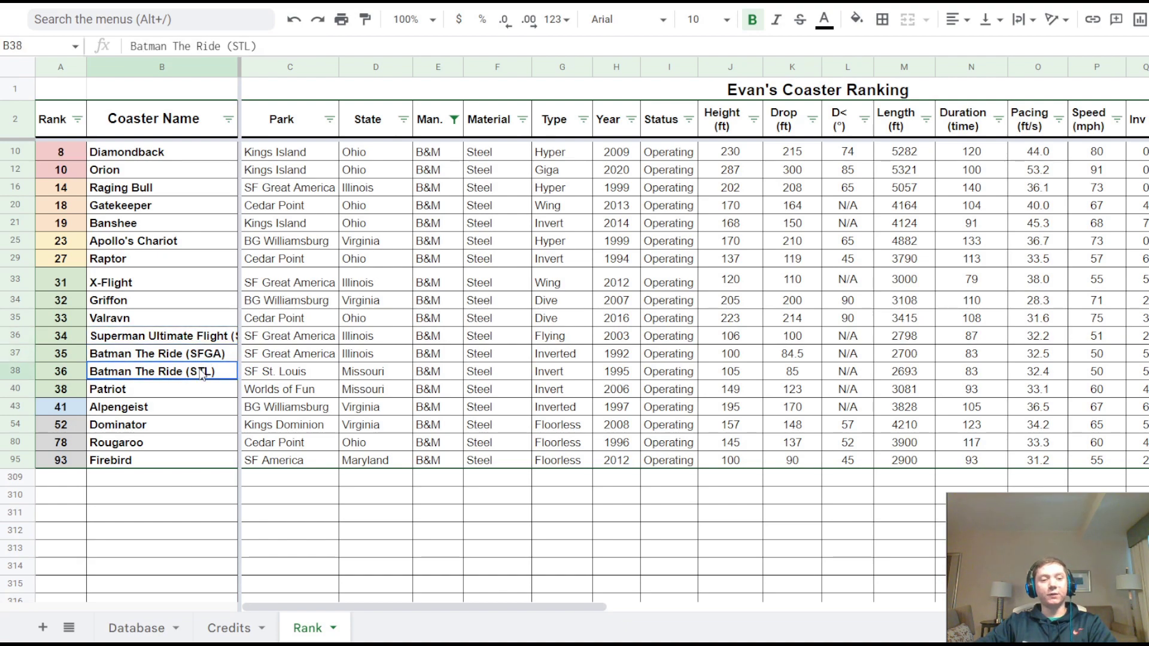
click(206, 337)
click(204, 353)
Step: Remove the B&M filter from the manufacturer column, restoring the full coaster ranking
key(ctrl+z)
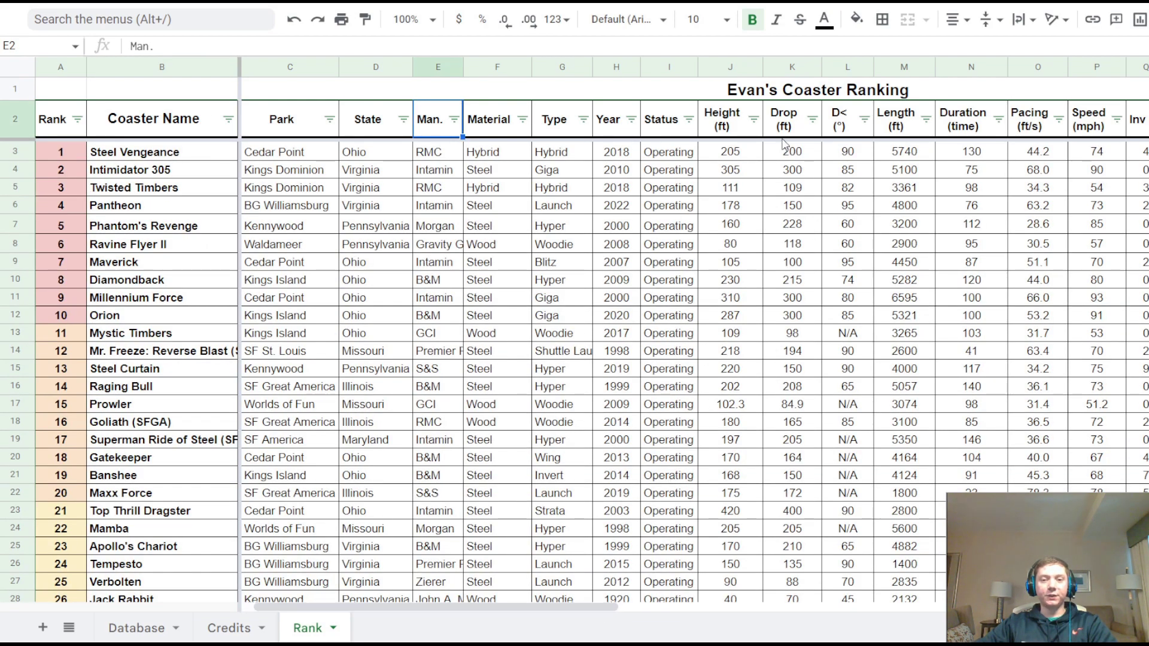
click(753, 117)
click(753, 115)
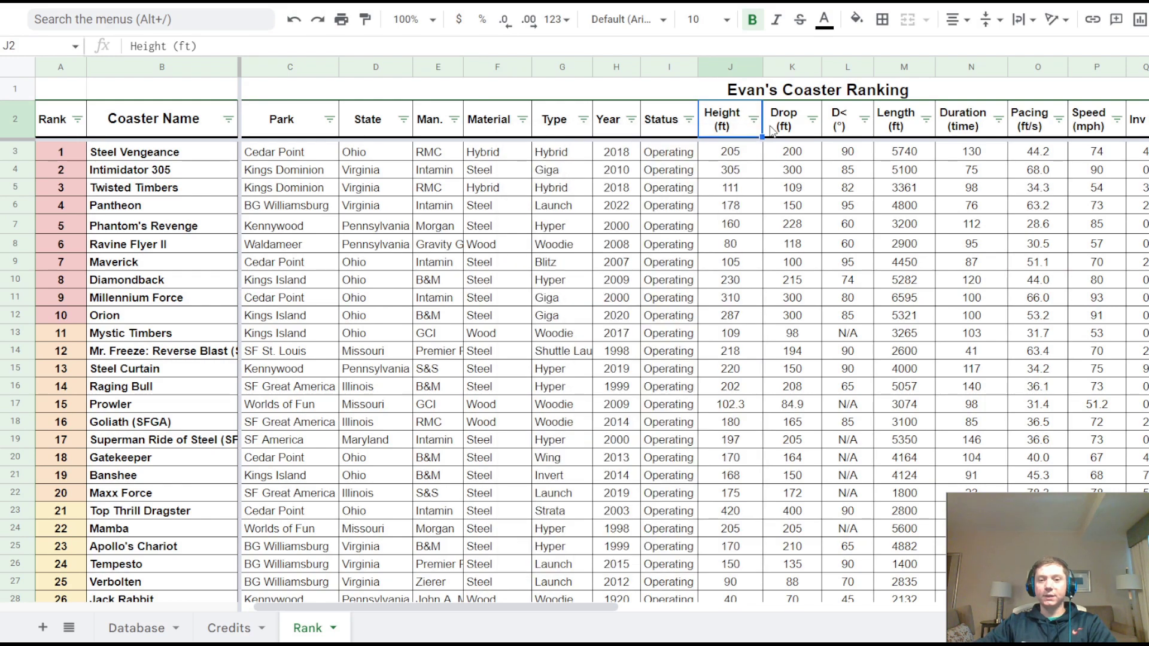
click(688, 121)
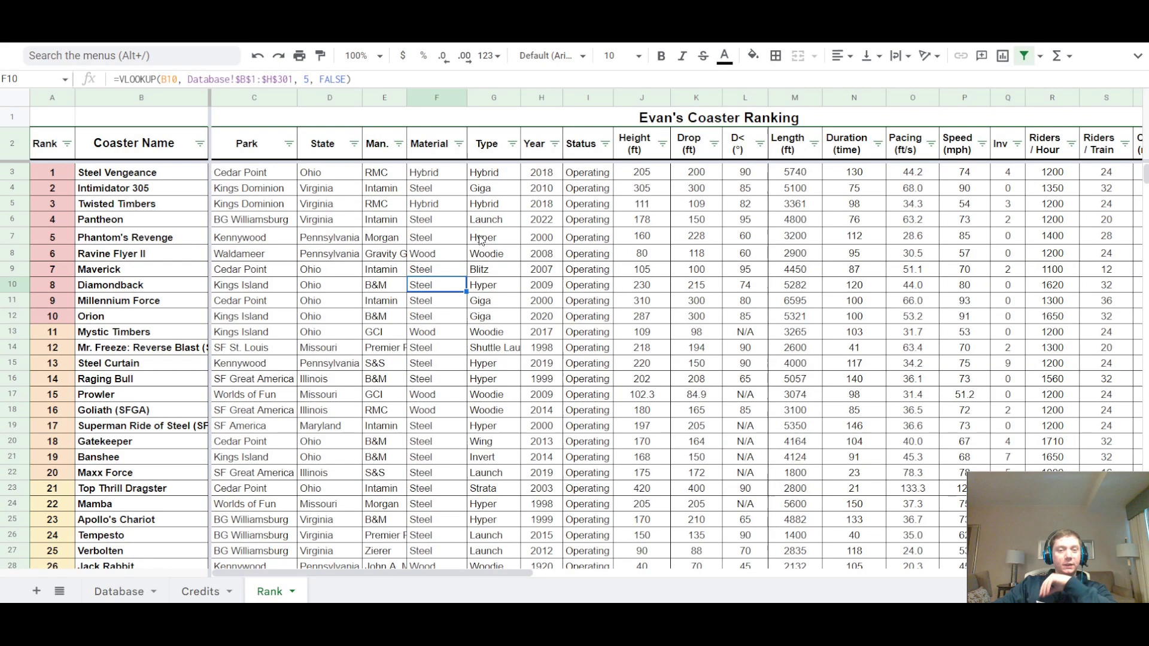
Step: Filter the ranking's Type column to show only Giga coasters and review the coaster names that remain
click(512, 144)
scroll(369, 413, down, 3)
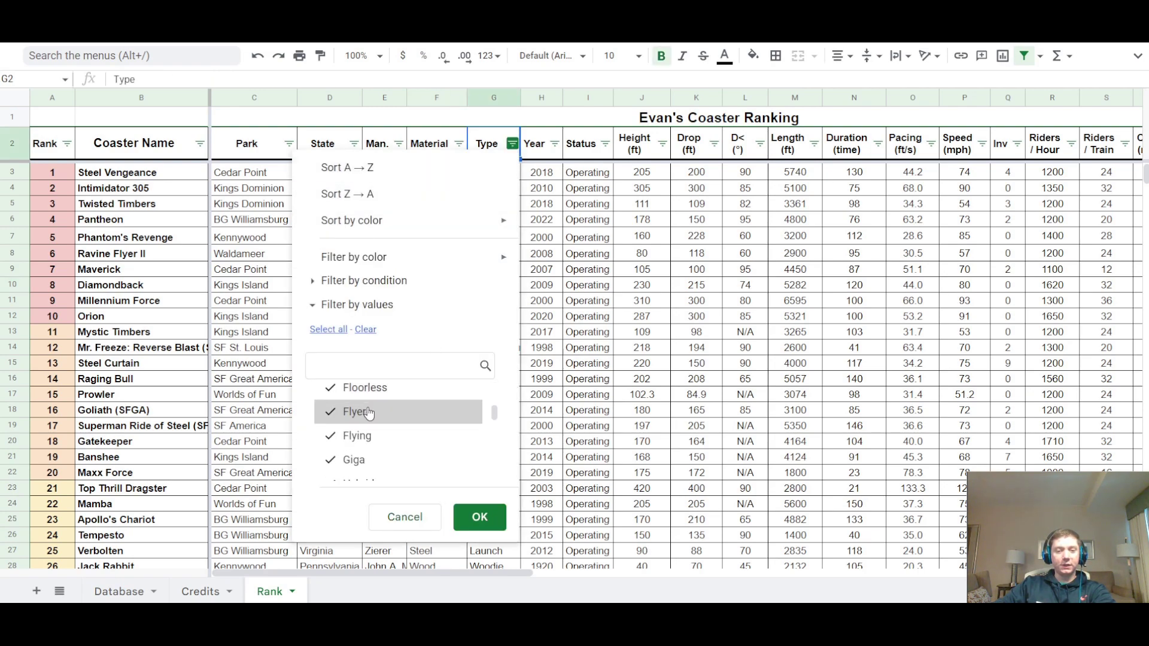
click(365, 329)
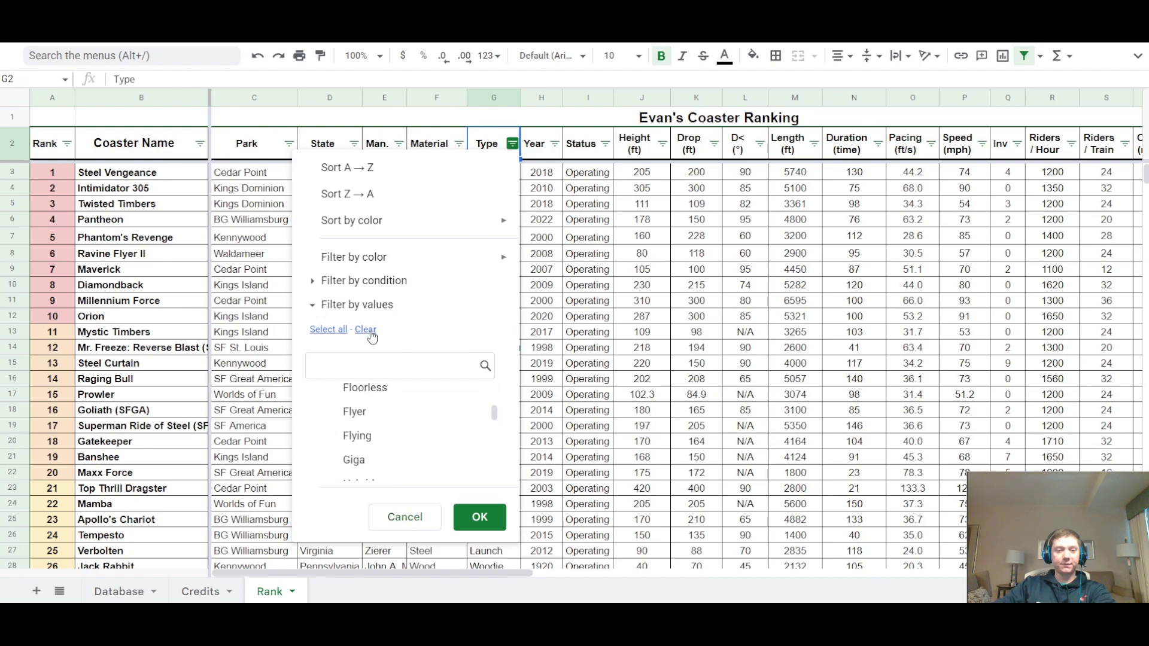
click(354, 460)
click(476, 516)
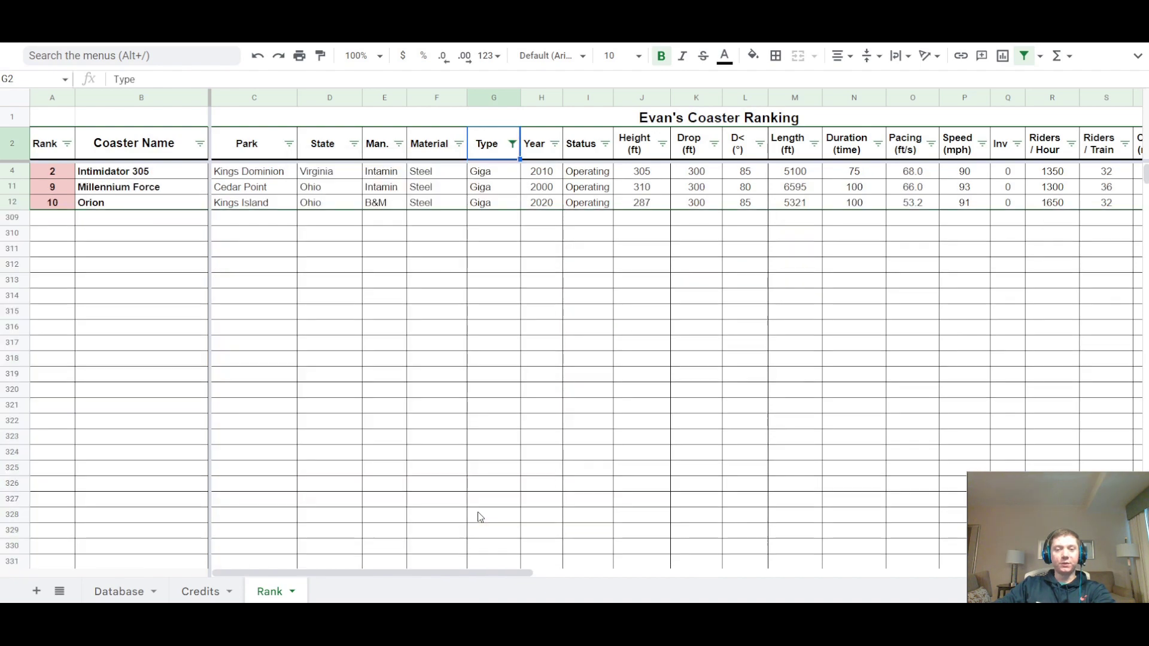
click(330, 202)
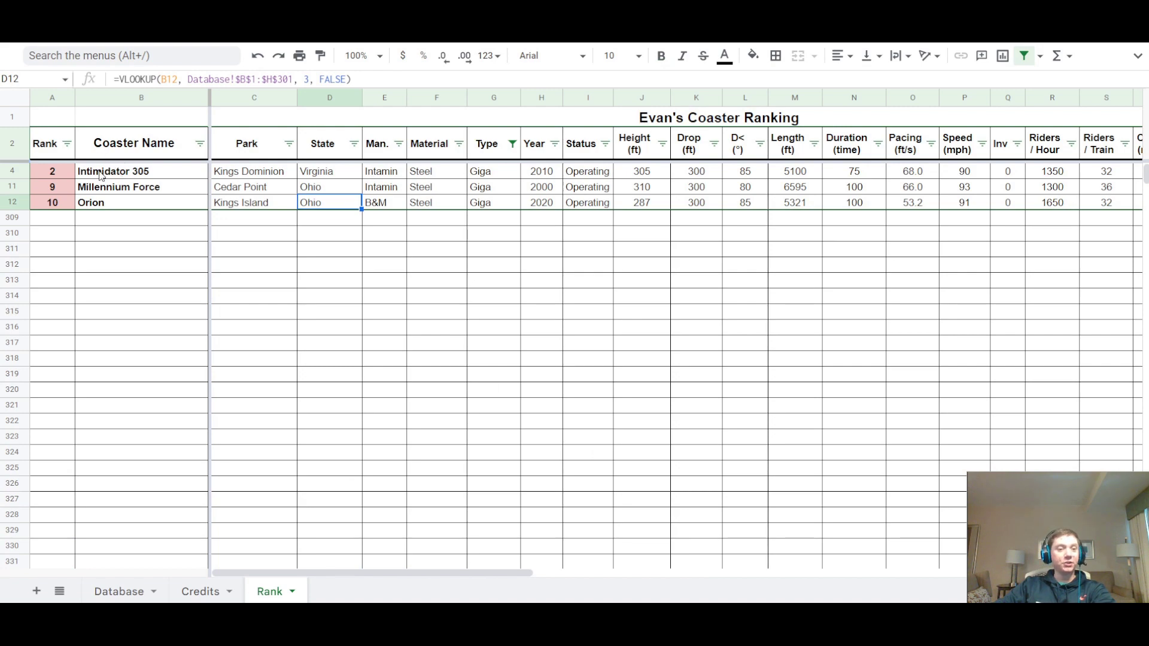
click(105, 172)
click(111, 191)
click(117, 203)
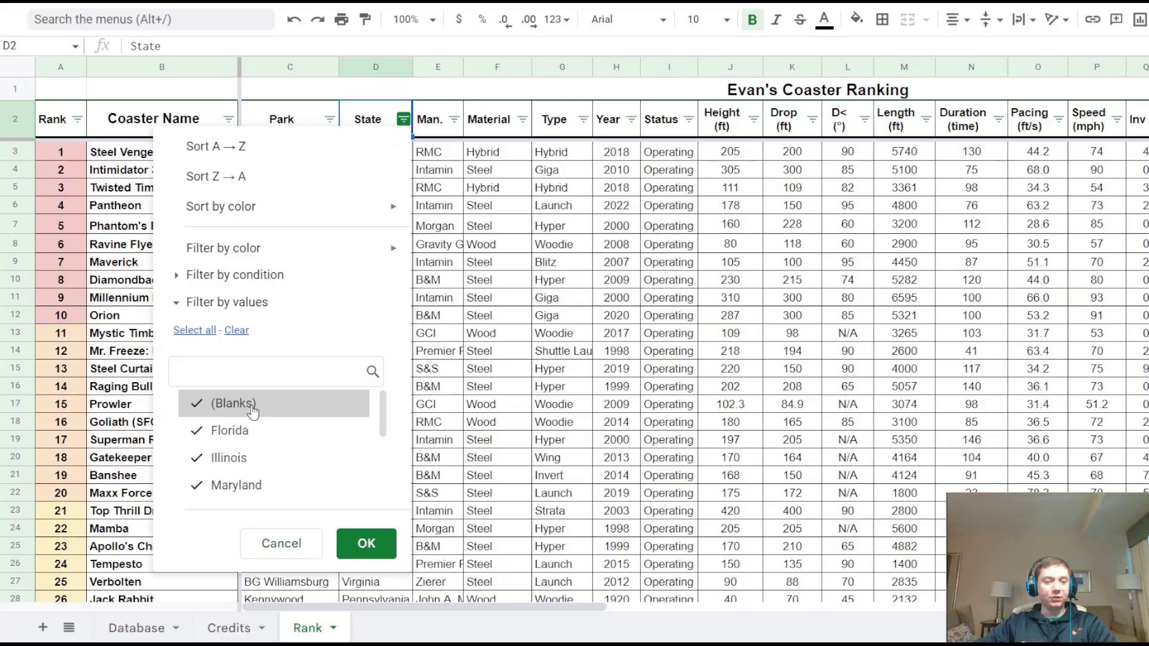
Step: Filter the full ranking's State column to show only coasters in Virginia
scroll(257, 443, down, 3)
click(240, 460)
click(365, 544)
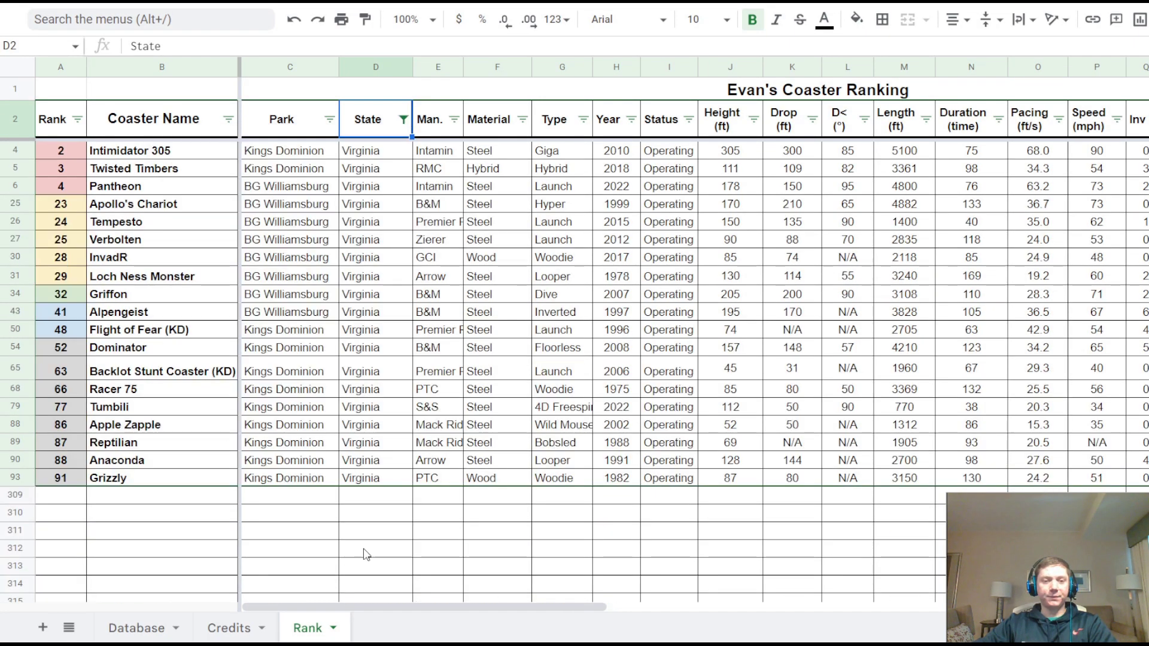
Step: Compare how the Kings Dominion and BG Williamsburg coasters rank within the filtered Virginia list
click(367, 258)
click(300, 204)
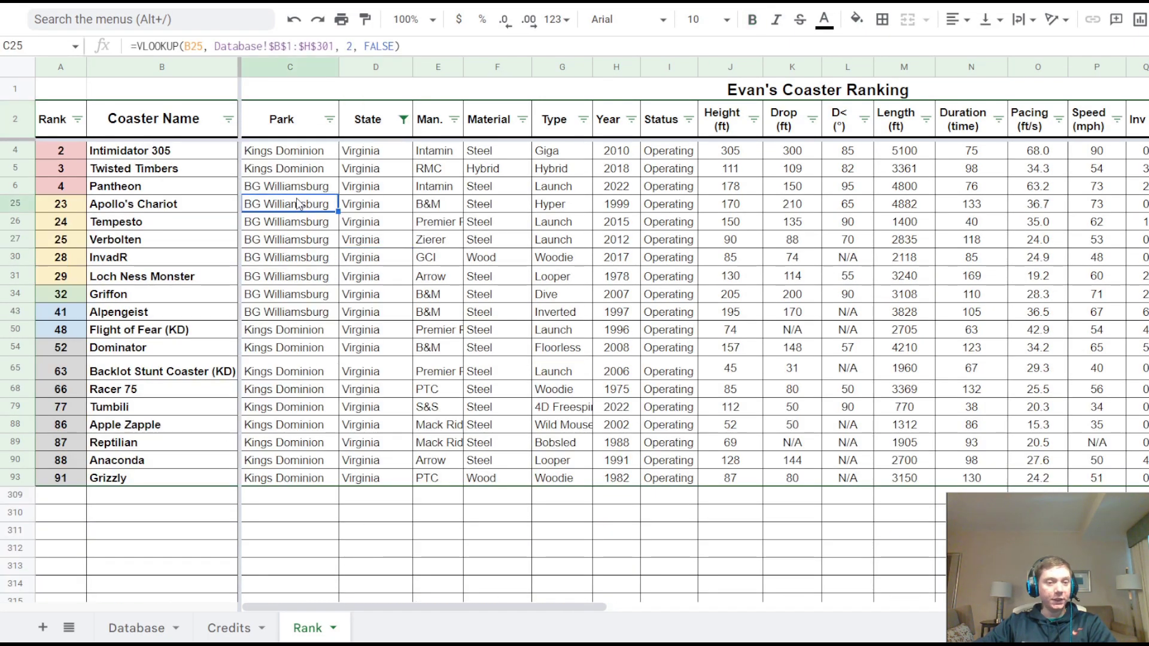
click(280, 155)
drag(280, 157, 282, 203)
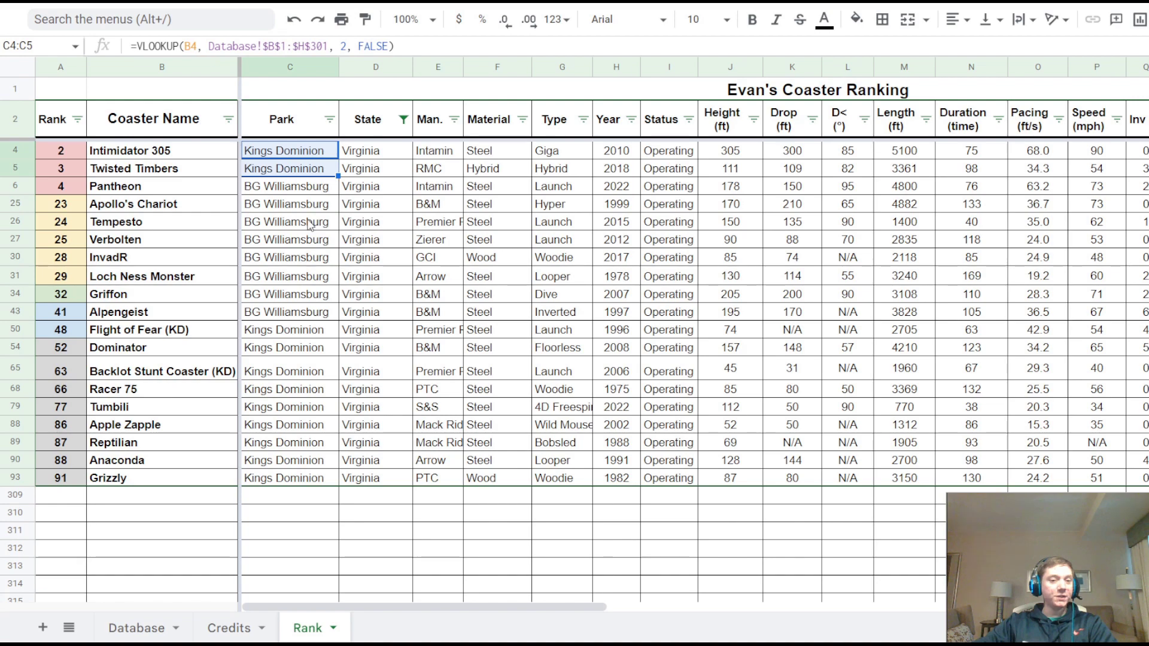
drag(305, 187, 314, 315)
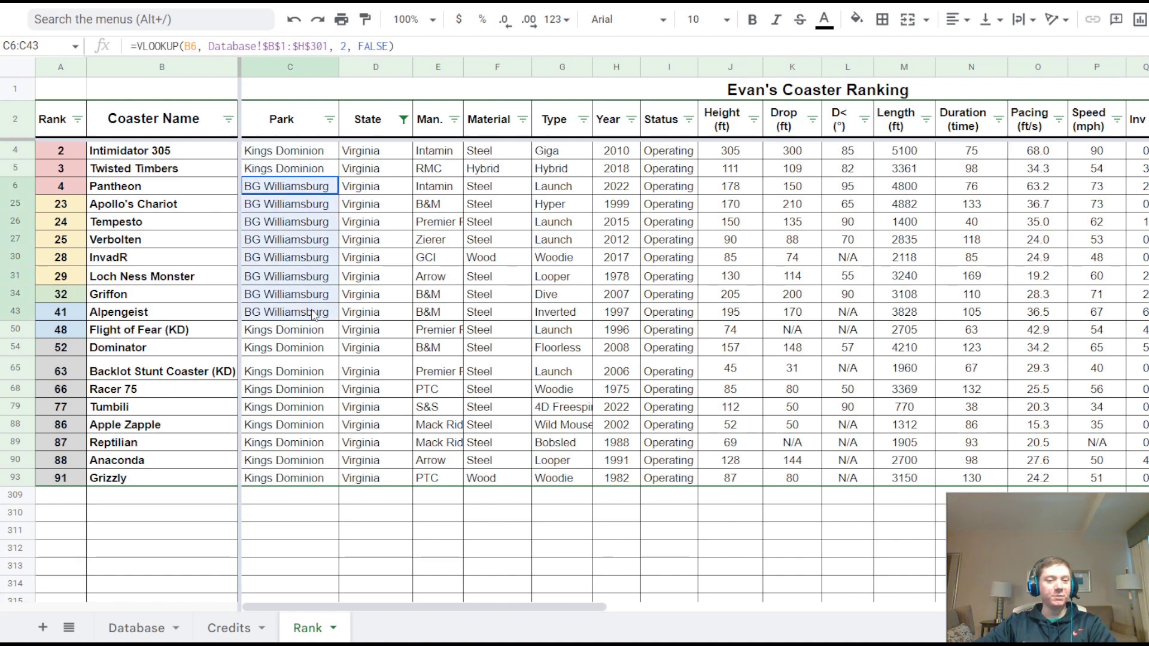
click(302, 194)
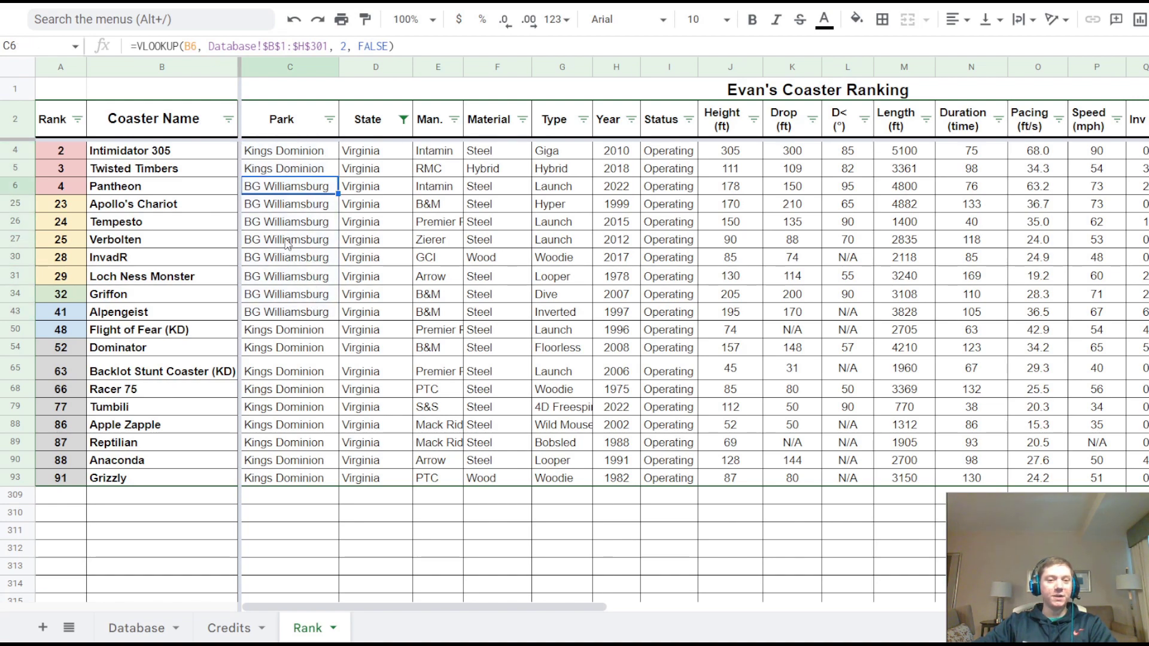
click(287, 242)
Step: Select all values in the State filter to restore the full ranking, and return to its first rows
click(404, 119)
click(367, 539)
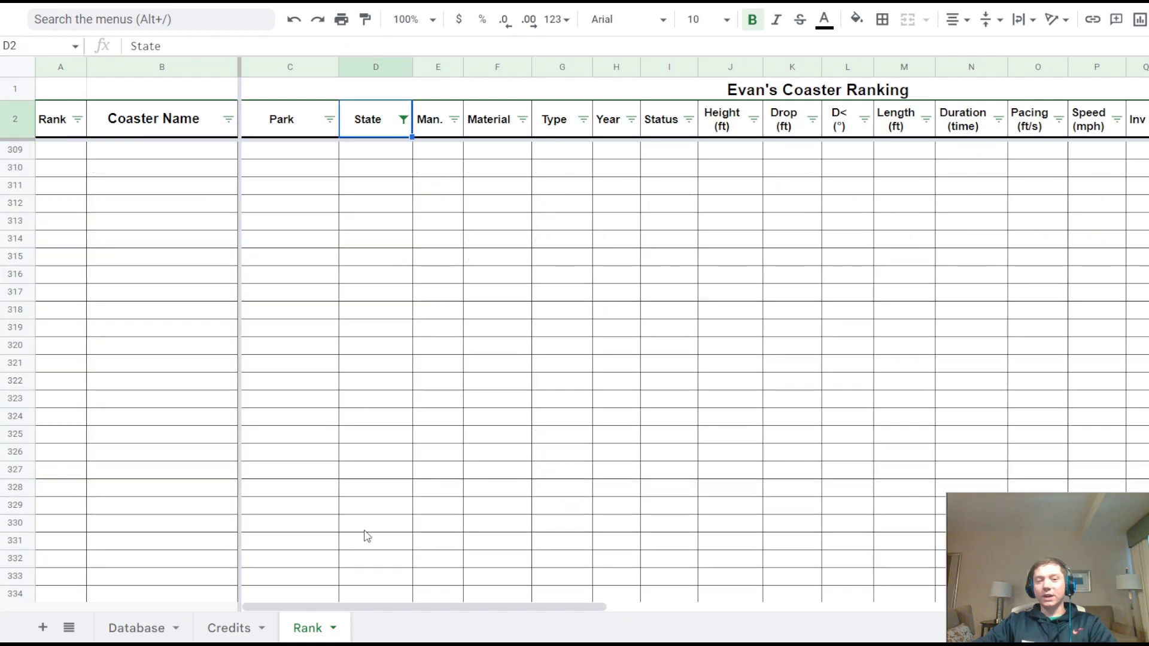
click(404, 119)
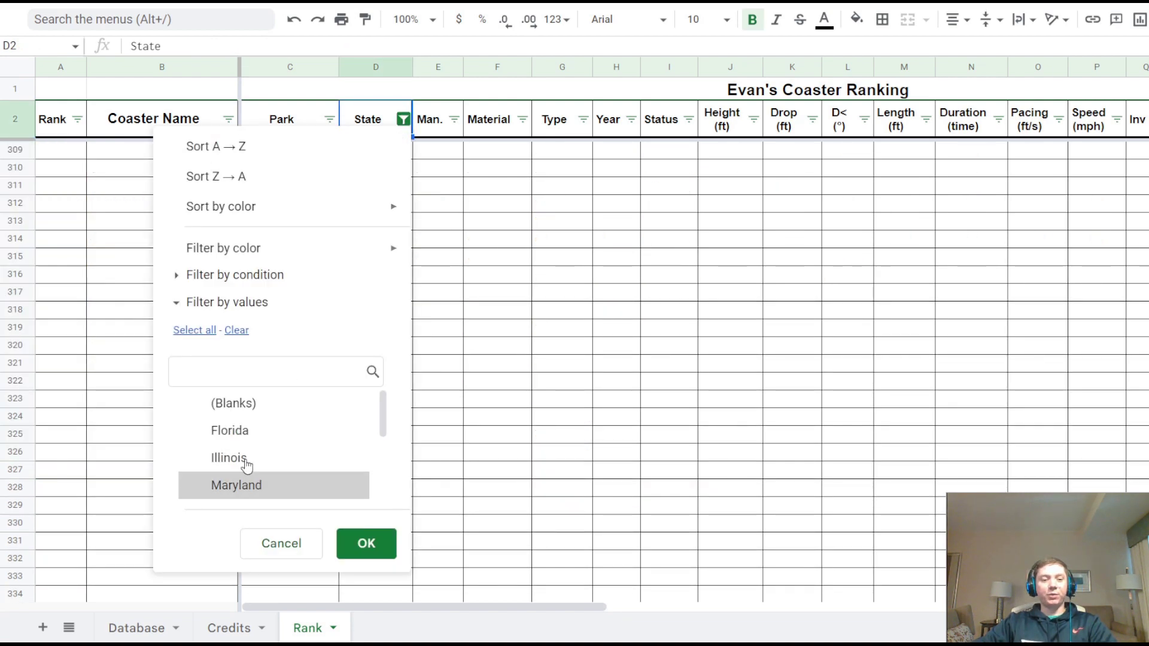
click(195, 333)
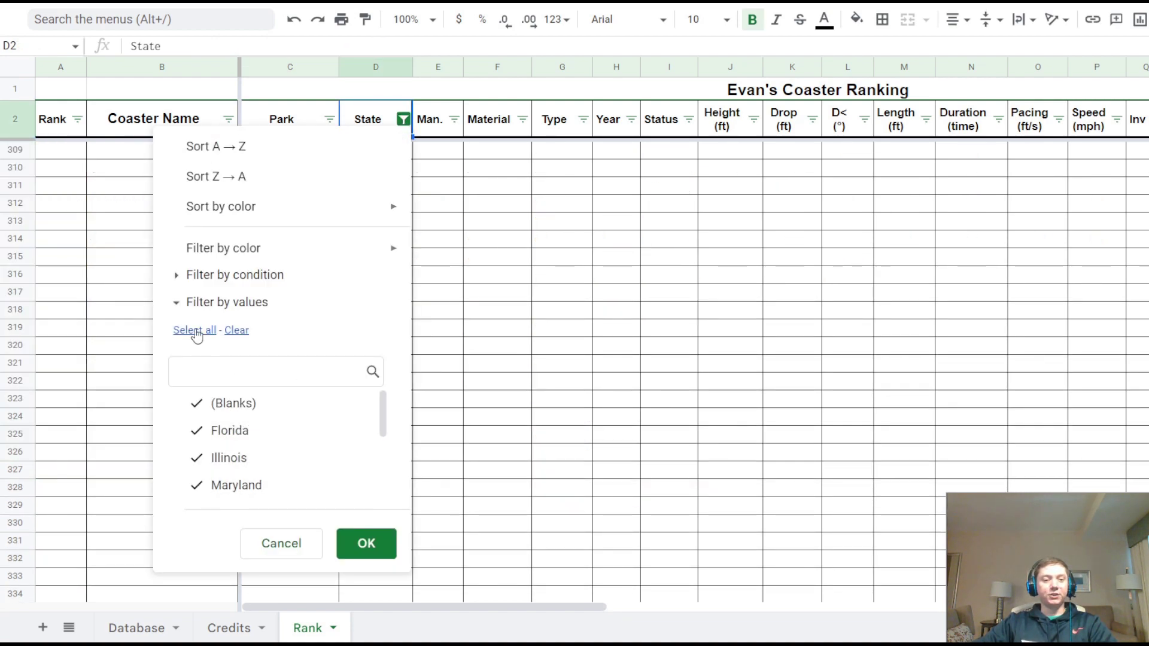
click(375, 545)
scroll(503, 337, up, 16)
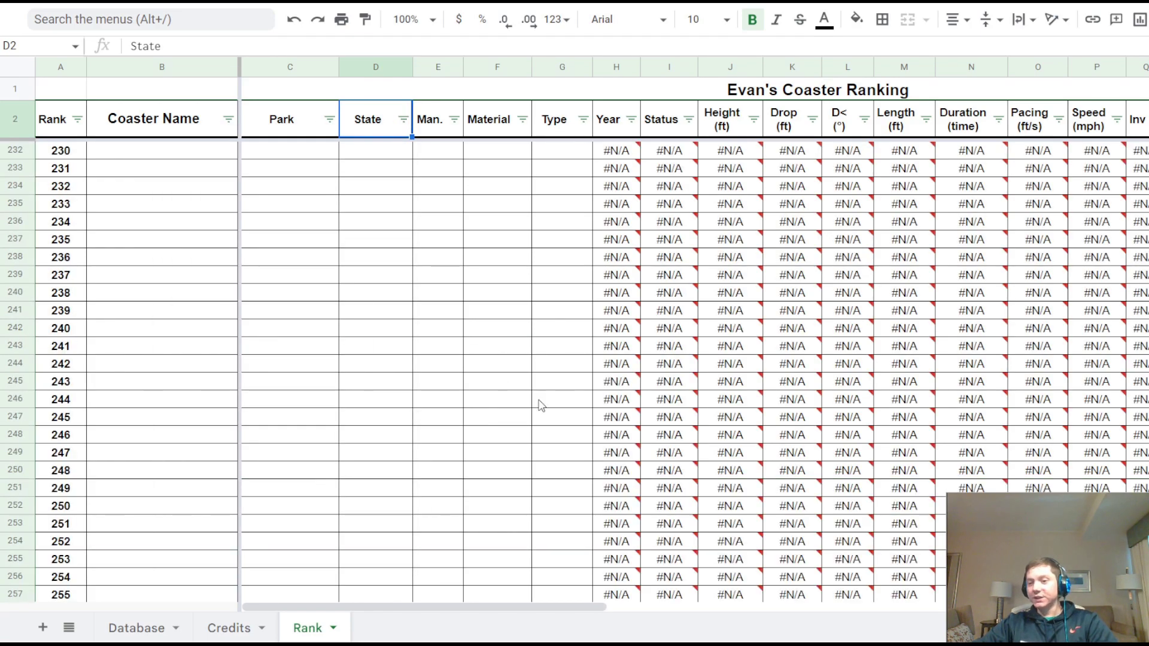
drag(547, 408, 562, 412)
scroll(612, 423, up, 20)
scroll(672, 423, up, 20)
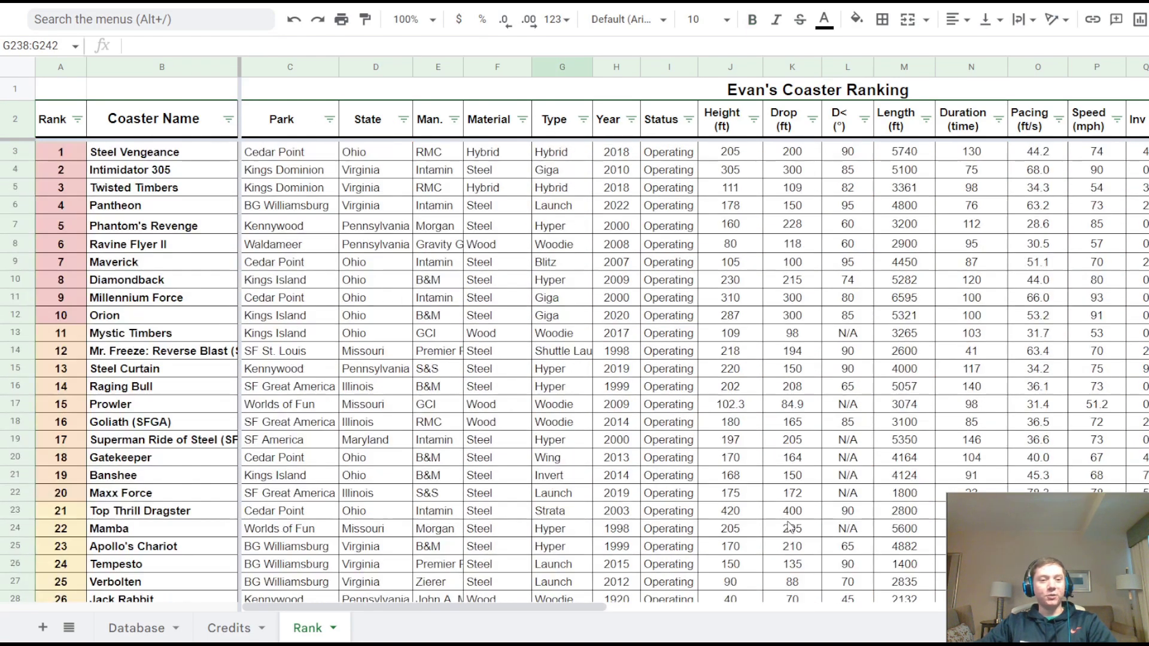
click(730, 405)
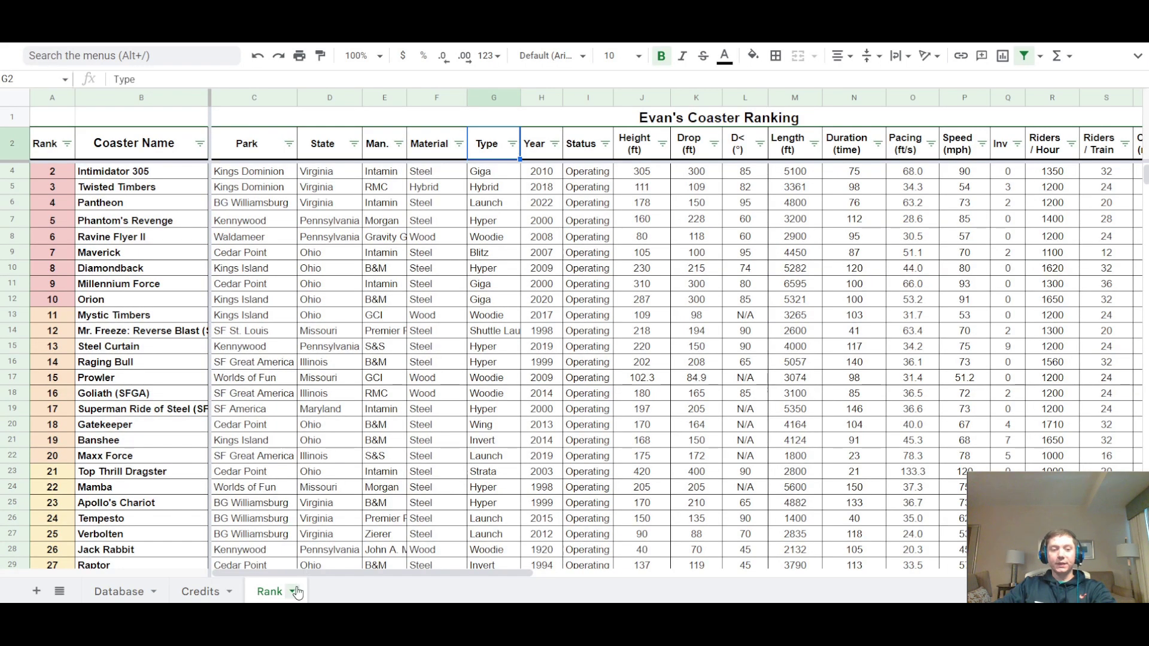
Step: Examine the Top 25 Stats tables beside the ranked coasters, including the formula that counts Steel coasters
drag(311, 573, 615, 574)
click(603, 123)
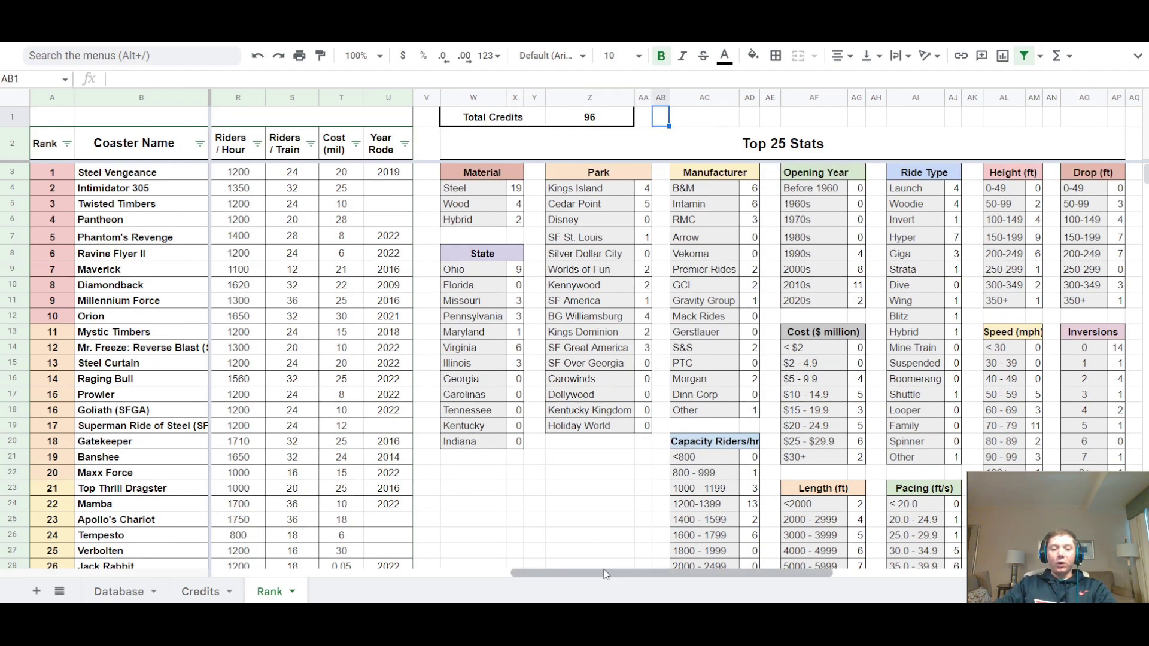
drag(615, 576, 678, 575)
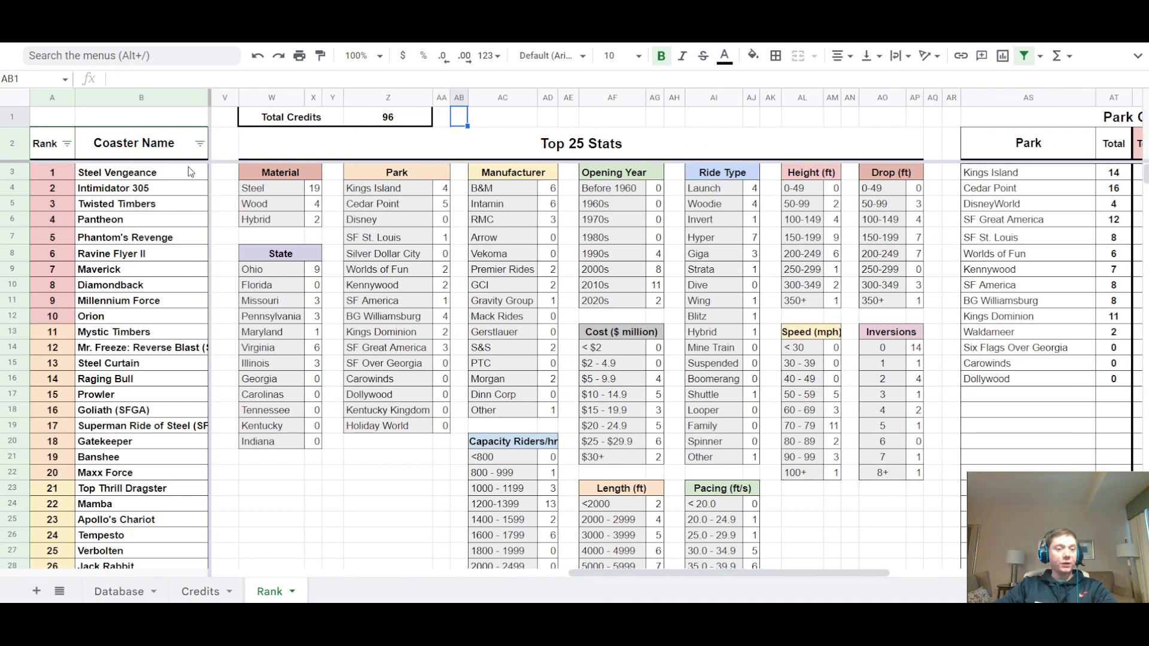
drag(177, 174, 177, 473)
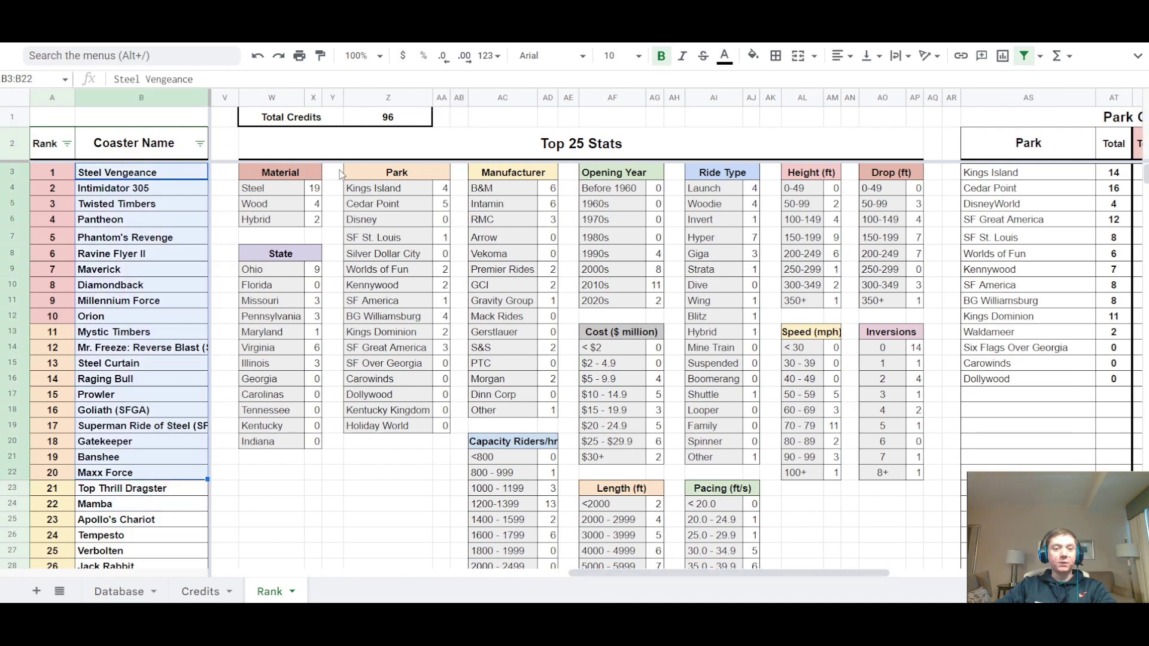
click(315, 190)
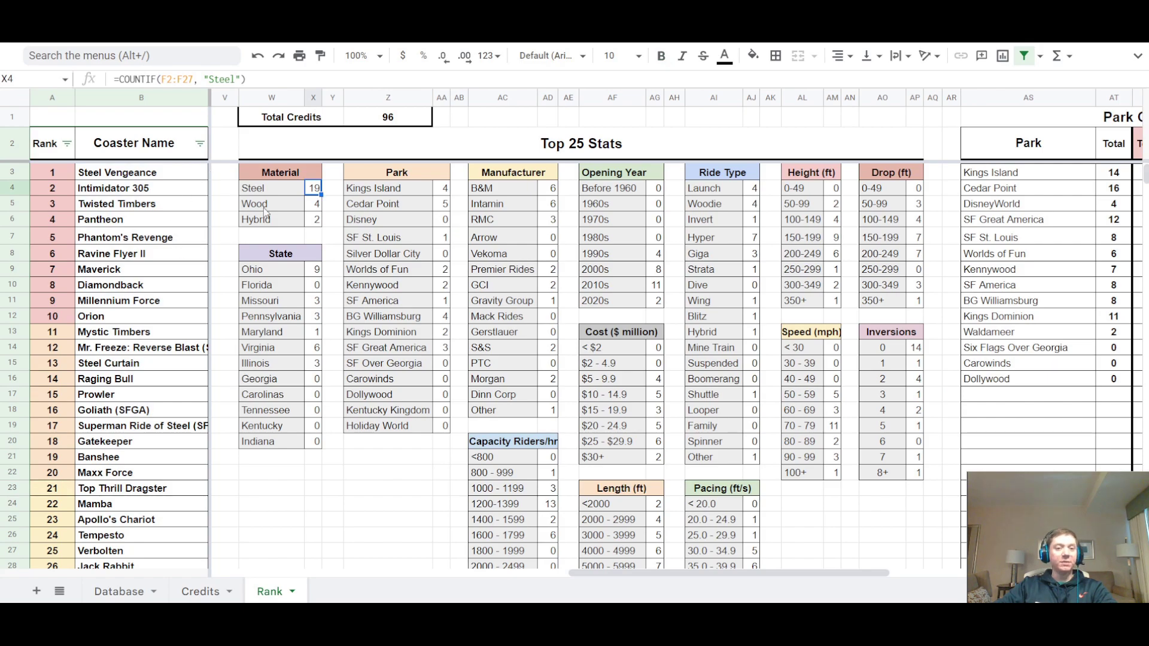
Step: Review the ranking's data columns, including the block from Year to Riders / Hour, and return to the Top 25 Stats tables
drag(602, 573, 331, 549)
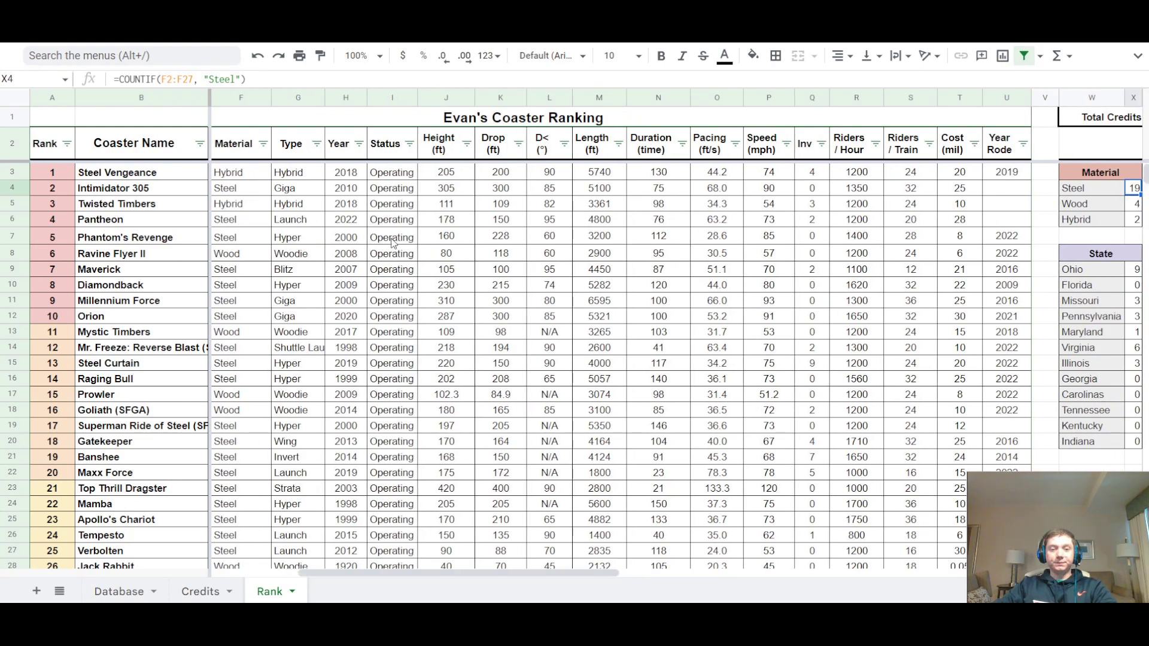
click(457, 205)
mouse_move(347, 189)
mouse_down()
mouse_move(718, 332)
mouse_move(855, 363)
mouse_up()
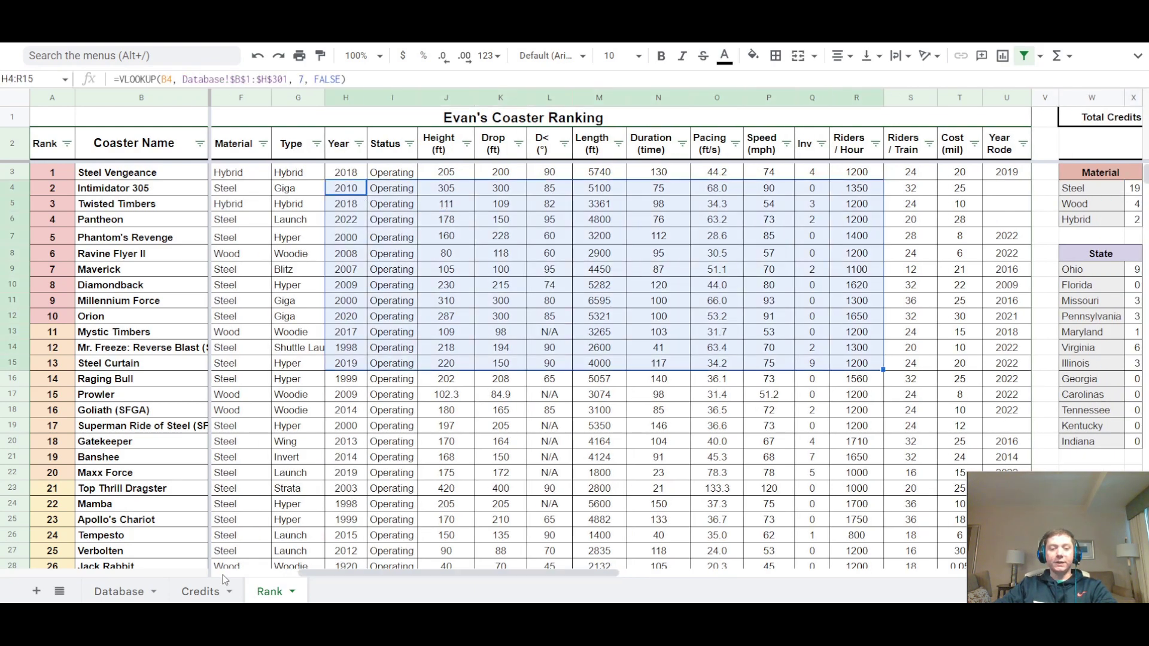
click(514, 473)
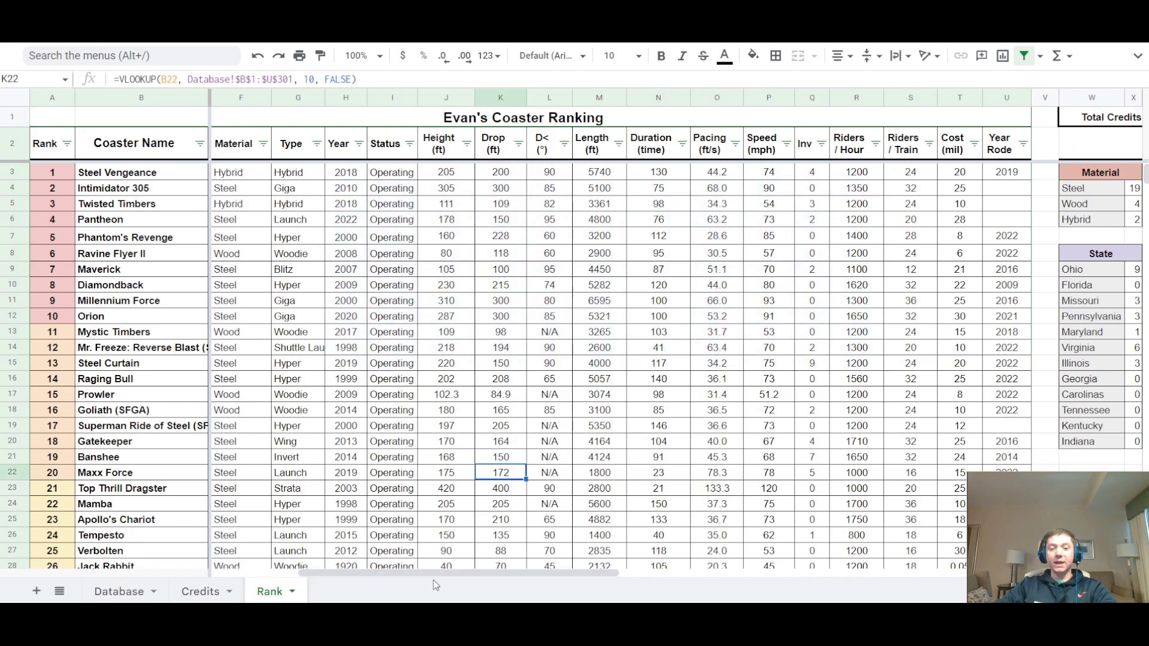
drag(435, 578, 652, 538)
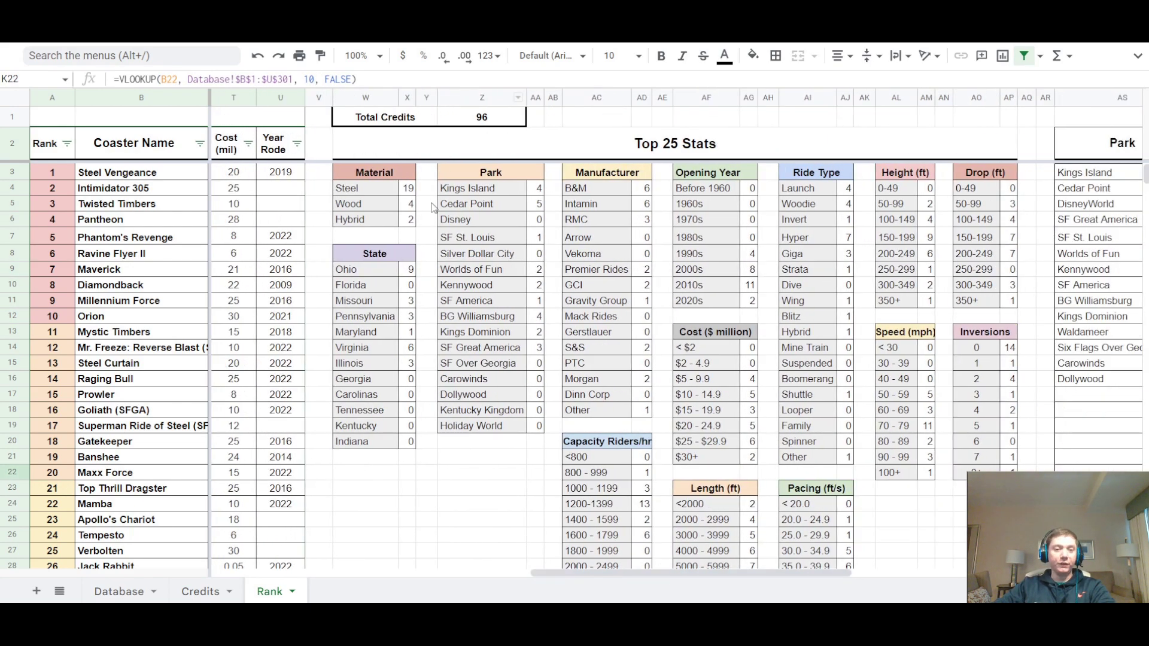
Step: Examine the counting formulas in the Top 25 Stats tables for Material, State and Park
click(413, 190)
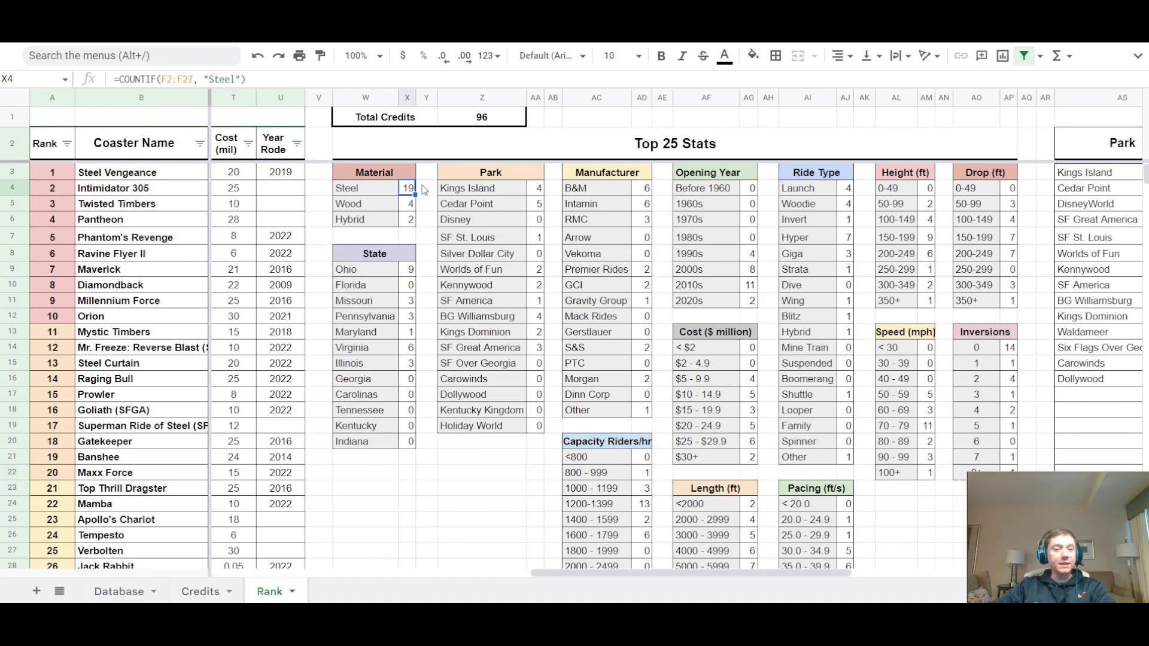
click(413, 205)
click(413, 220)
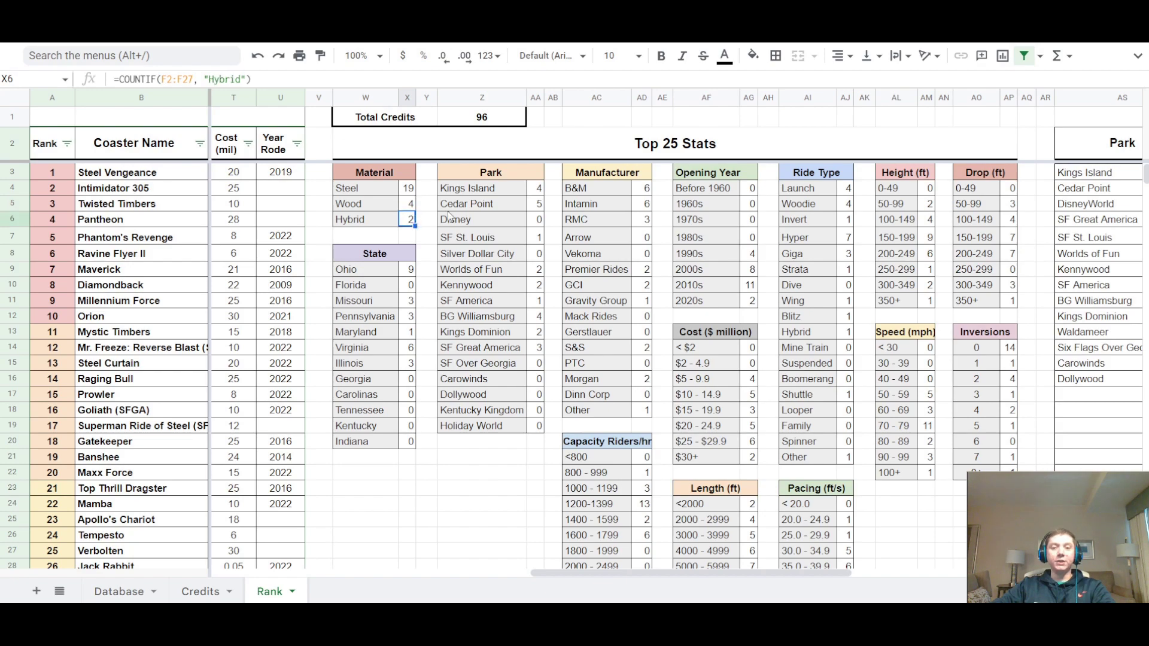
drag(411, 273, 413, 443)
drag(538, 188, 540, 427)
click(538, 223)
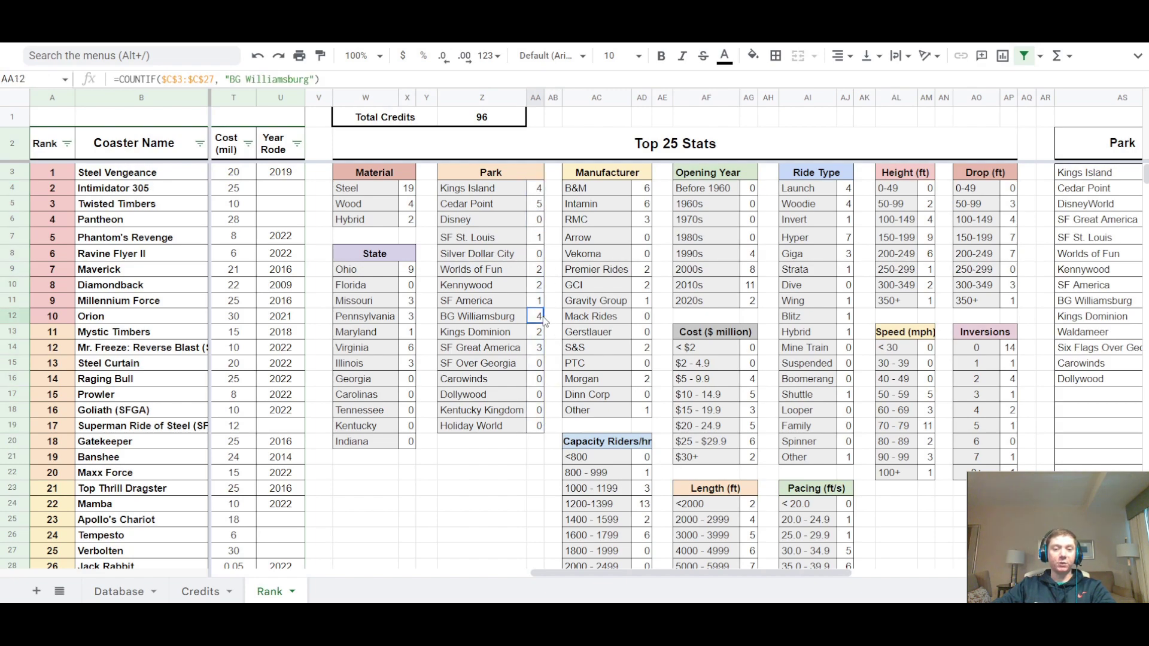
click(521, 443)
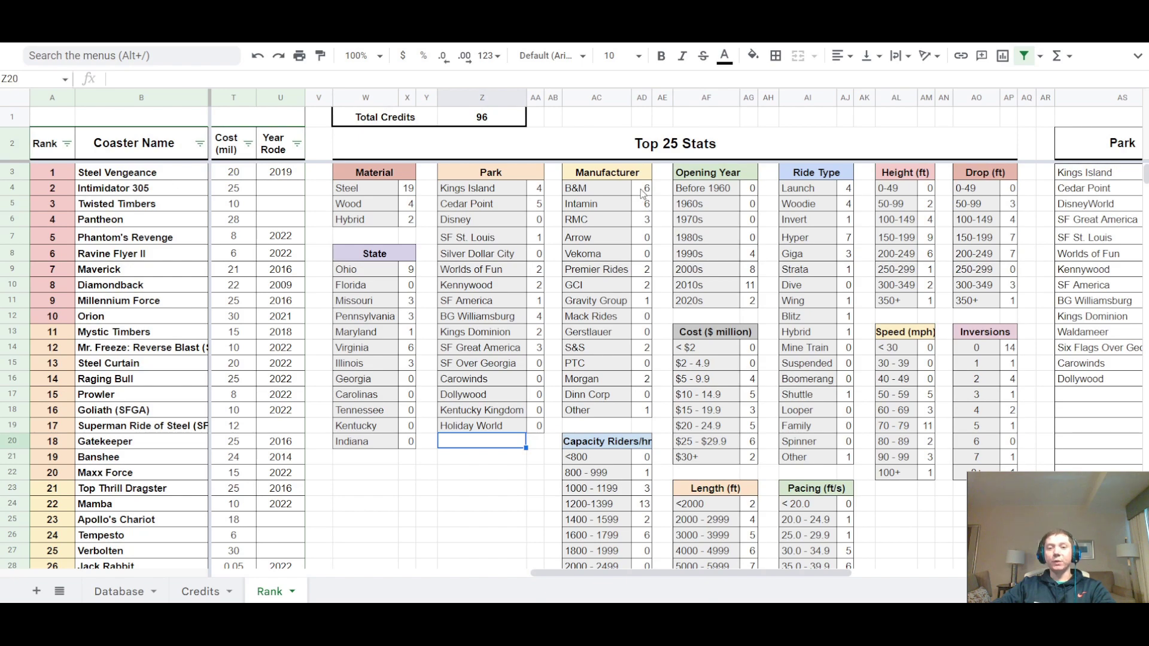
Step: Review the coaster counts in the Top 25 Manufacturer table, from B&M downward, including the RMC count
drag(644, 190, 643, 308)
click(665, 240)
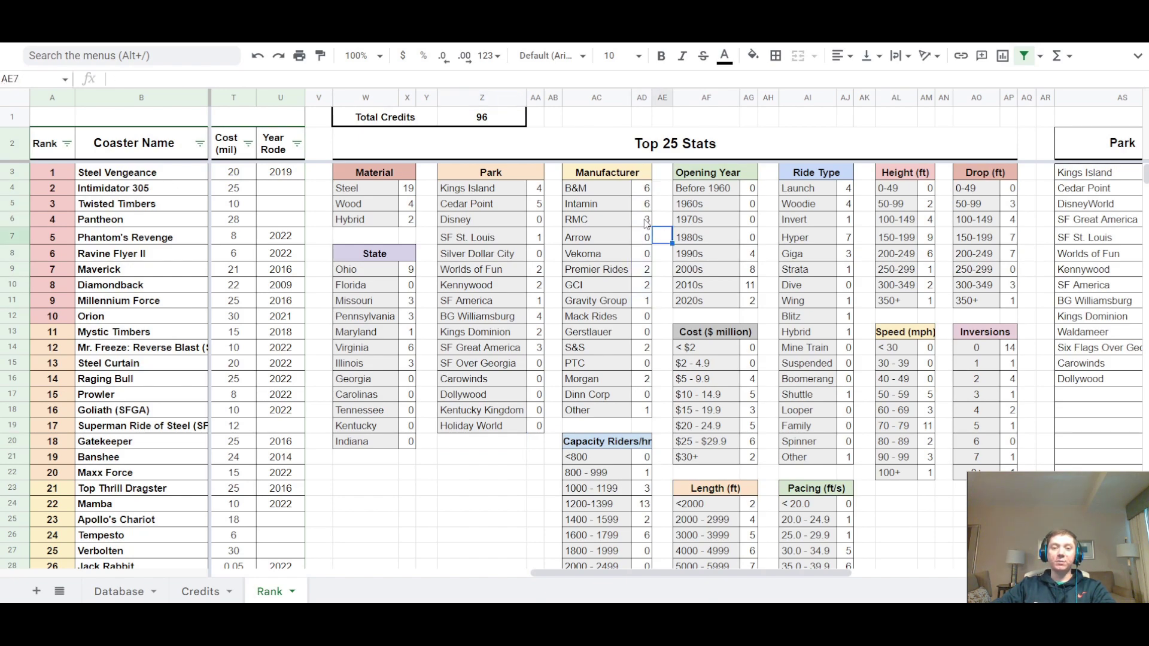
click(646, 222)
click(657, 220)
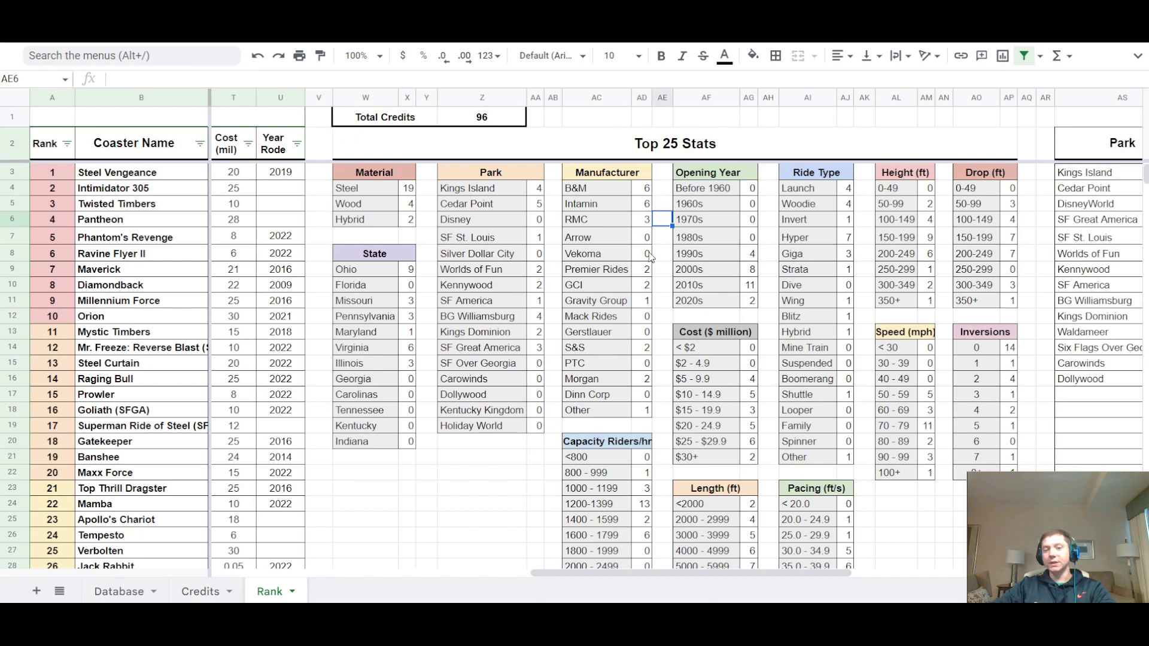
Step: Examine the Top 25 Opening Year and Ride Type counts, including the formula for Invert coasters
scroll(649, 256, right, 1)
click(801, 188)
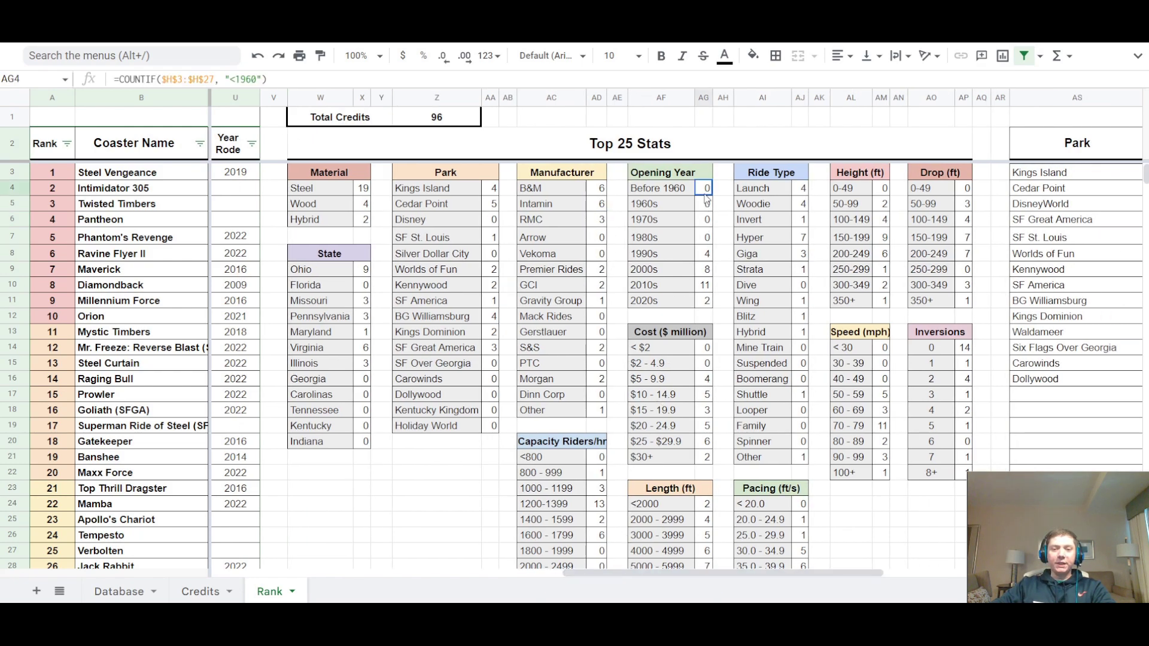
click(801, 285)
drag(802, 188, 806, 459)
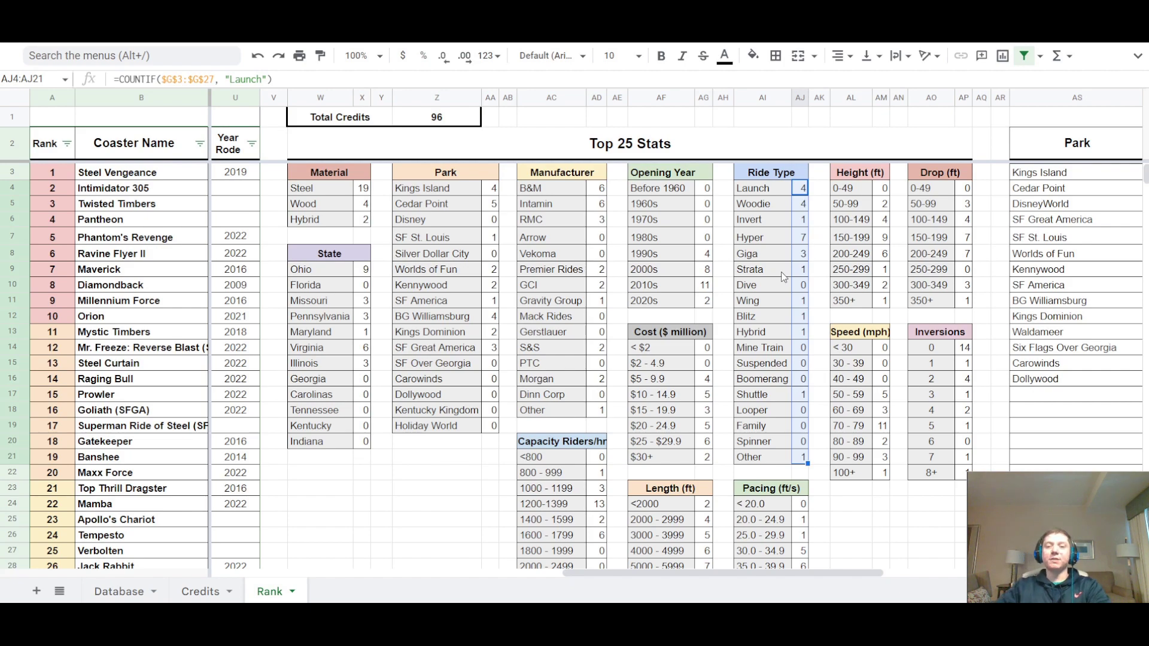
click(803, 223)
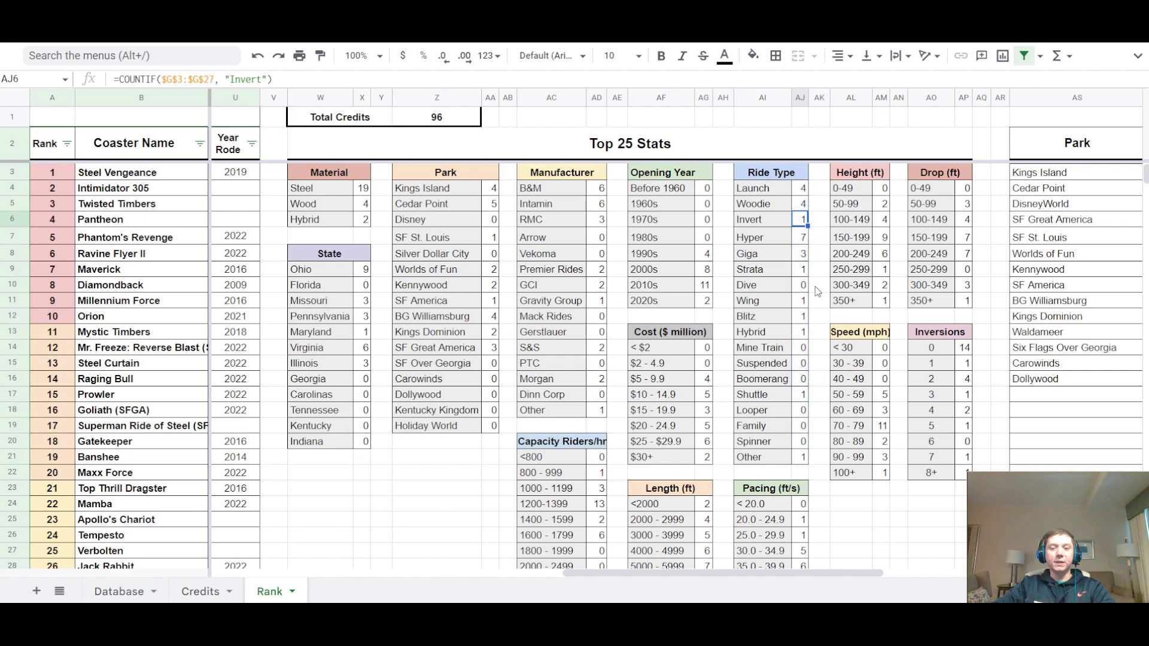
Step: Examine the range-counting formulas in the Top 25 Cost table, including the $5 - $9.9 and $20 - $24.9 million ranges
drag(706, 348, 708, 378)
click(708, 379)
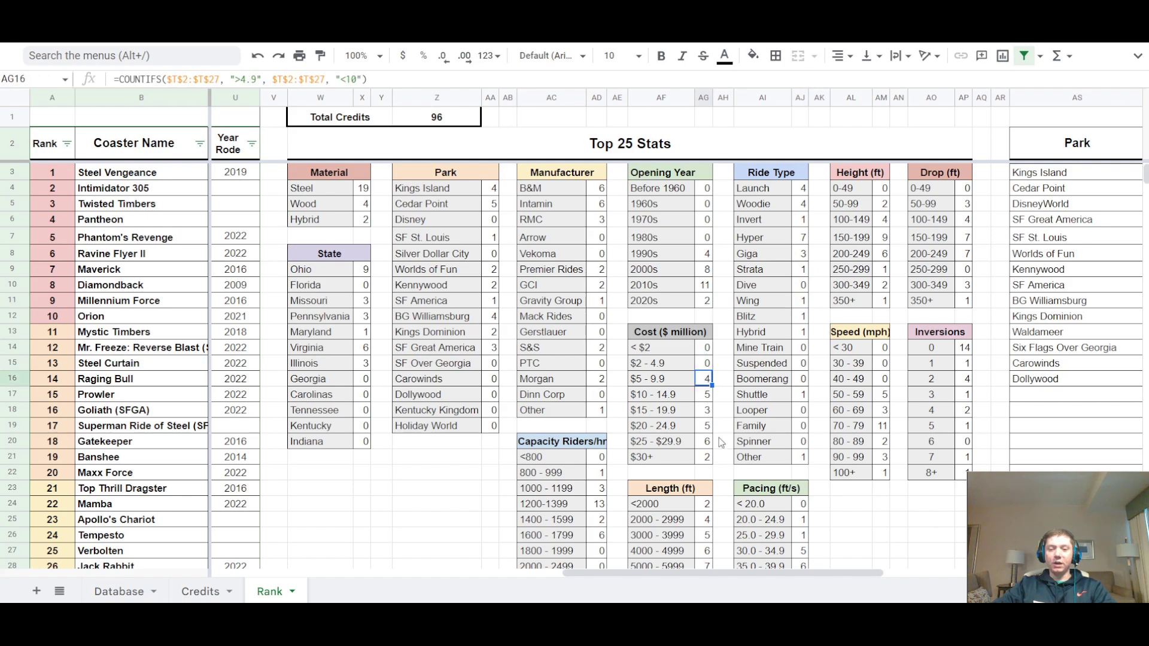
drag(707, 427, 707, 443)
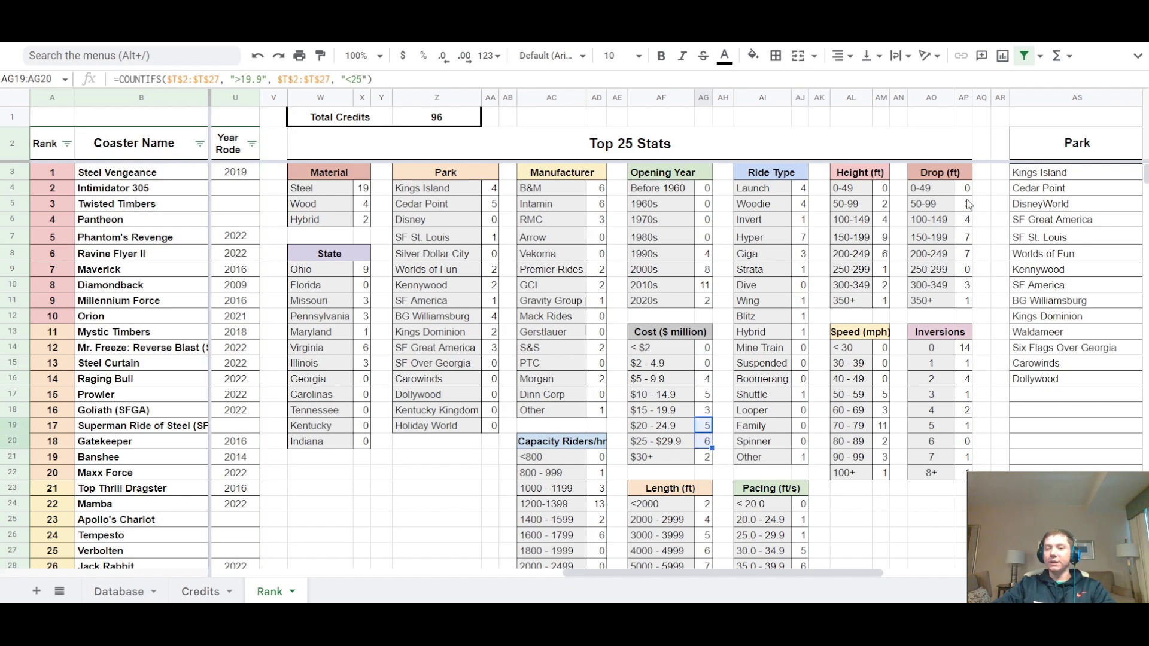
Step: Review the Top 25 Drop counts and the Inversions formula that counts coasters with 0 inversions
drag(967, 202, 979, 234)
click(983, 241)
click(982, 282)
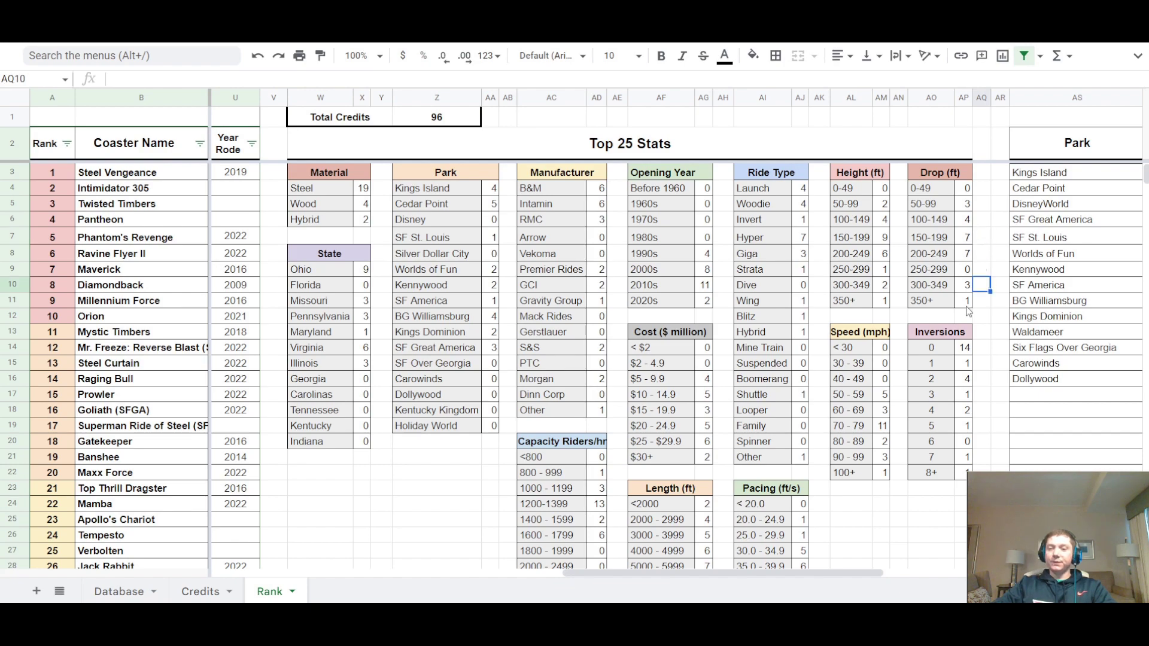
scroll(940, 338, down, 1)
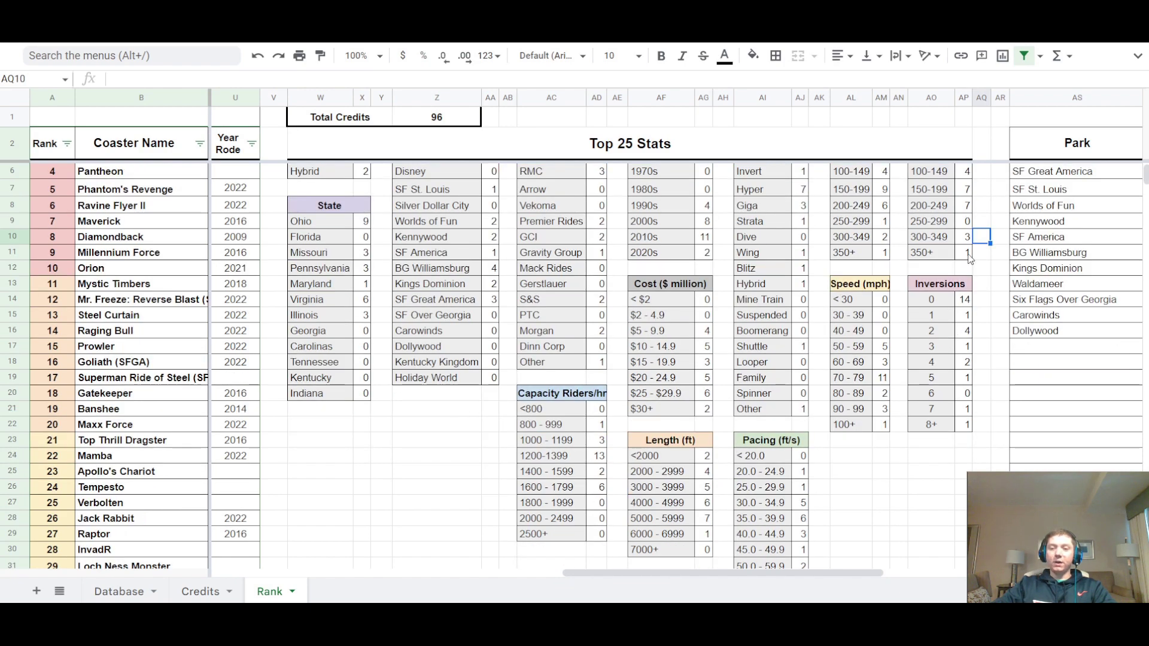
click(969, 303)
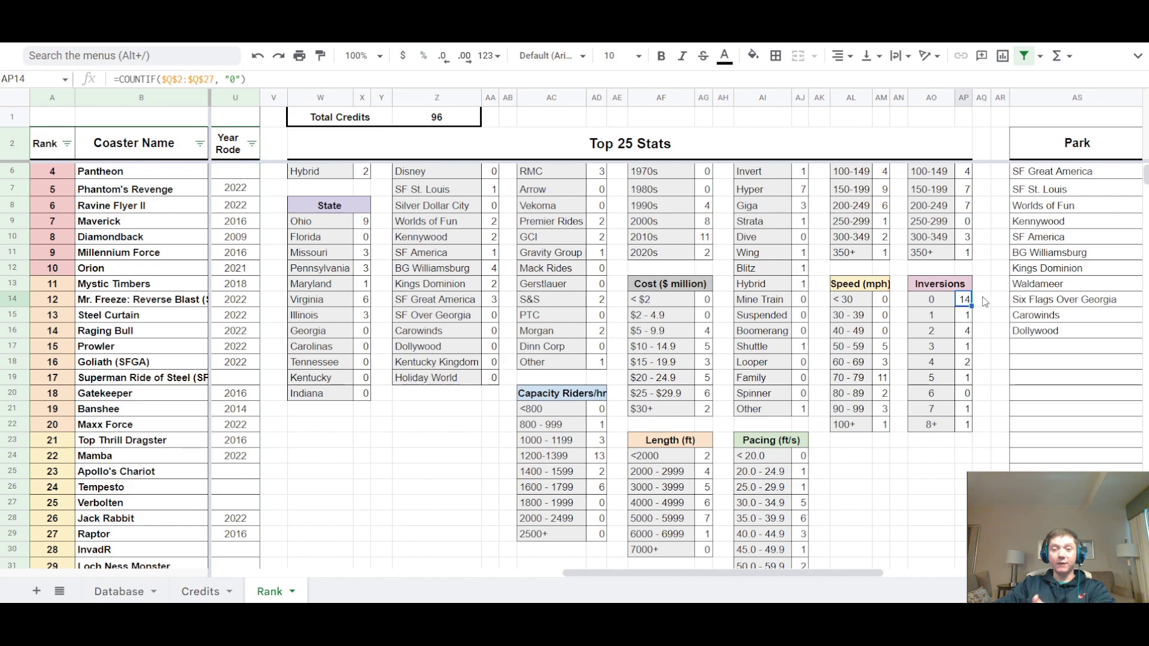
scroll(951, 328, down, 3)
scroll(919, 378, up, 2)
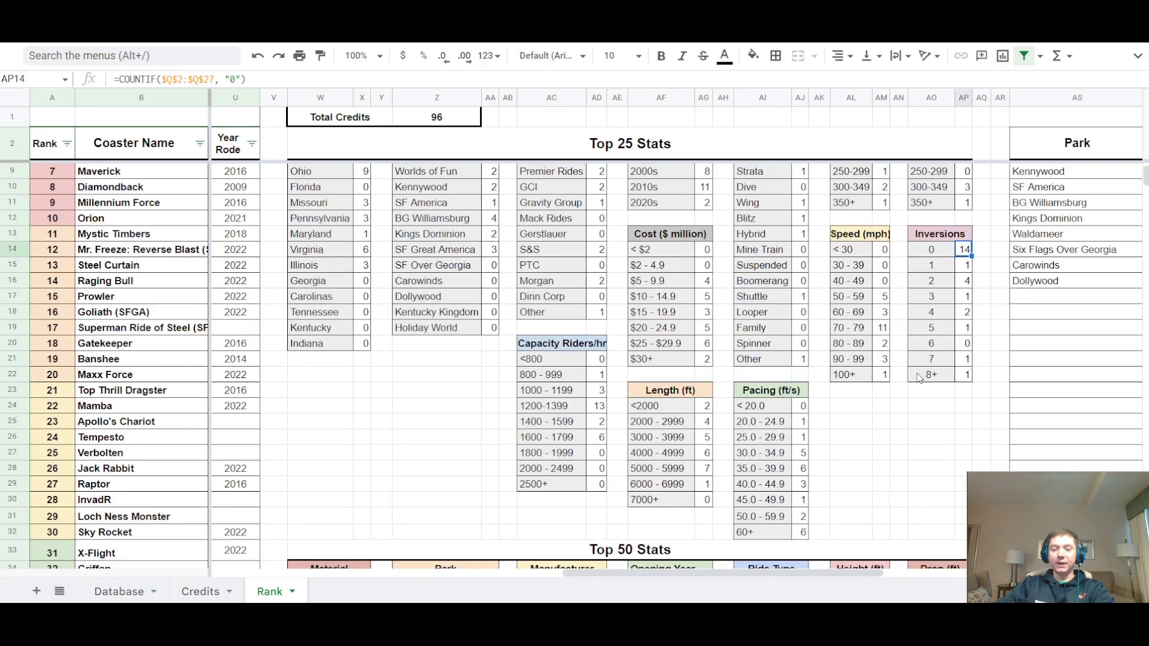
Step: Compare the Top 25 Pacing formulas for the ranges from 30.0 - 34.9 ft/s up to 60+
click(805, 533)
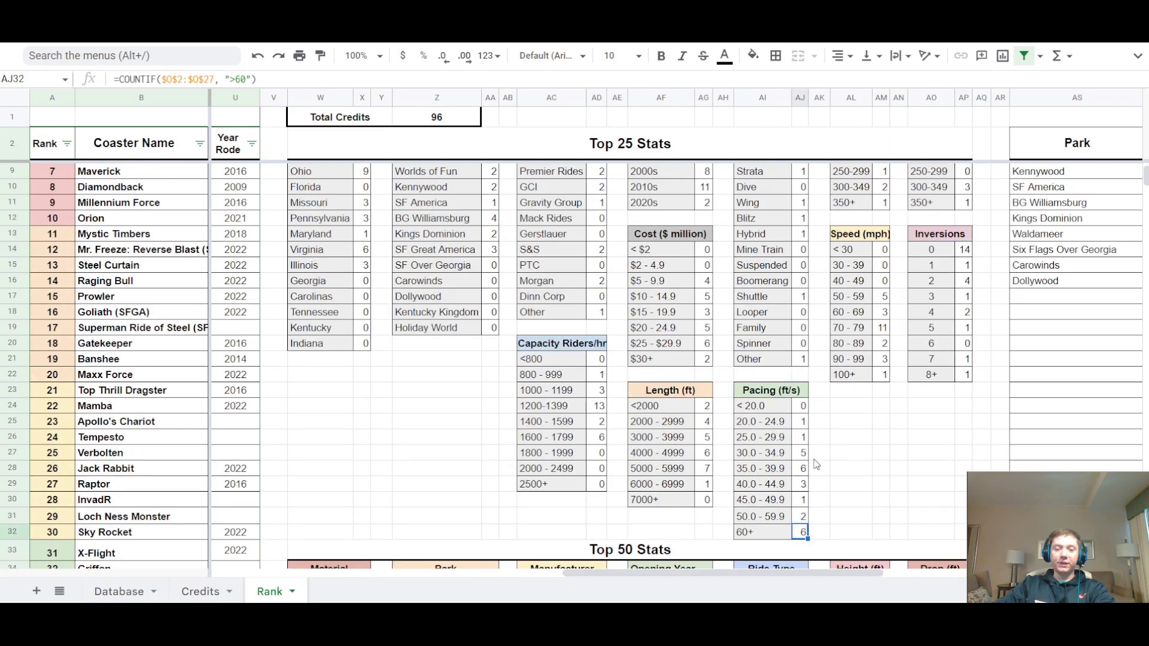
click(803, 453)
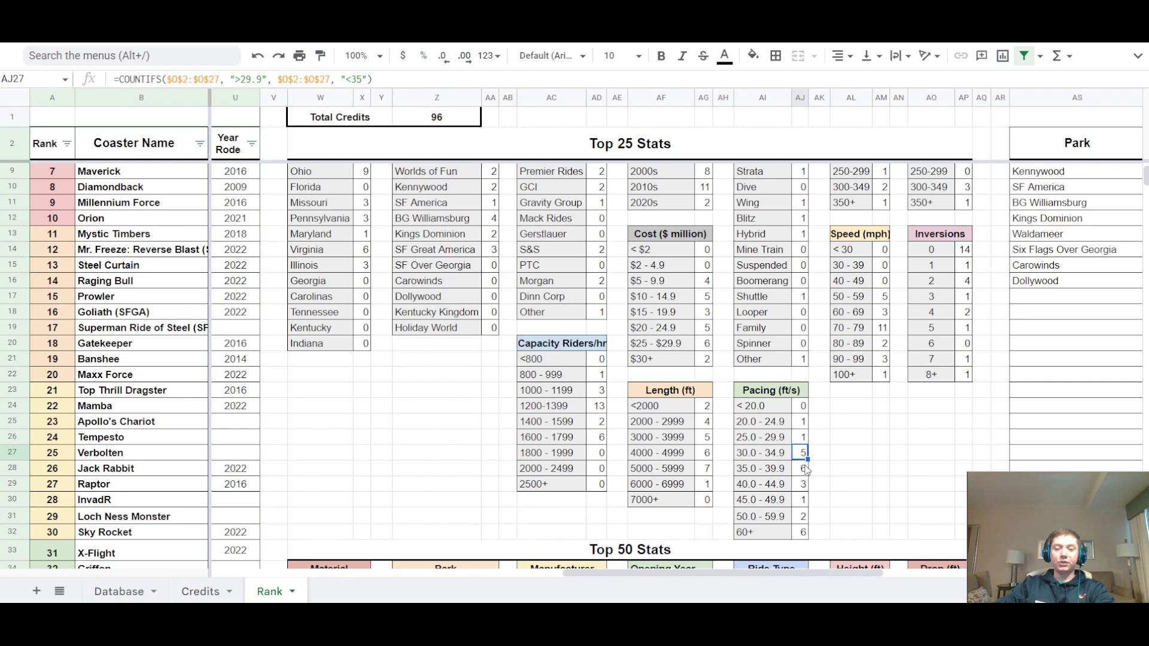
click(803, 469)
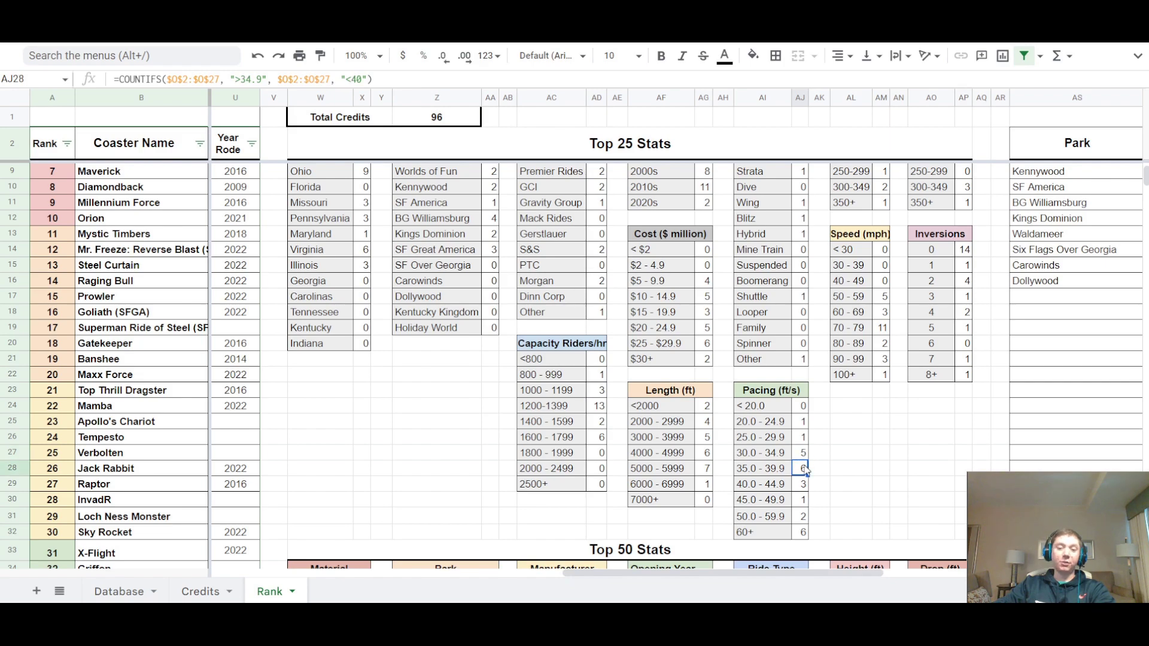
click(803, 517)
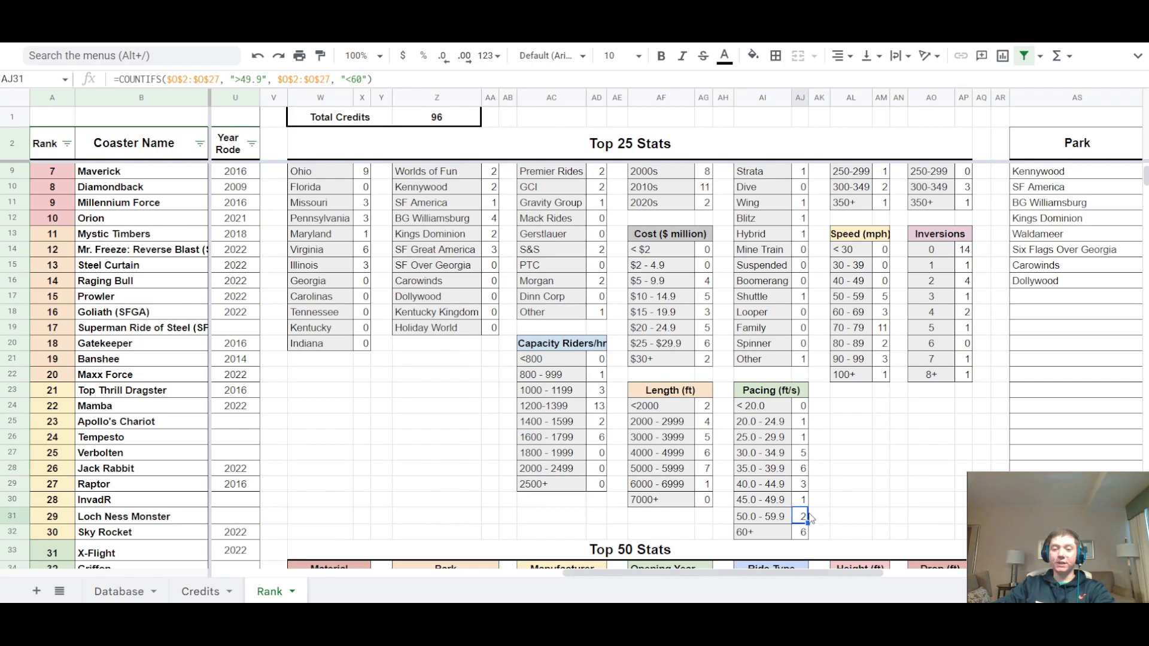
click(803, 501)
click(803, 518)
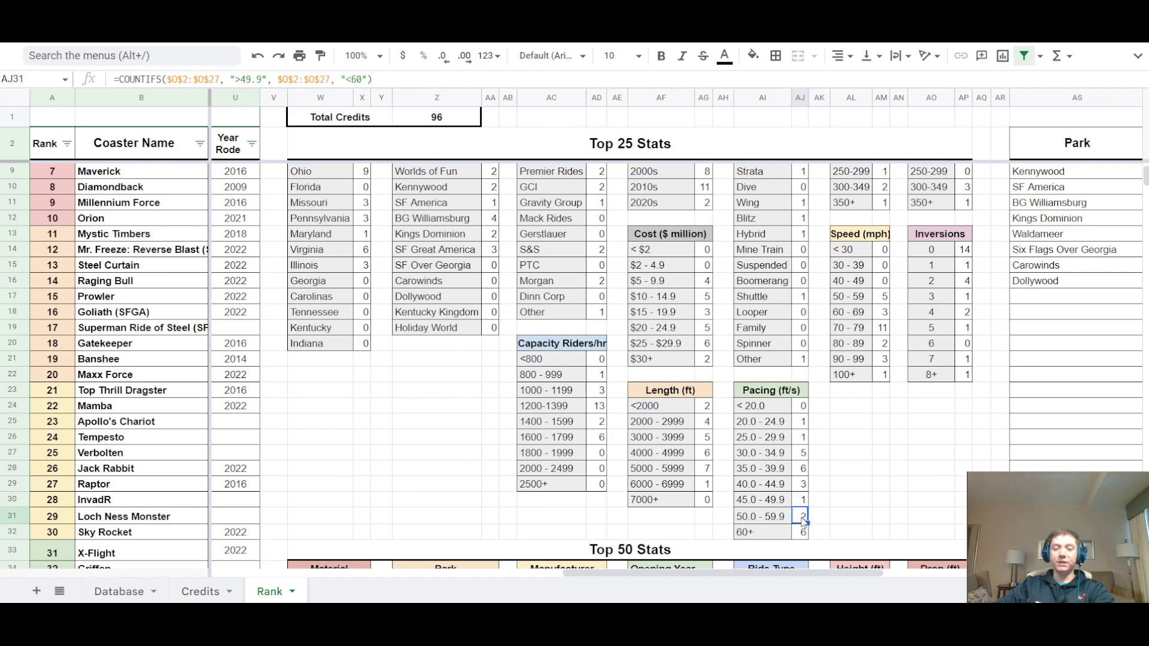
click(804, 530)
Step: Look over the Top 25 Stats block again and check the Length formula for the 2000 - 2999 ft range
scroll(807, 500, up, 2)
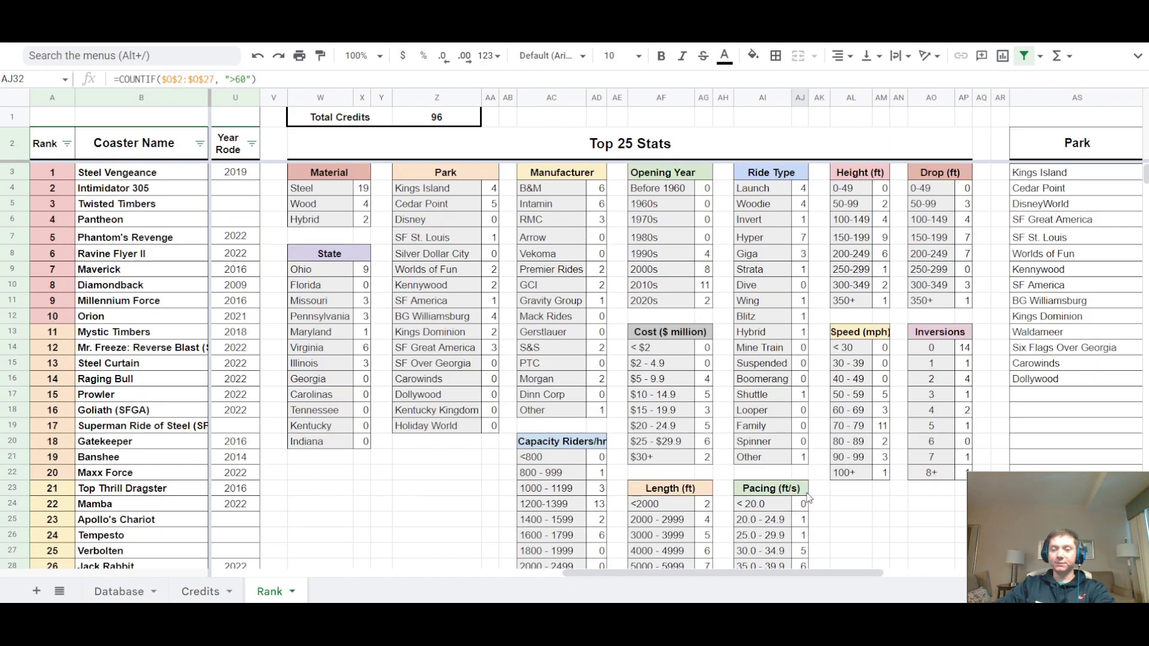
scroll(807, 500, down, 2)
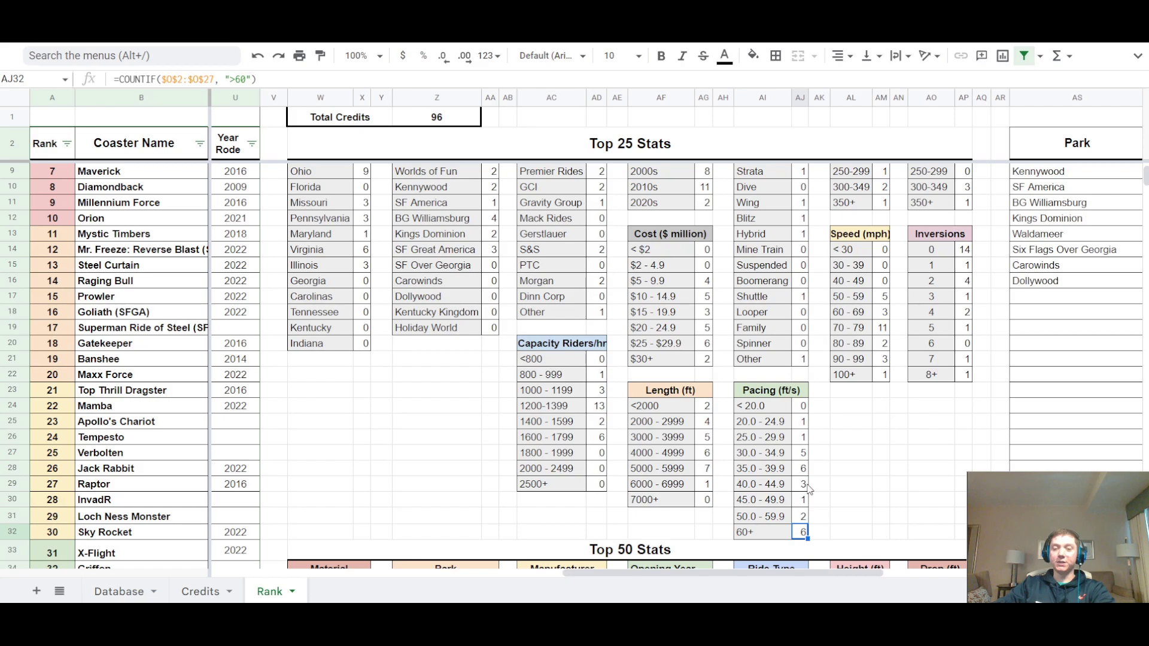
scroll(809, 490, up, 2)
scroll(808, 491, down, 2)
scroll(783, 496, up, 2)
scroll(784, 490, down, 3)
click(707, 359)
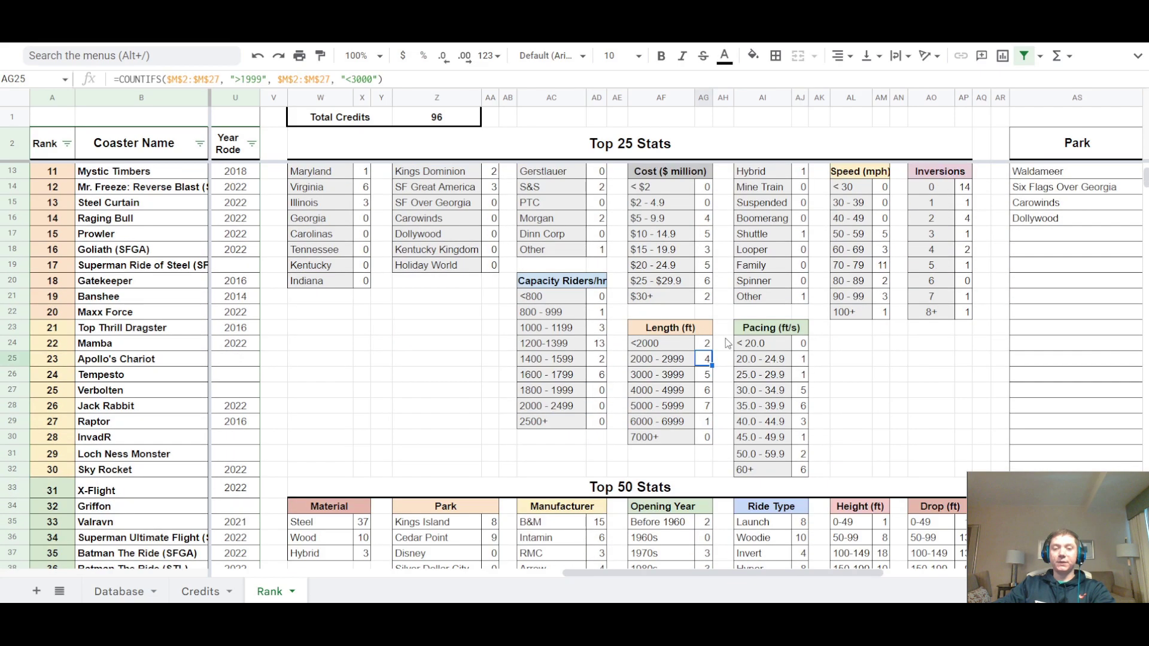
Step: Examine the Top 50 Stats tables, checking the Material formulas that count Steel, Wood and Hybrid coasters
scroll(736, 335, down, 5)
scroll(748, 317, up, 1)
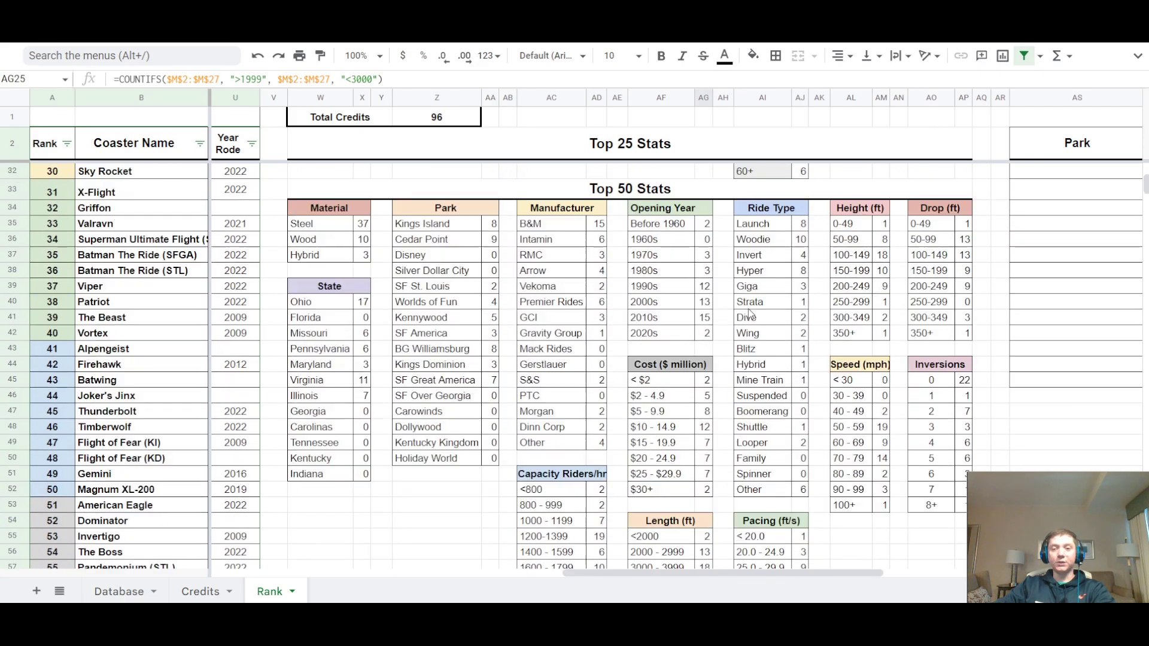
click(363, 226)
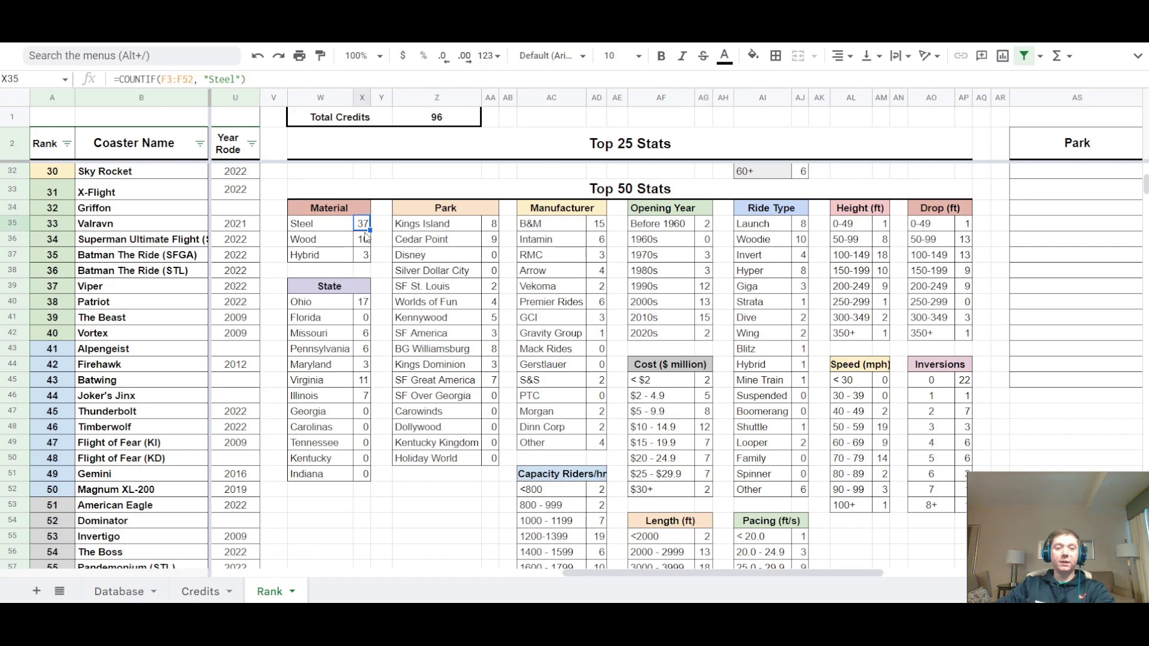
click(366, 239)
click(365, 225)
click(367, 238)
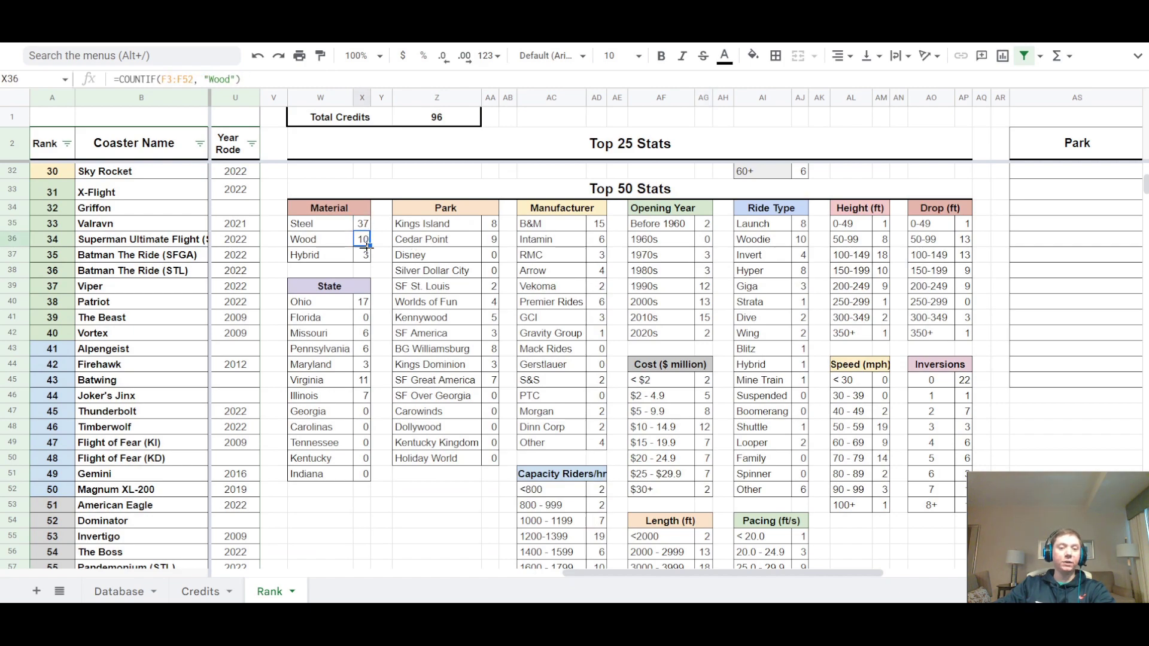
click(367, 256)
scroll(390, 307, down, 1)
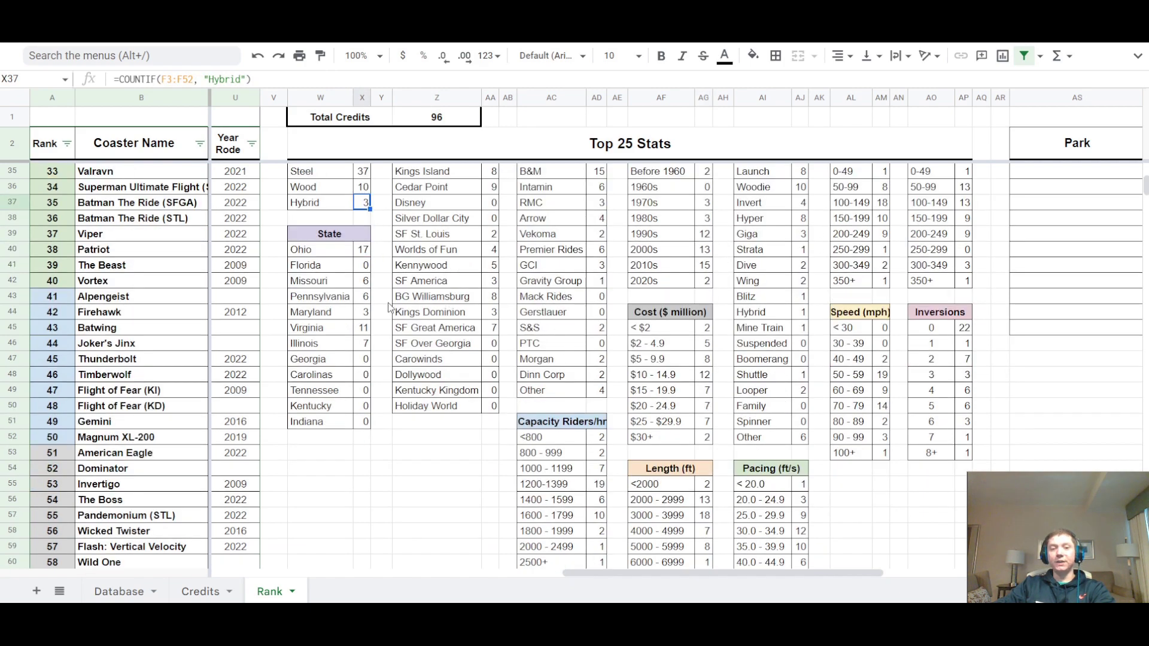
scroll(691, 344, up, 2)
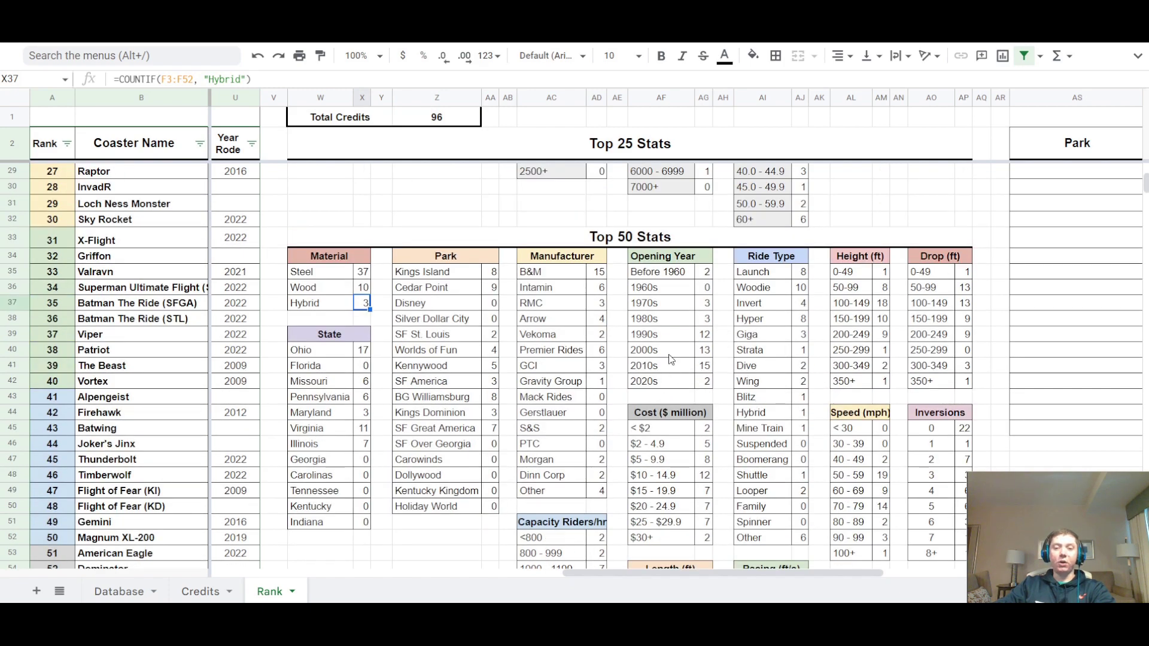
Step: Review the Top 50 Manufacturer counts, including the B&M and Arrow entries
click(596, 273)
click(617, 293)
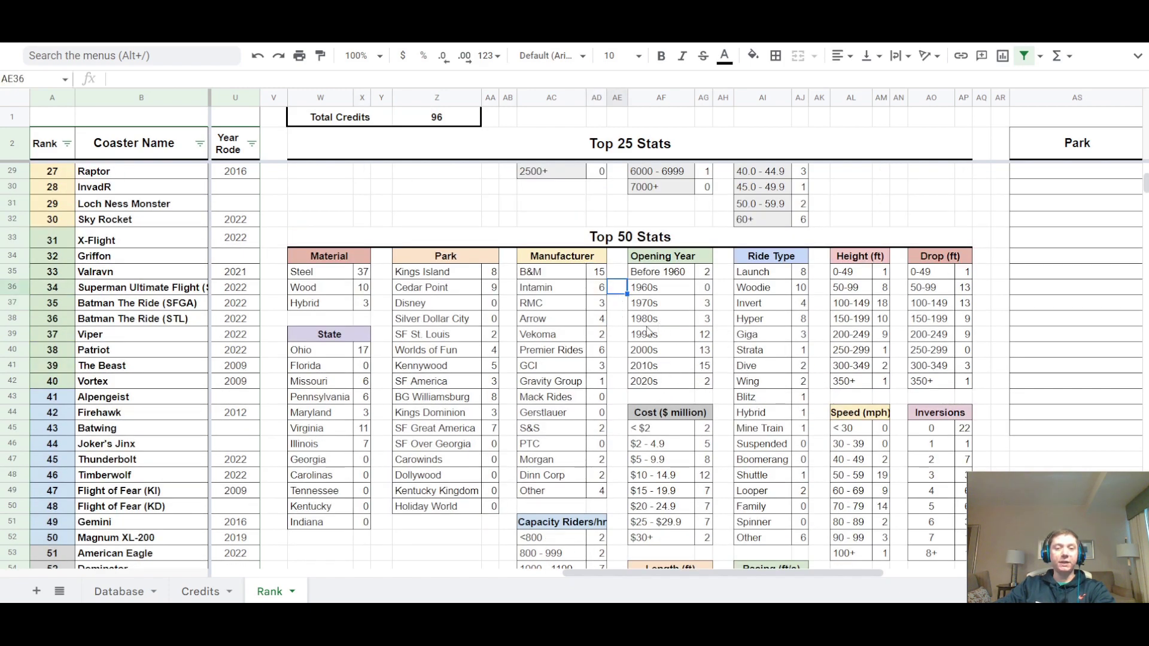
click(579, 321)
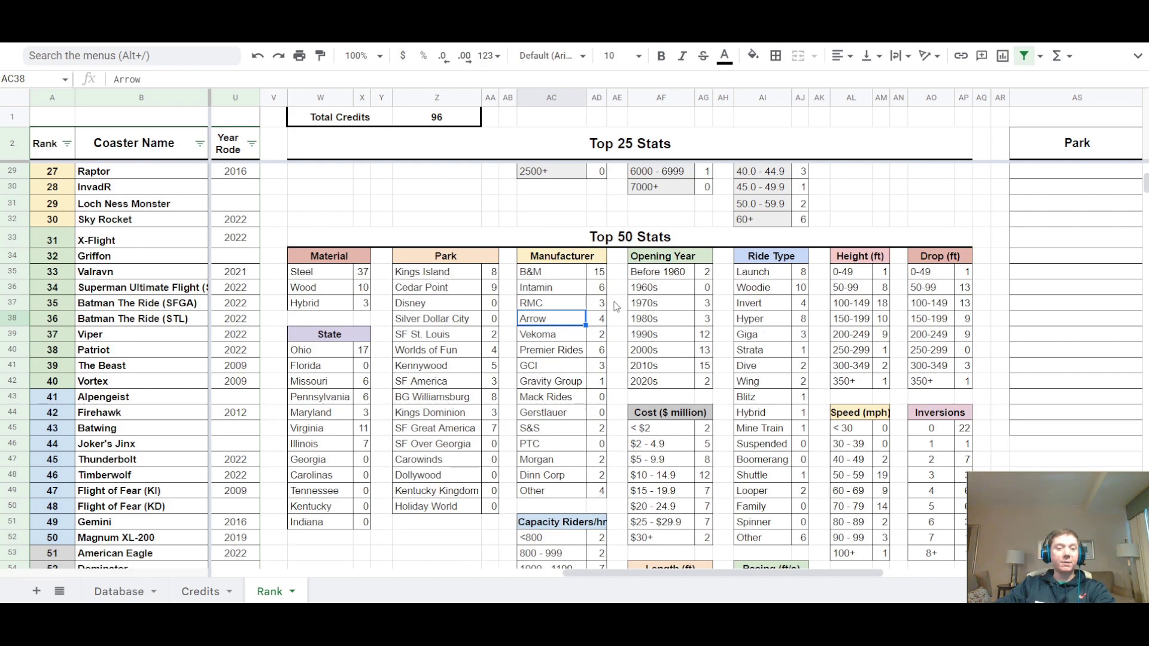
Step: Copy the Holiday World entry and its count into the empty row below it in the Top 50 Park table
scroll(616, 306, down, 1)
click(459, 464)
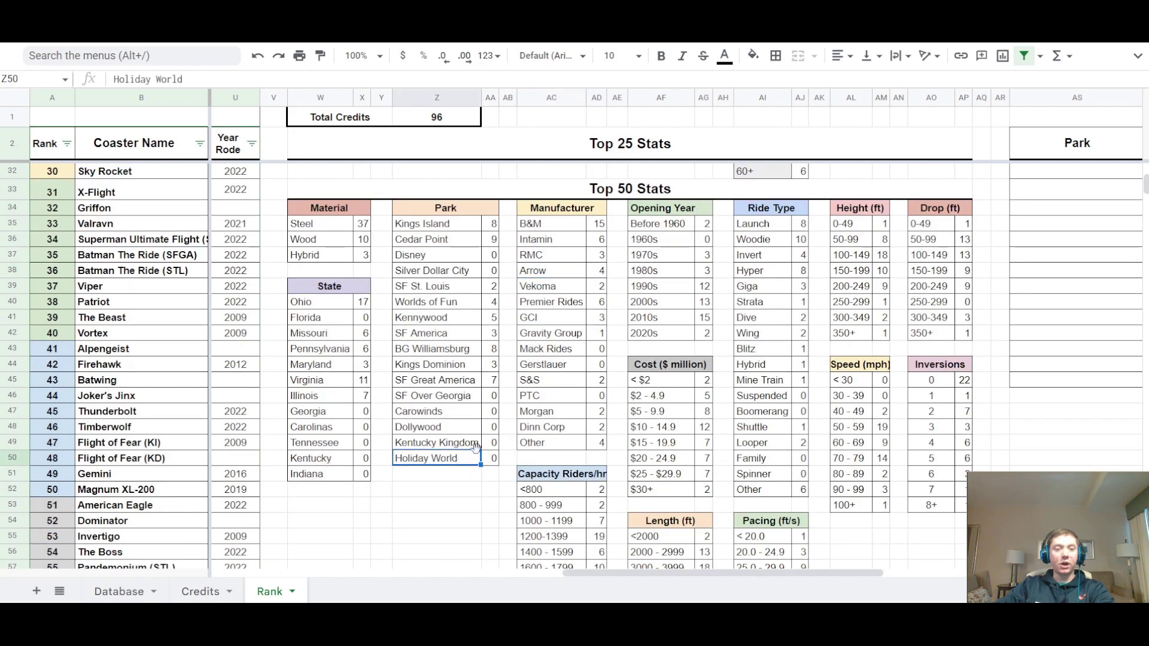
drag(473, 460, 494, 464)
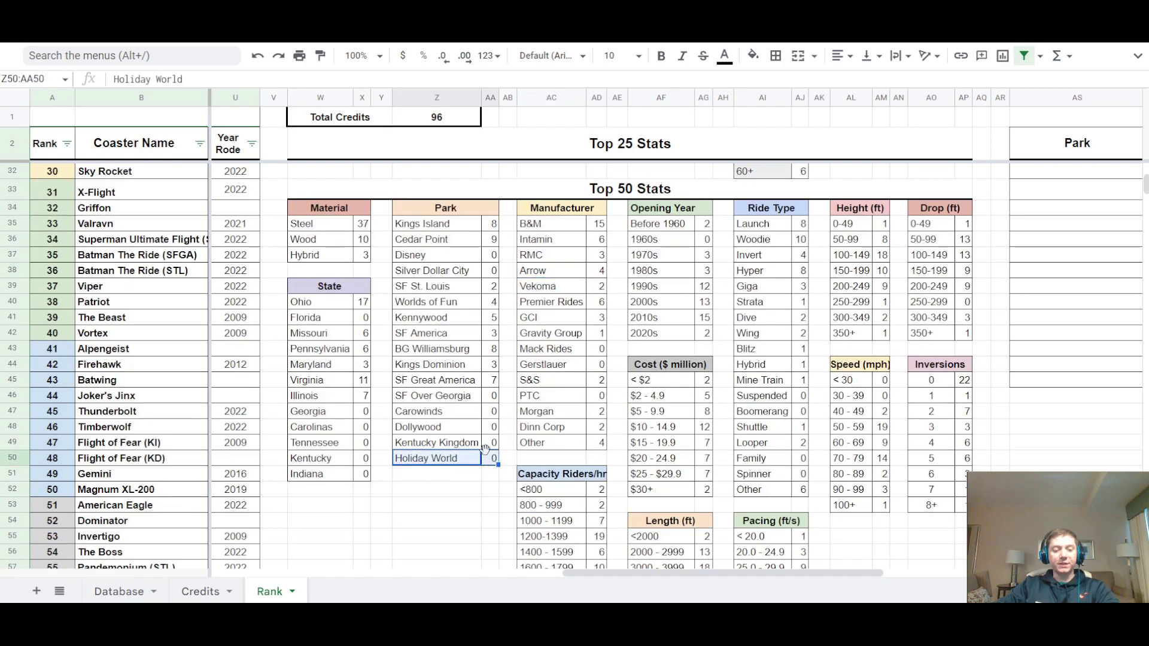
key(ctrl+c)
click(461, 479)
key(ctrl+v)
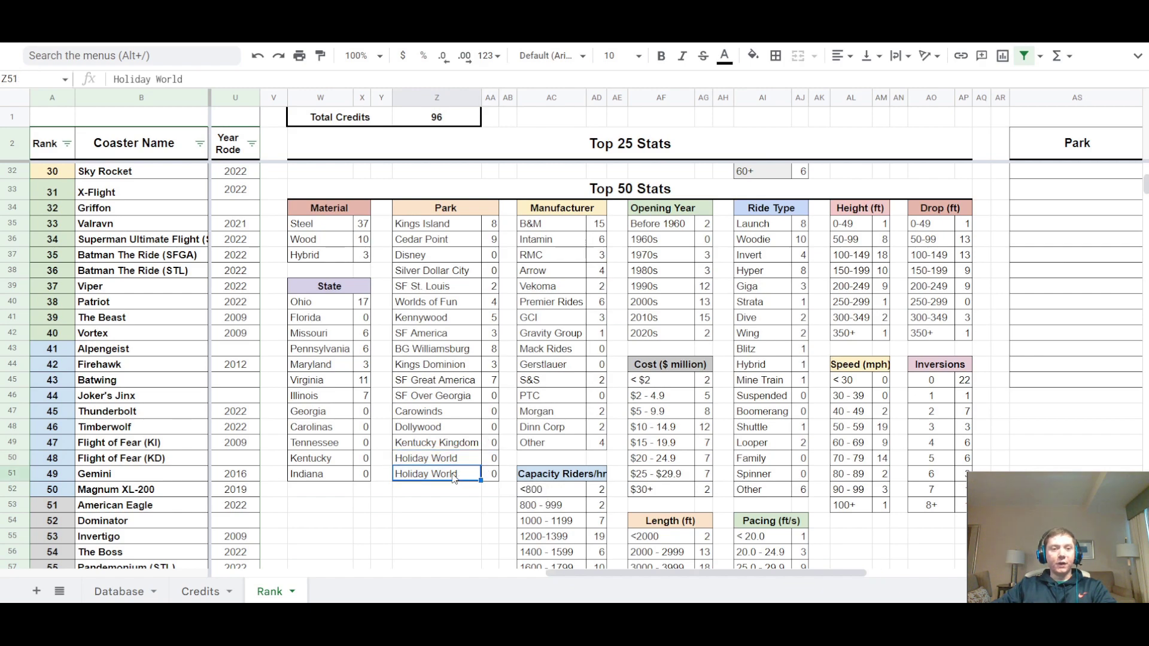
Step: Rename the duplicated Holiday World entry in the Top 50 Park table as HersheyPark
text(Her)
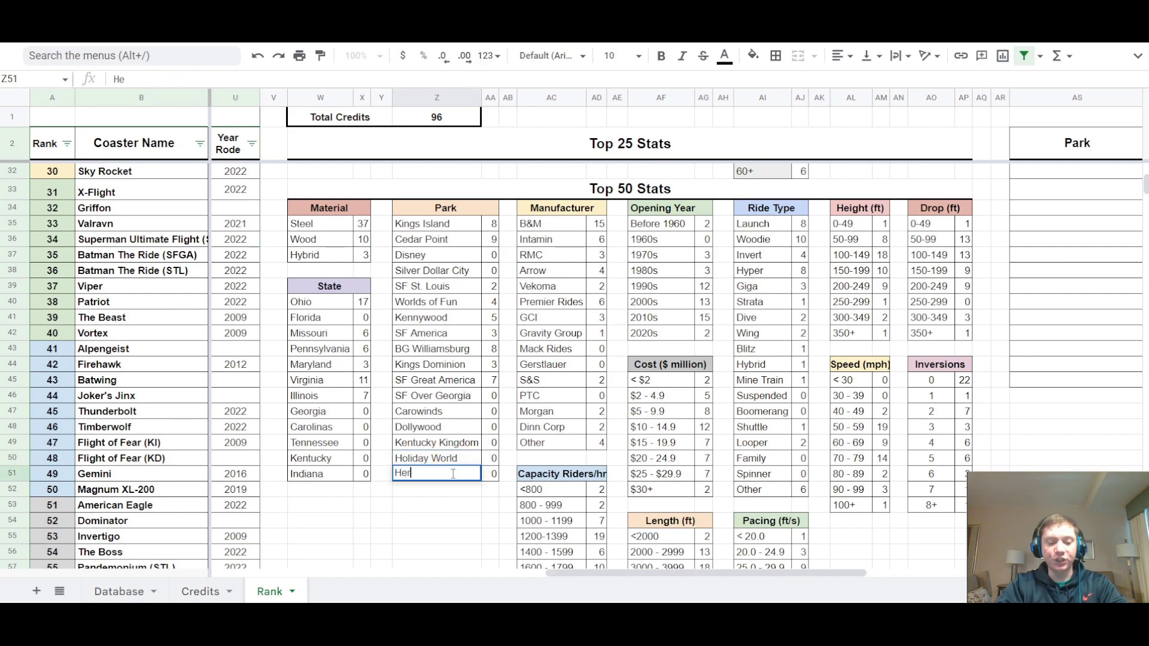
text(shey)
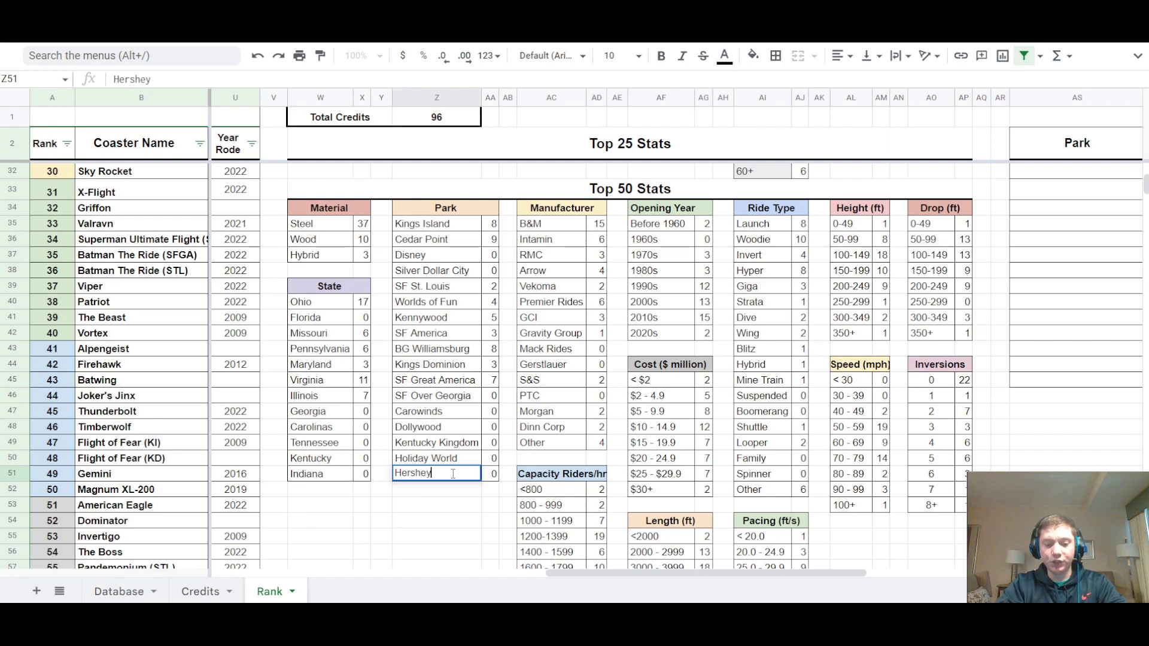
text(Park)
key(Tab)
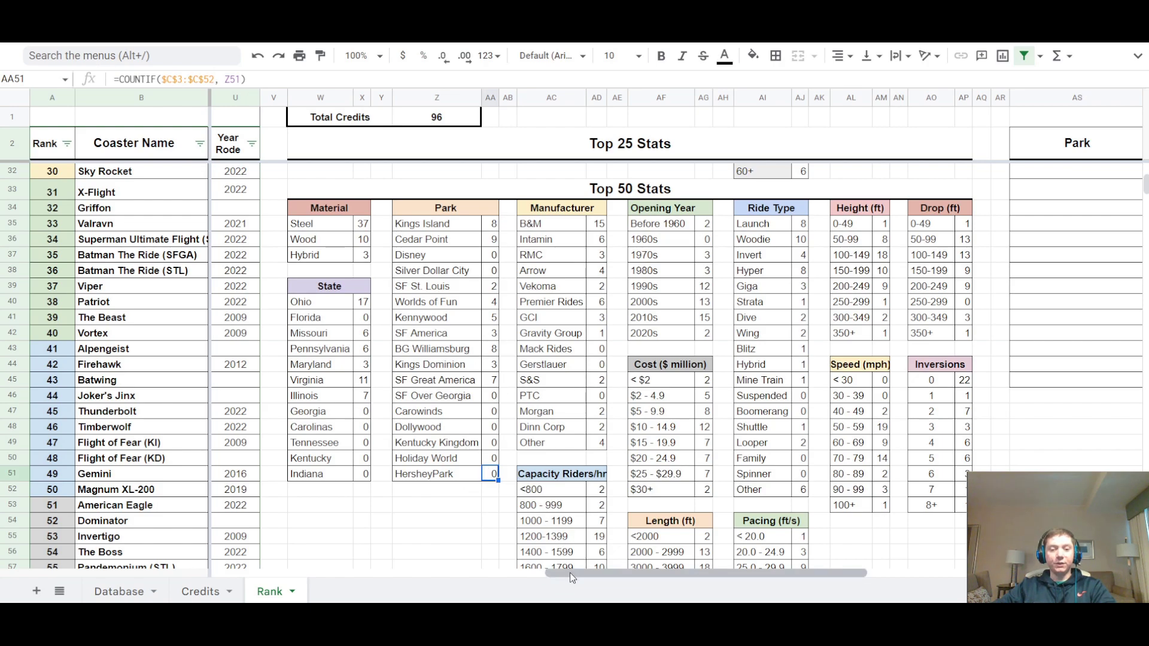
Step: Check the HersheyPark count formula in the Top 50 Park table against the Park column of the coaster ranking
drag(572, 577, 238, 578)
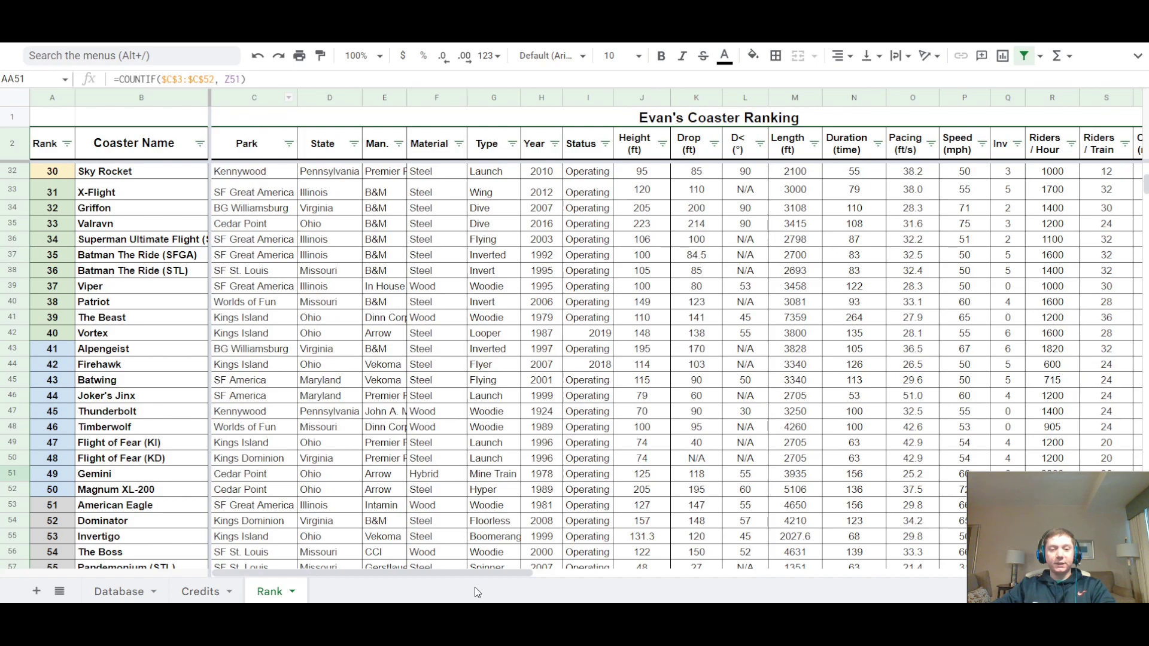
drag(469, 573, 825, 577)
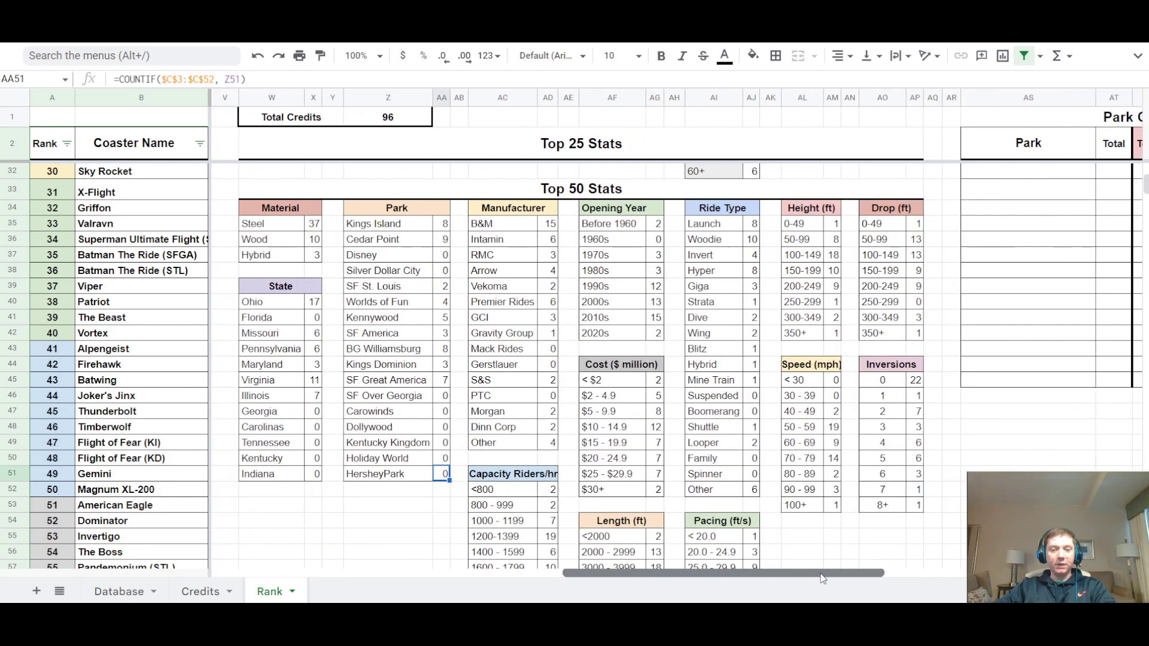
click(375, 477)
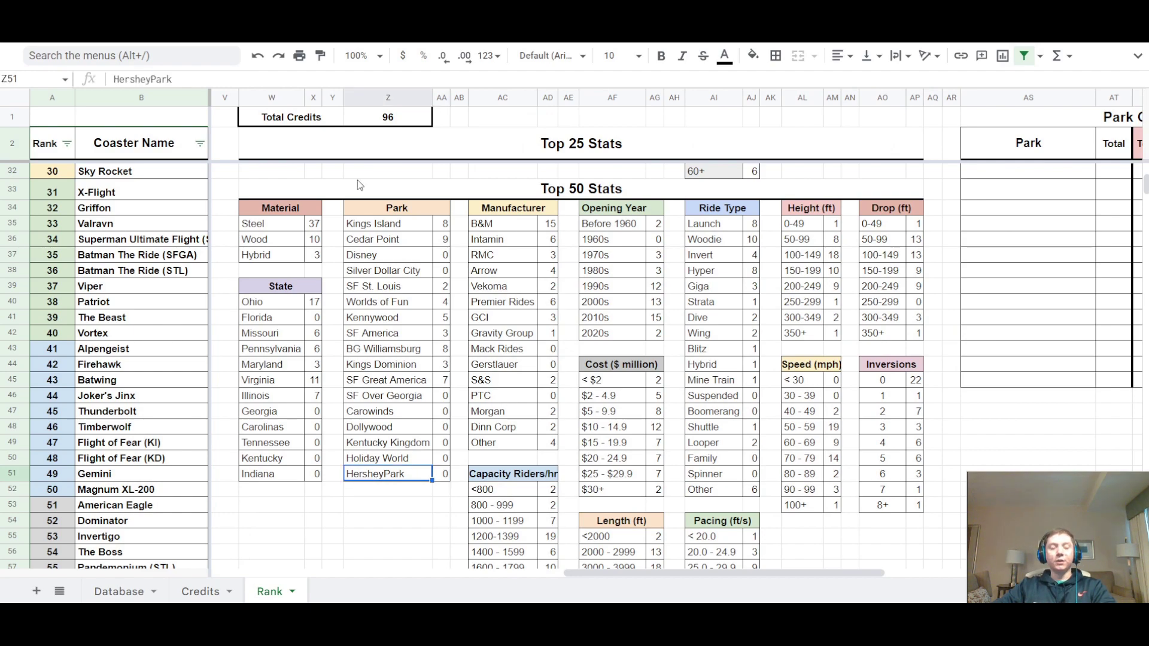
click(440, 473)
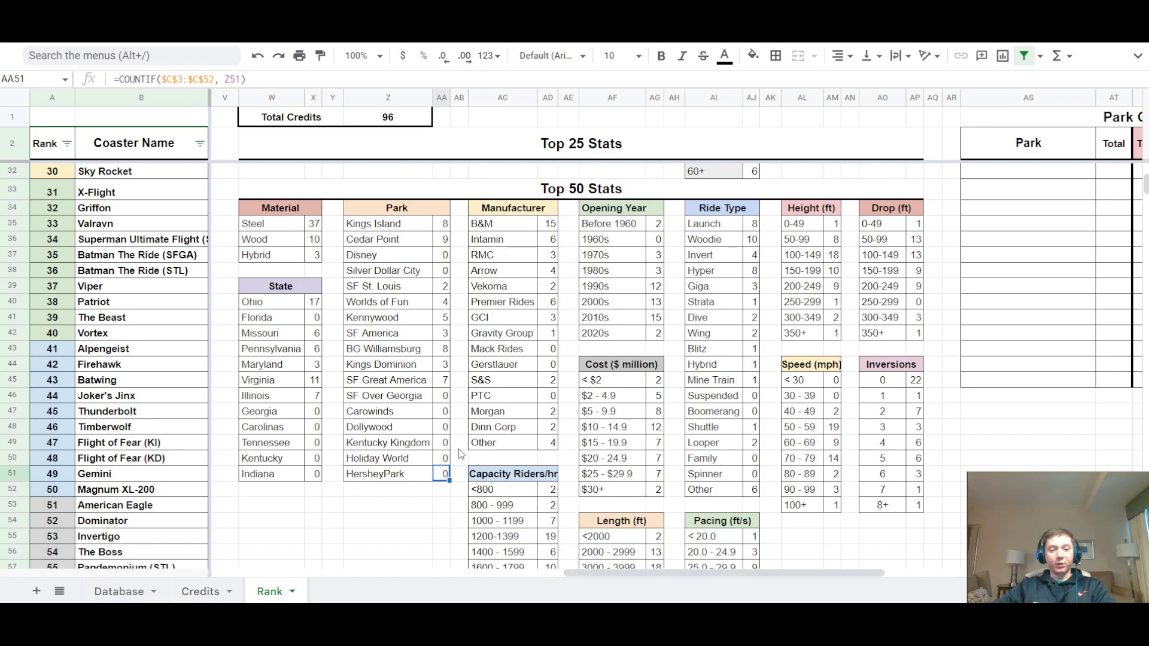
Step: Review the last rows of the Top 50 State and Opening Year tables, Indiana and 2020s
drag(277, 478, 313, 480)
scroll(502, 377, down, 1)
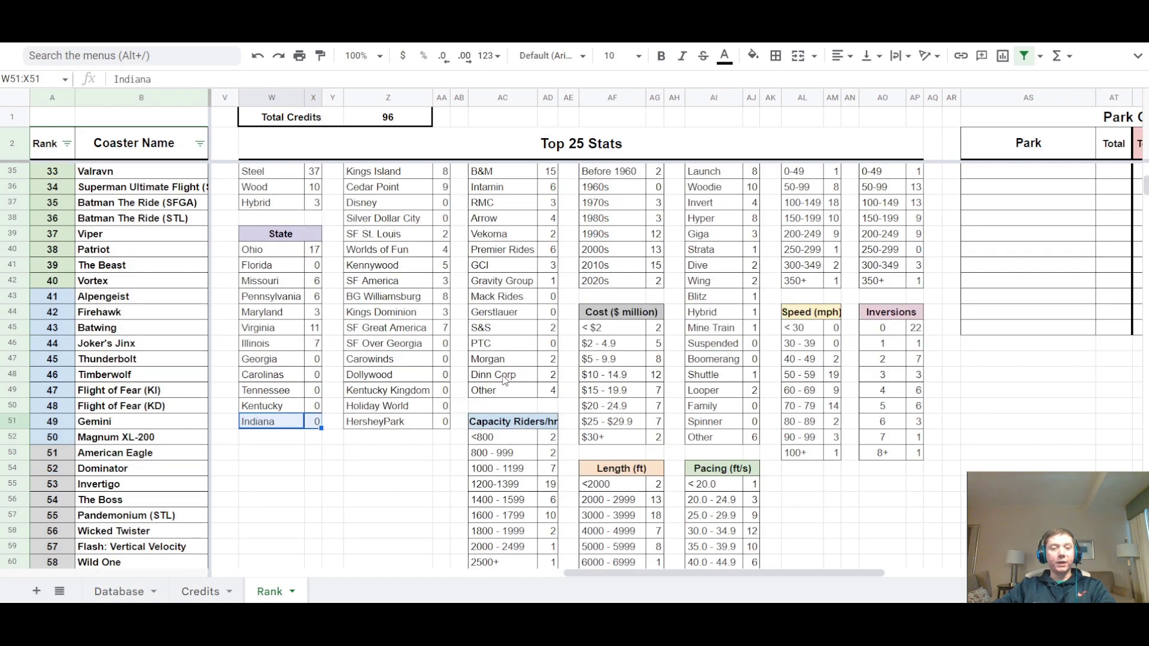
scroll(478, 374, up, 1)
scroll(538, 306, down, 1)
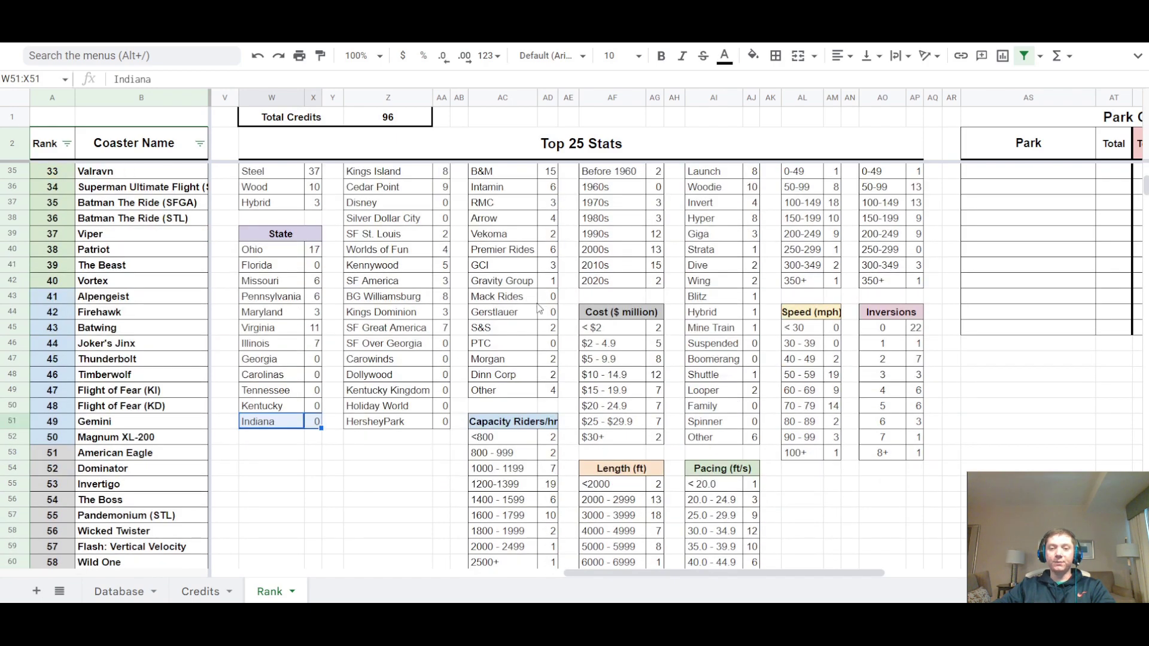
scroll(539, 308, up, 1)
click(639, 338)
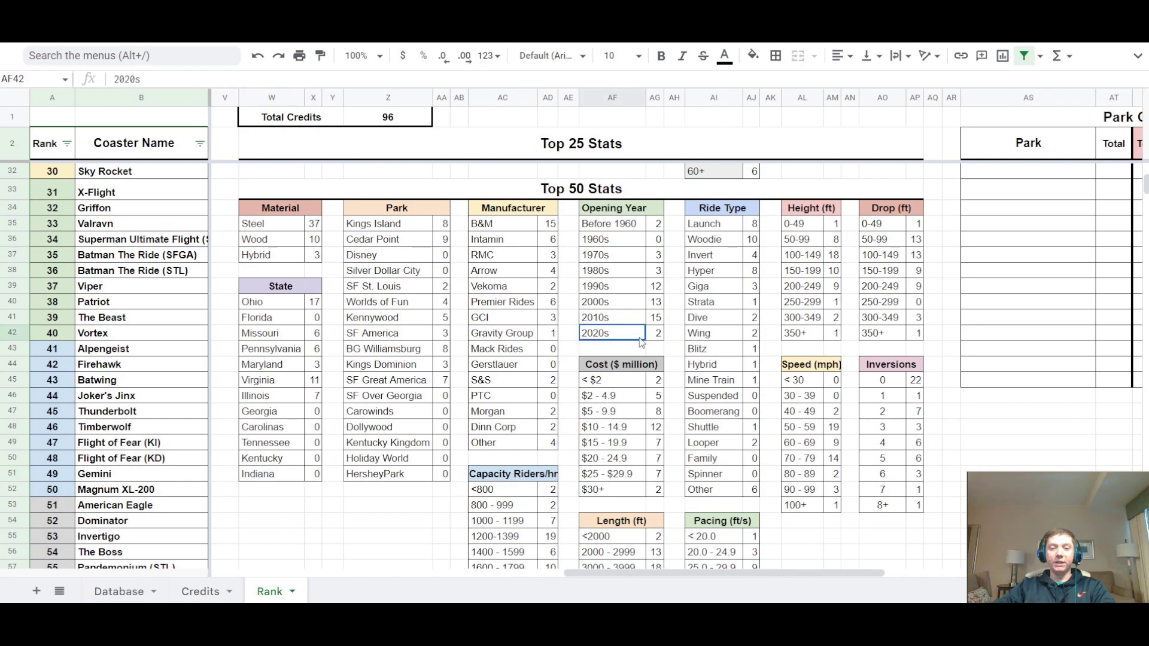
key(shift+Right)
Step: Look over the remaining Top 50 tables and check the count formulas for Vekoma and the 1970s
scroll(631, 318, down, 1)
scroll(620, 324, down, 1)
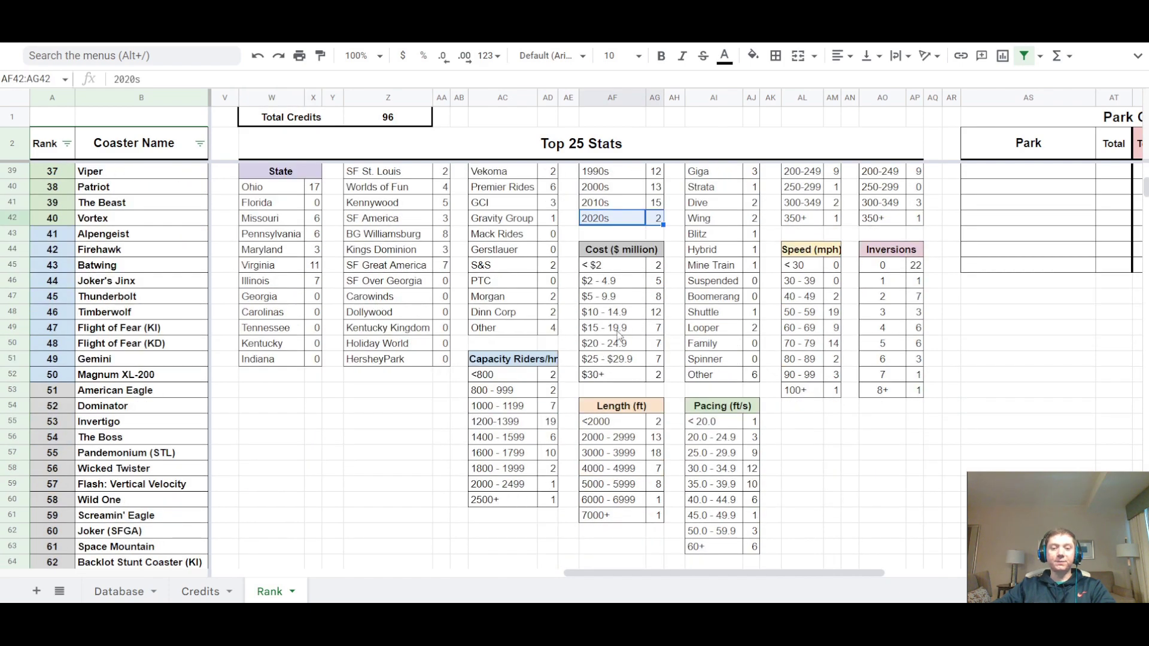
scroll(691, 397, down, 1)
scroll(700, 473, up, 2)
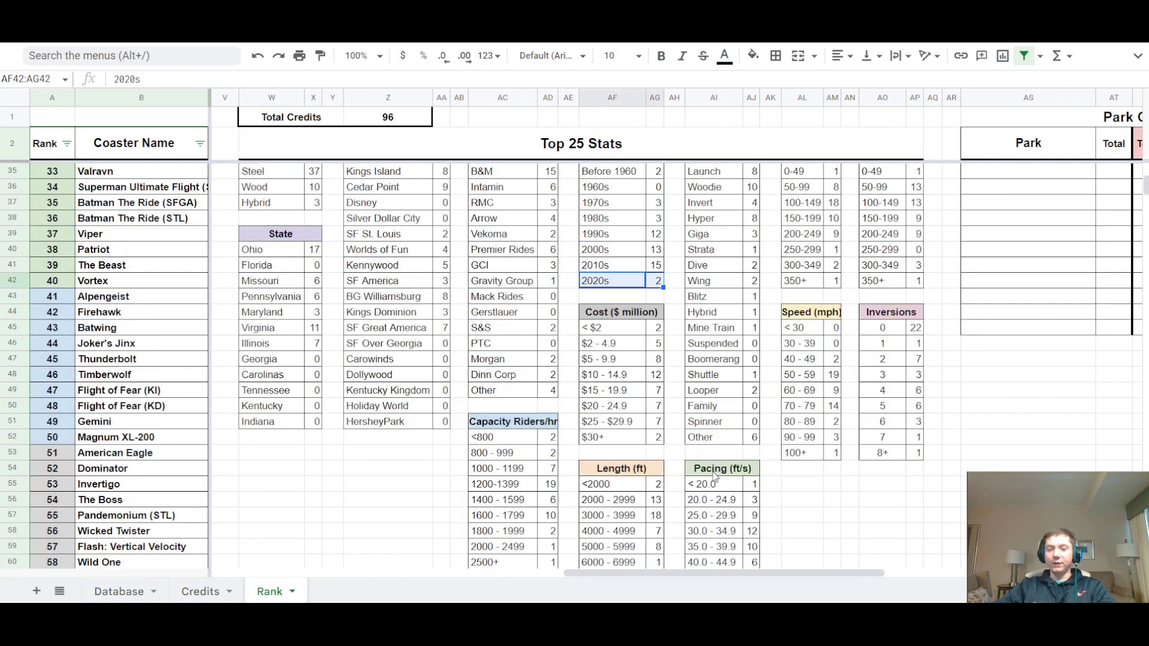
scroll(834, 442, up, 2)
scroll(609, 340, down, 1)
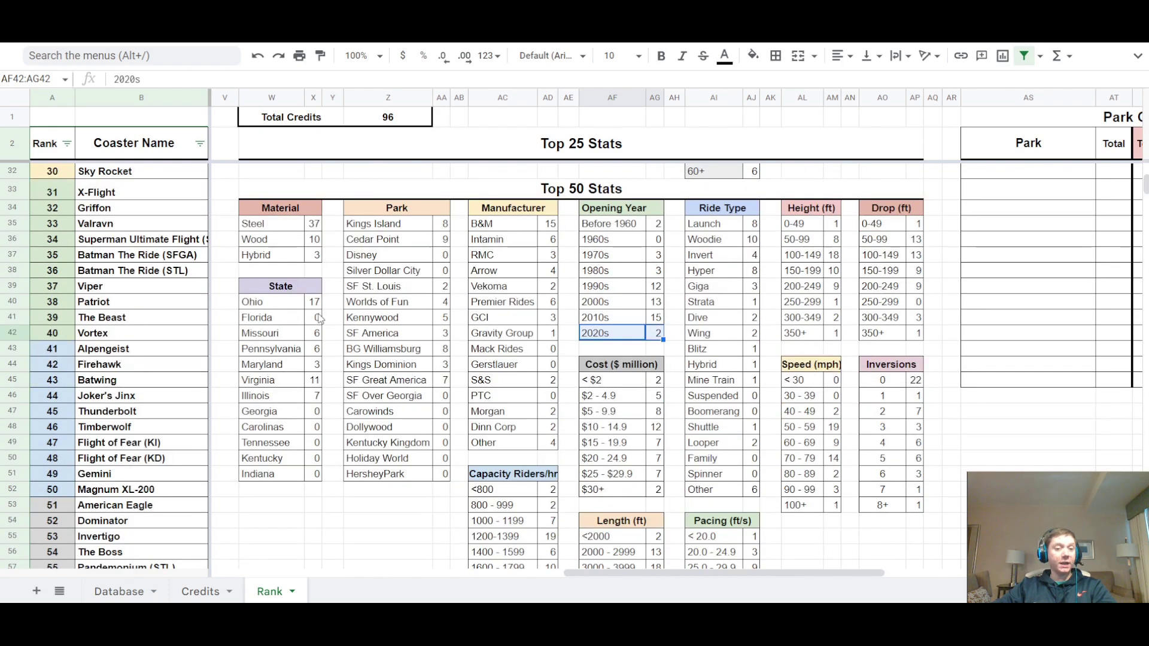
click(438, 317)
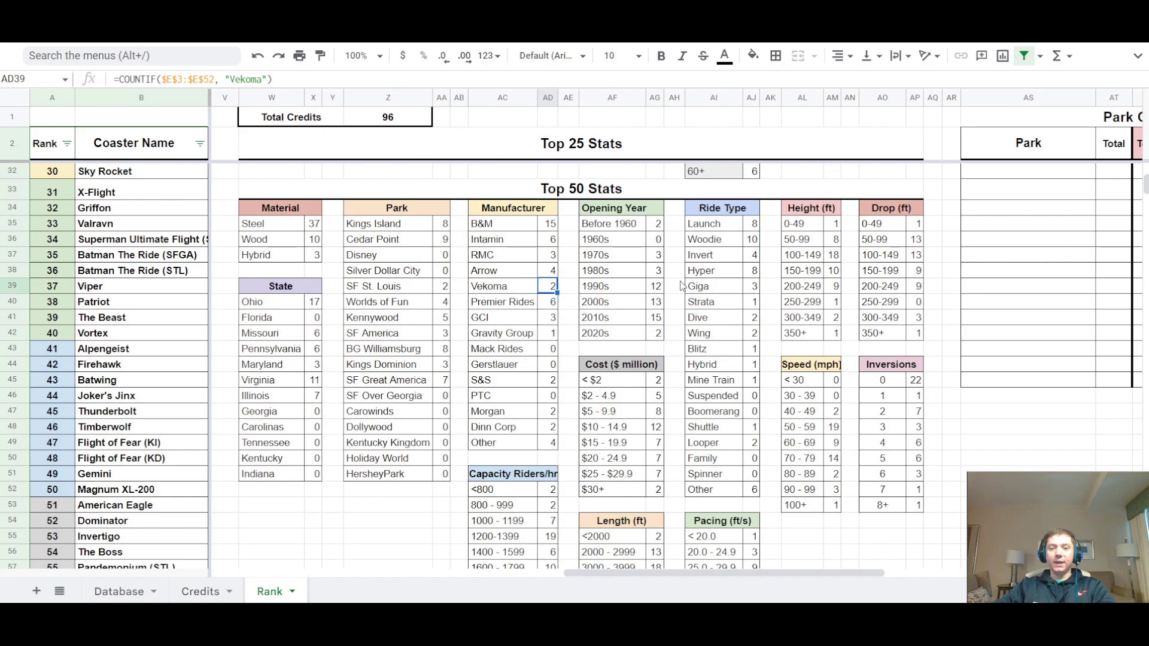
click(652, 259)
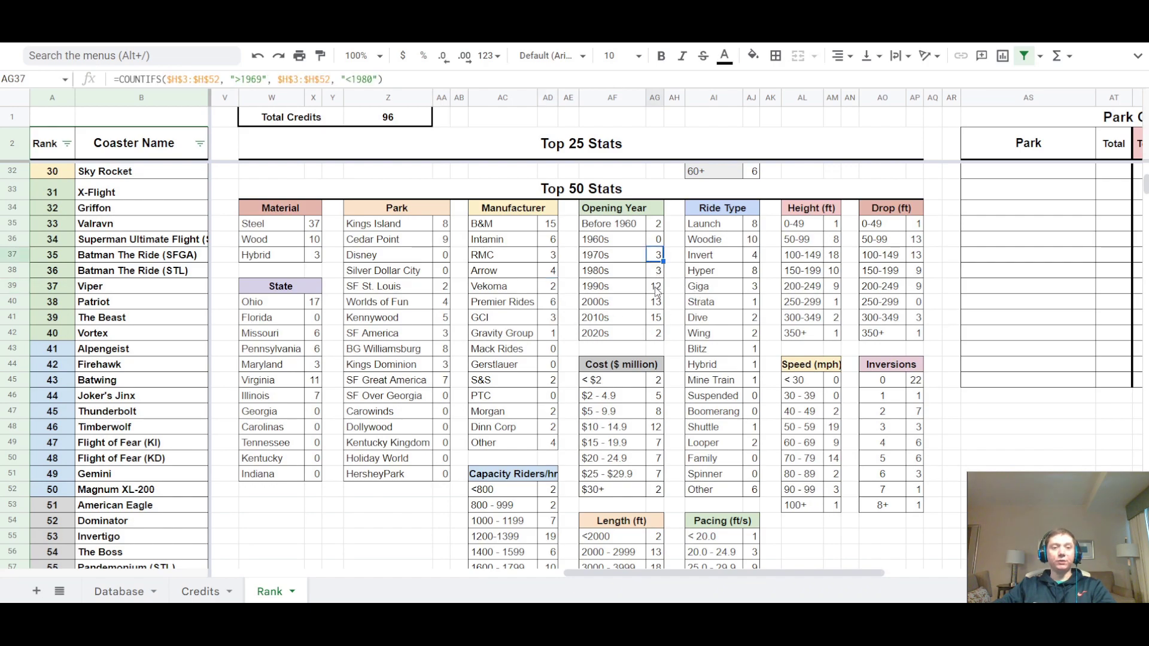
Step: Examine the All Stats tables, checking the Material formulas that count Steel and Hybrid coasters
scroll(609, 338, down, 7)
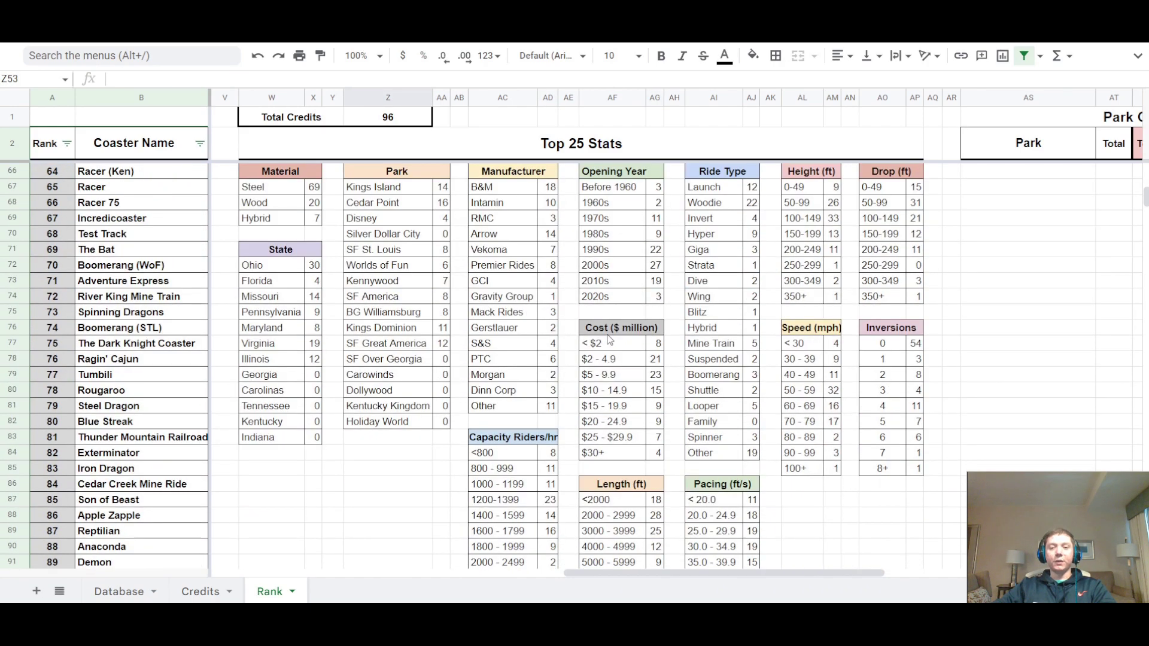
scroll(609, 338, up, 1)
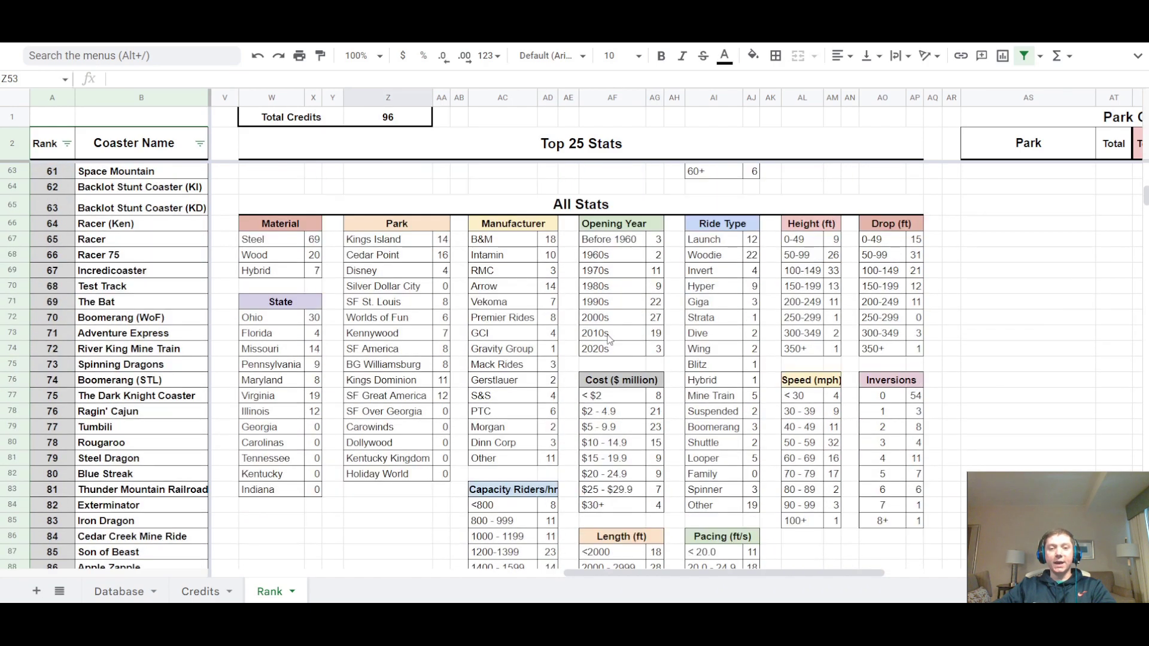
scroll(475, 323, down, 1)
scroll(365, 335, up, 1)
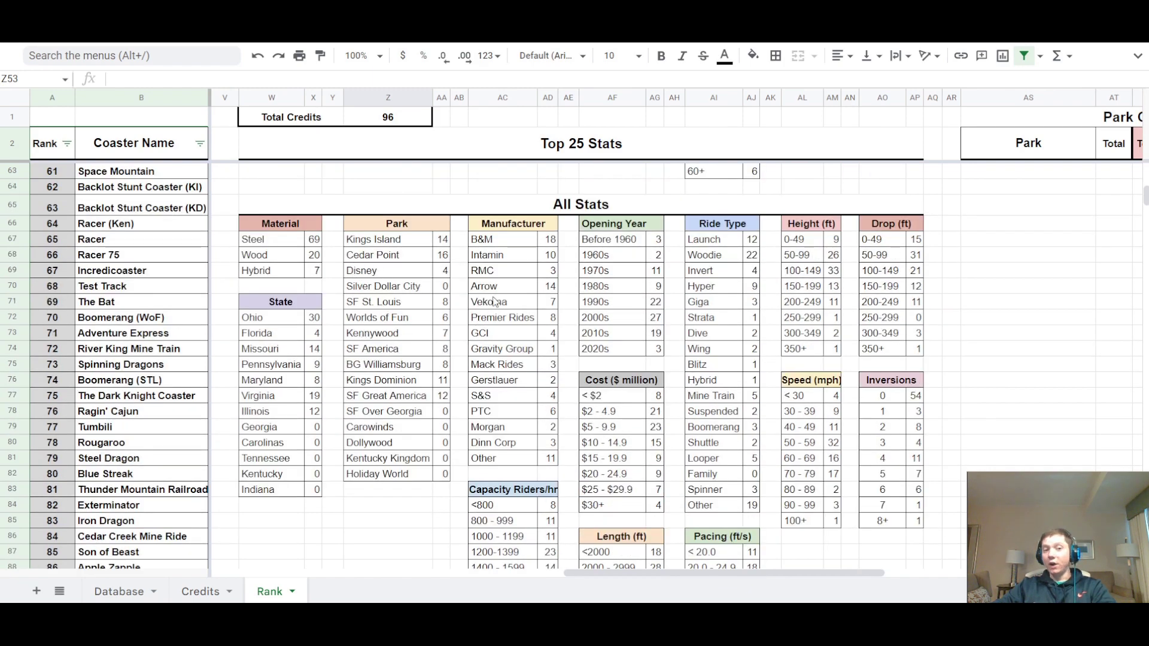
click(316, 256)
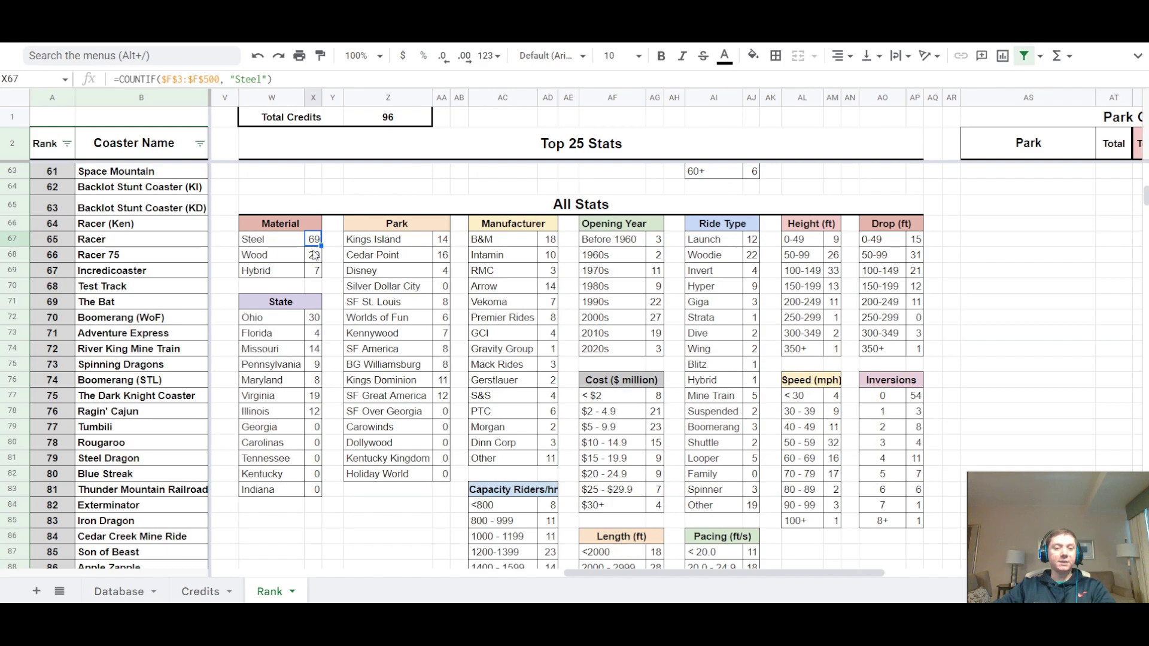
click(318, 273)
scroll(515, 310, down, 4)
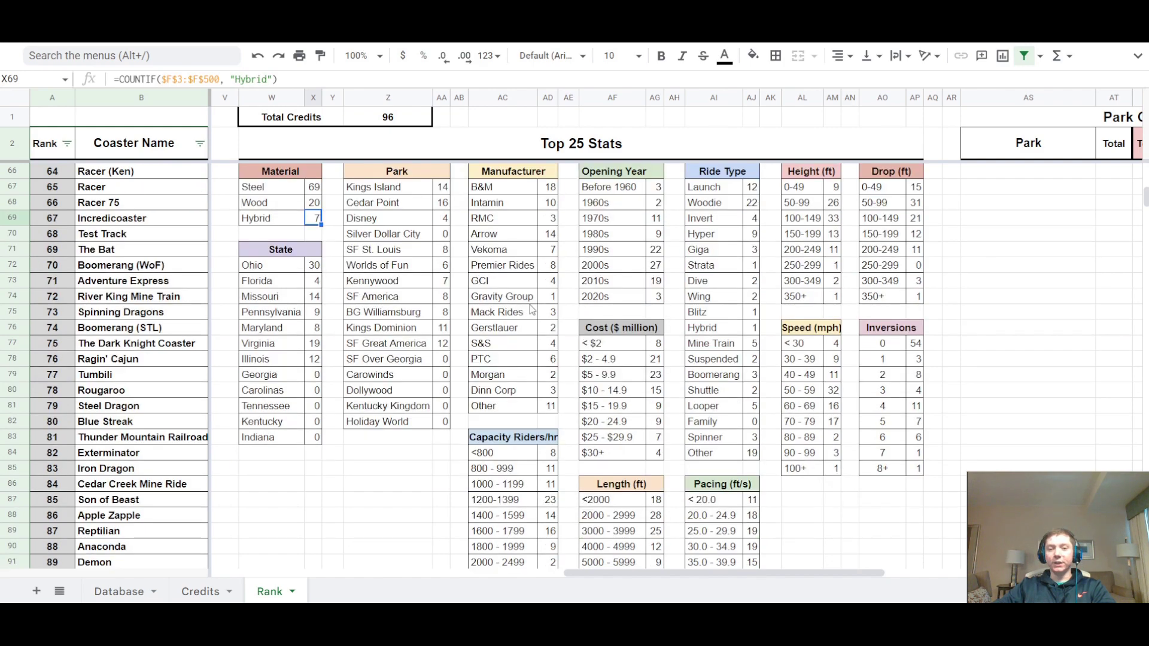
scroll(538, 315, down, 2)
scroll(599, 344, up, 5)
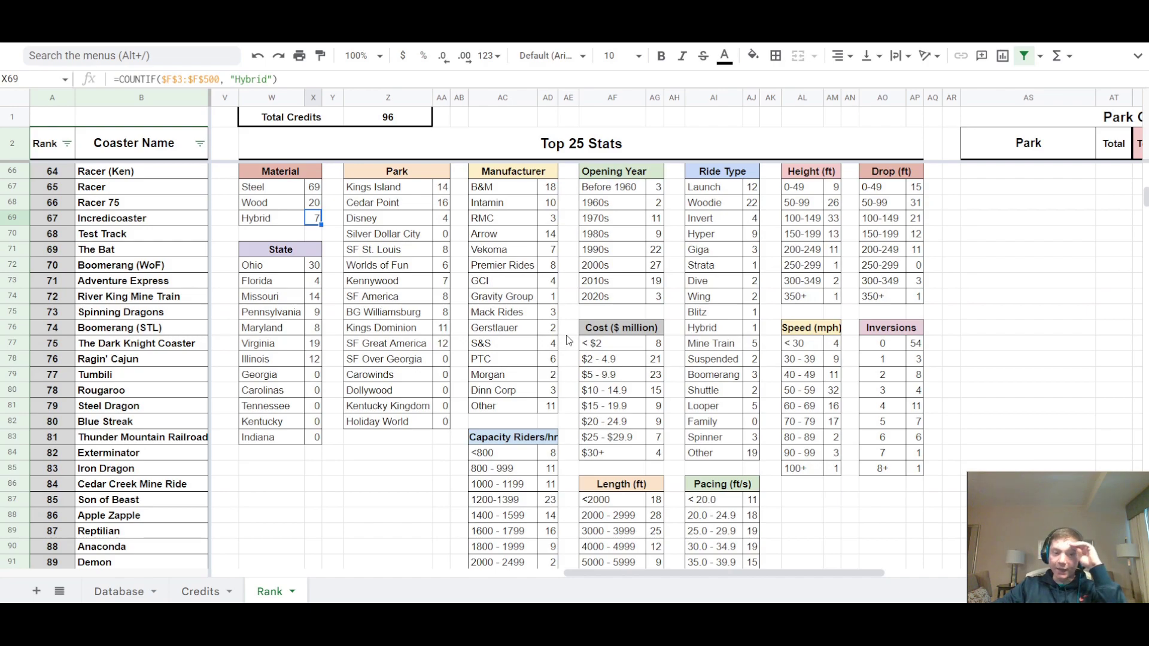
Step: Bring up the Park Coaster Stats table and check the Total formulas for Kings Island and Cedar Point
scroll(569, 340, up, 15)
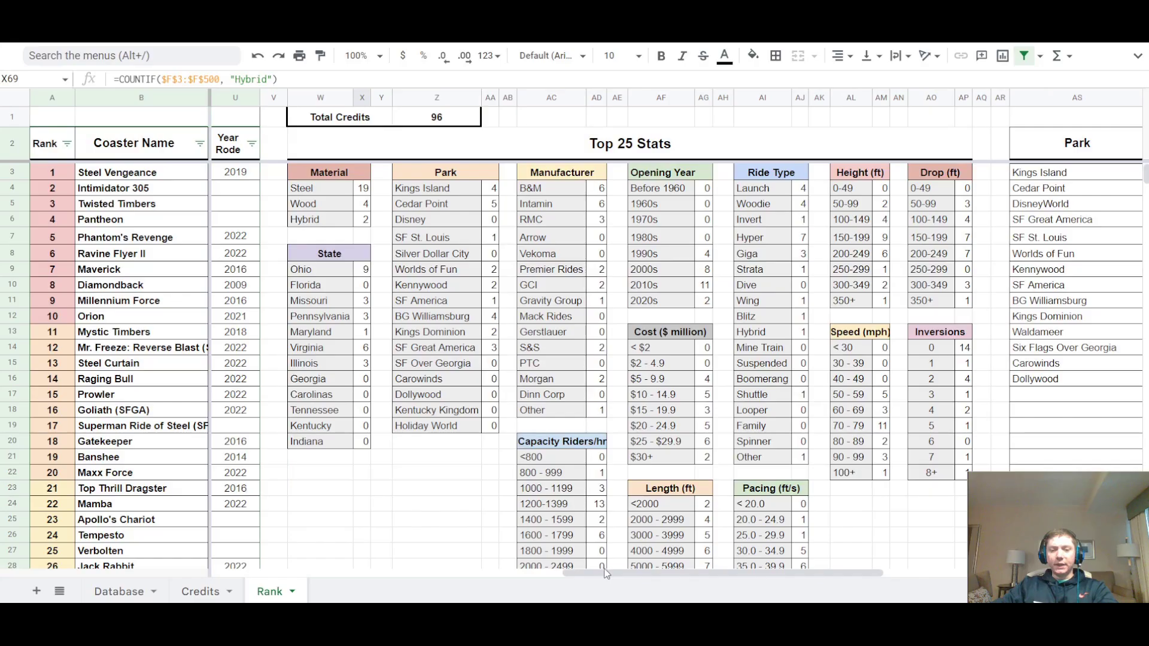
drag(615, 576, 845, 578)
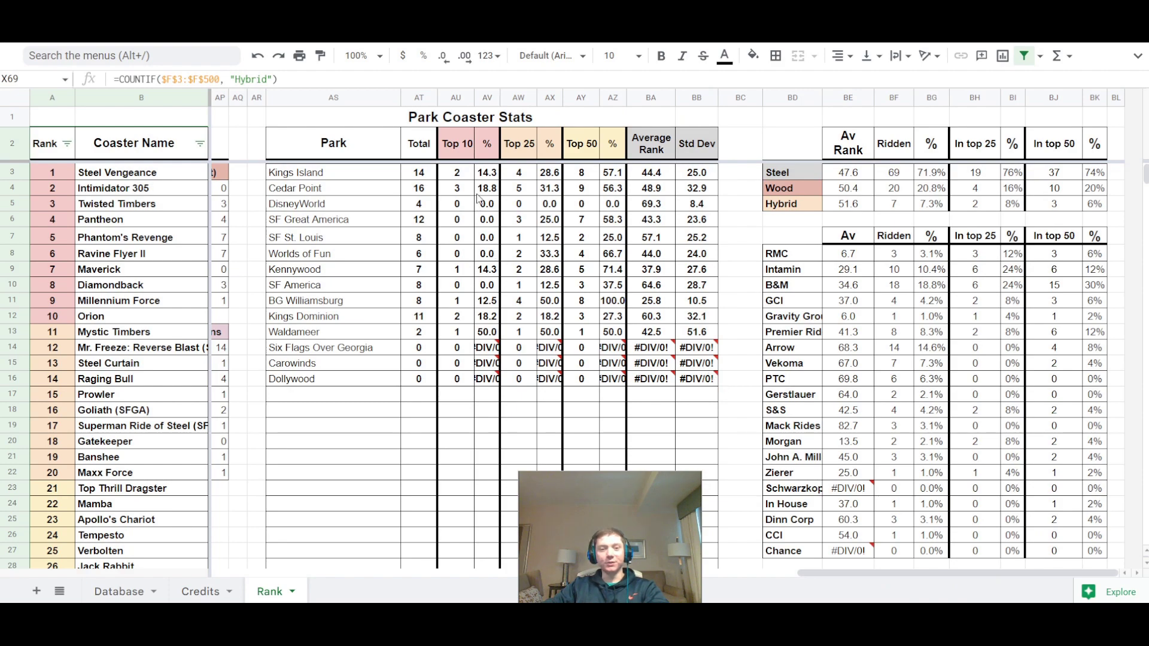
click(363, 179)
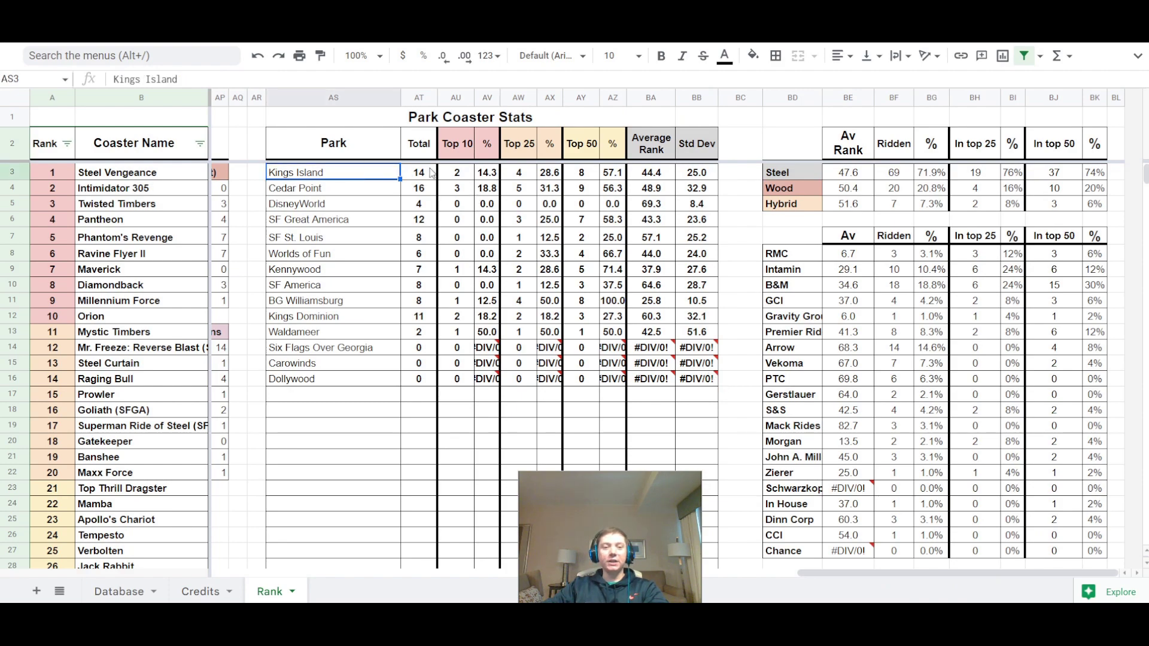
click(431, 174)
click(346, 183)
click(427, 178)
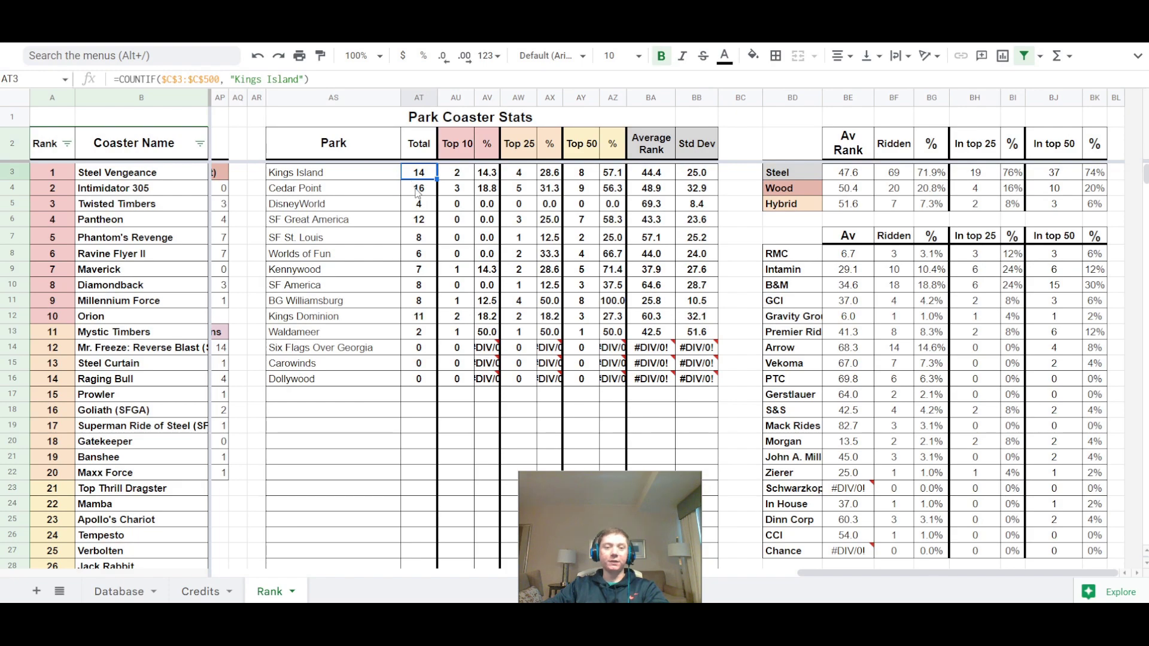
click(417, 191)
click(417, 179)
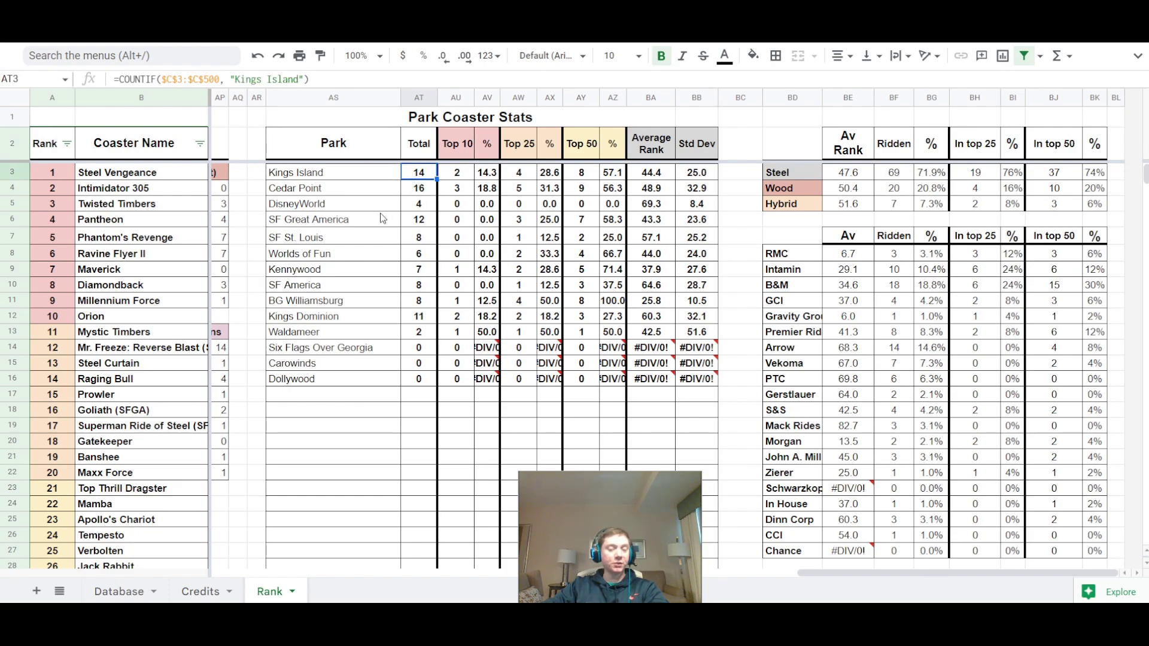
Step: Inspect the Top 10, Top 25 and Top 50 count formulas for Kings Island in Park Coaster Stats
click(460, 184)
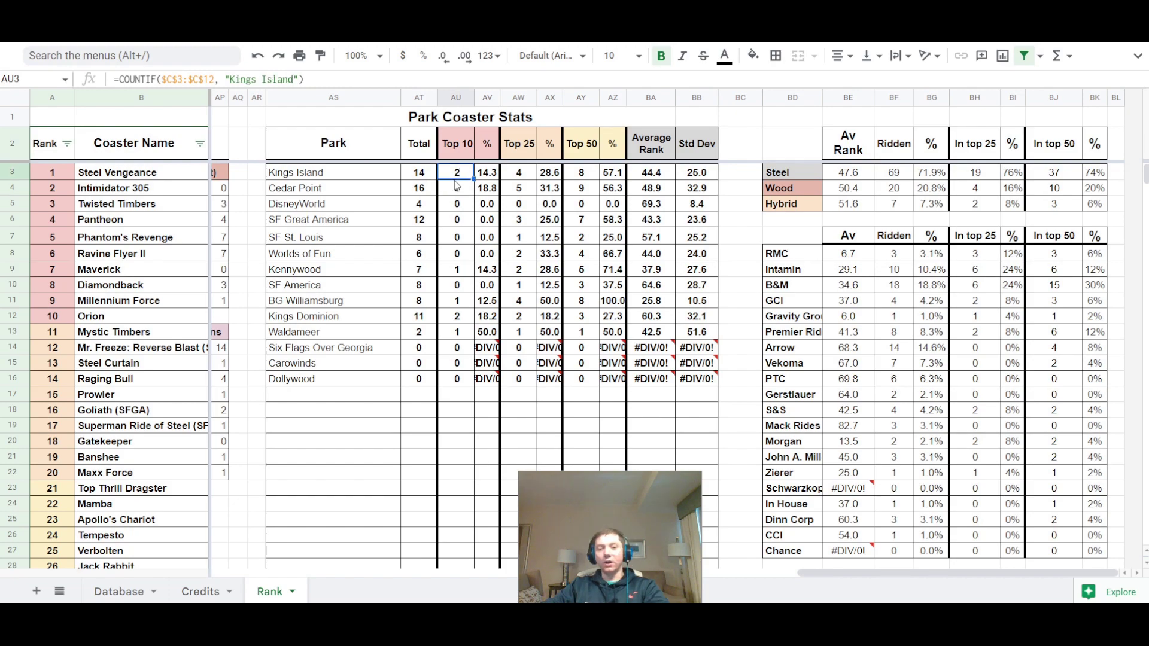
click(456, 178)
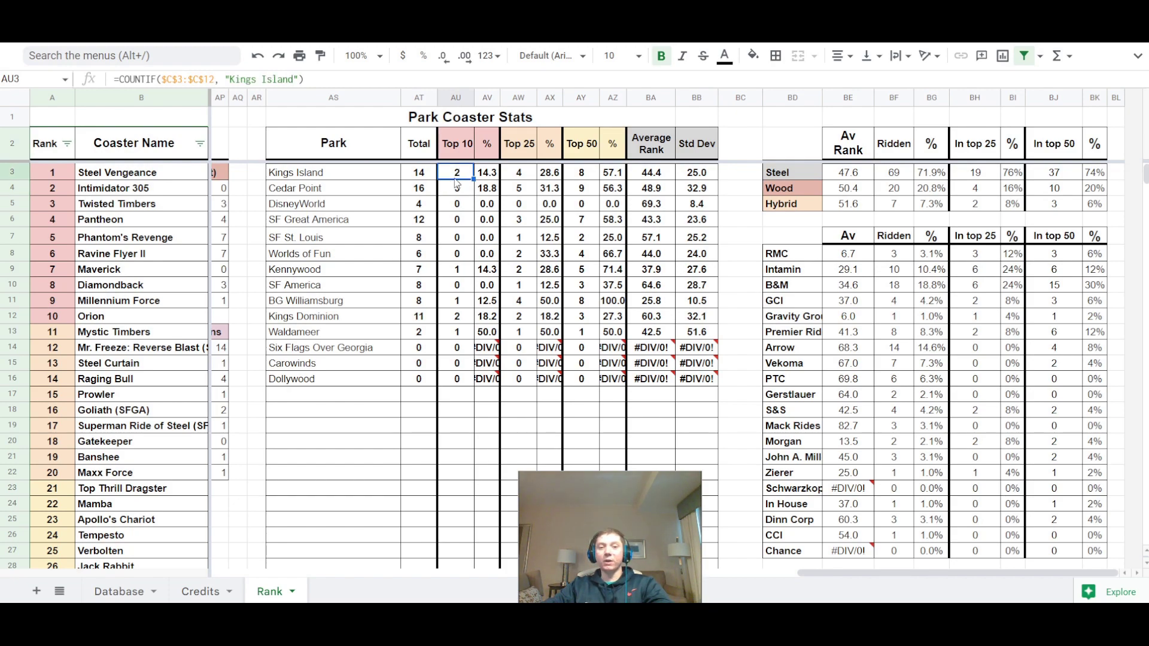
click(528, 177)
click(586, 180)
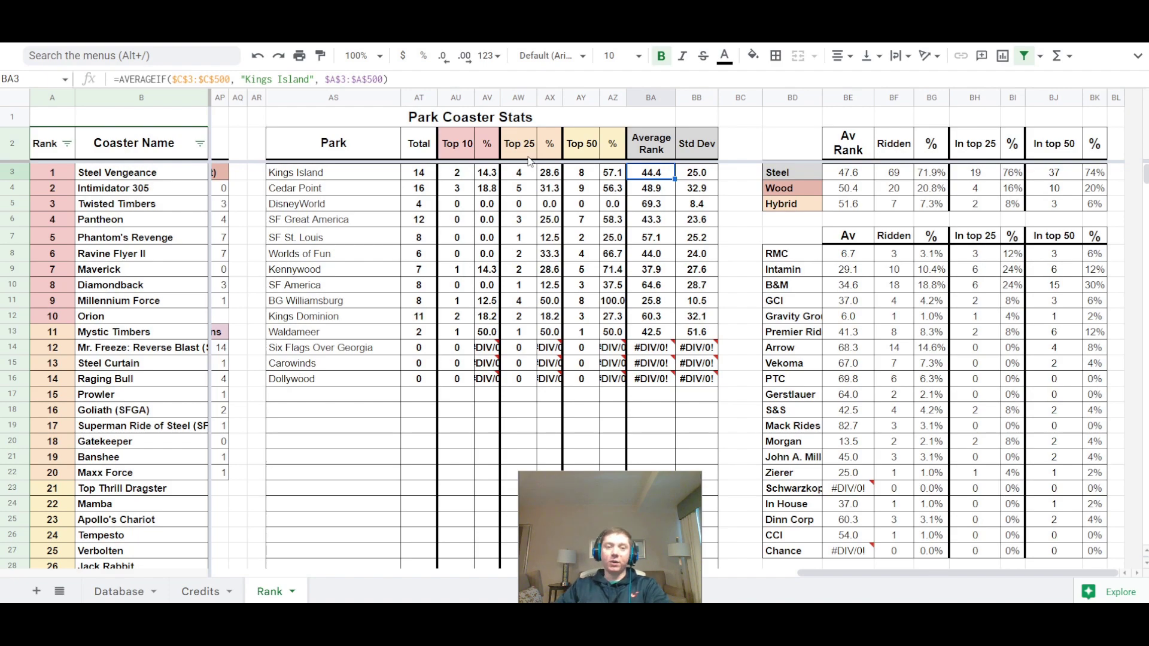
Step: Compare the Average Rank formulas for Cedar Point and Kings Island, and check the Kings Island Std Dev formula
click(665, 187)
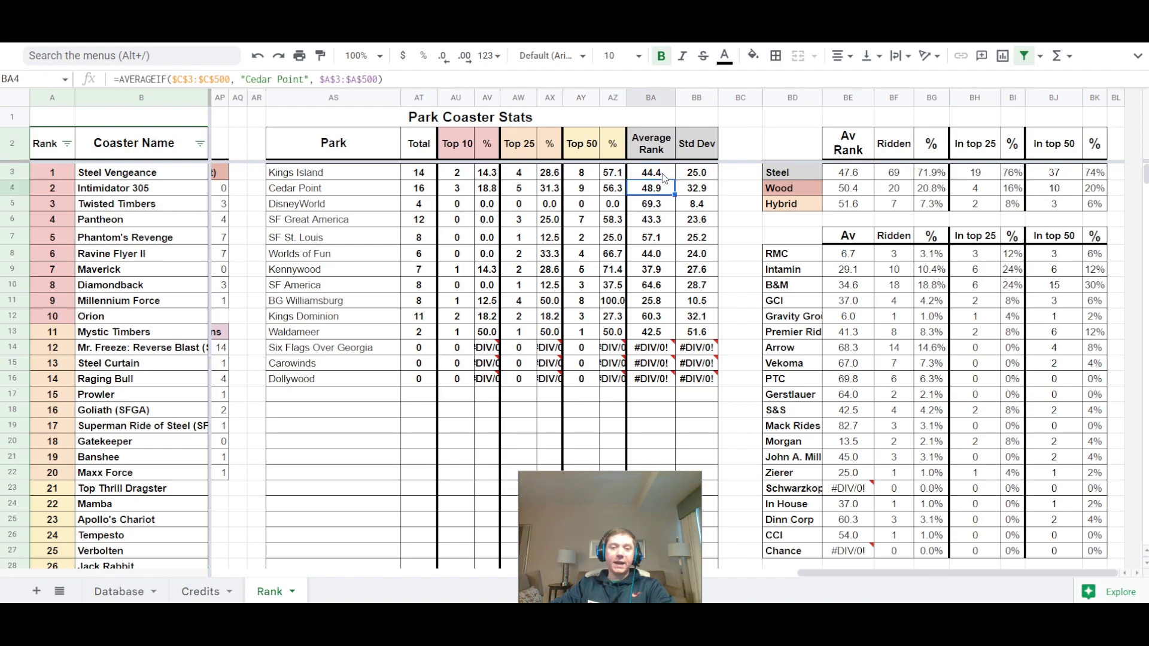
click(662, 174)
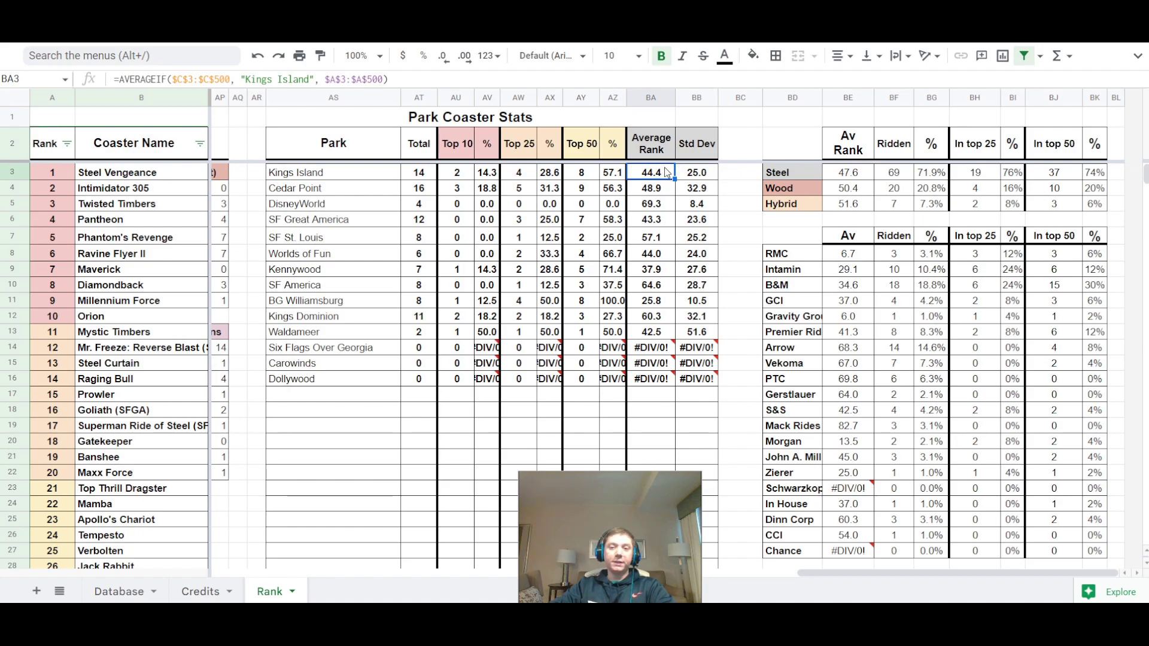
click(706, 174)
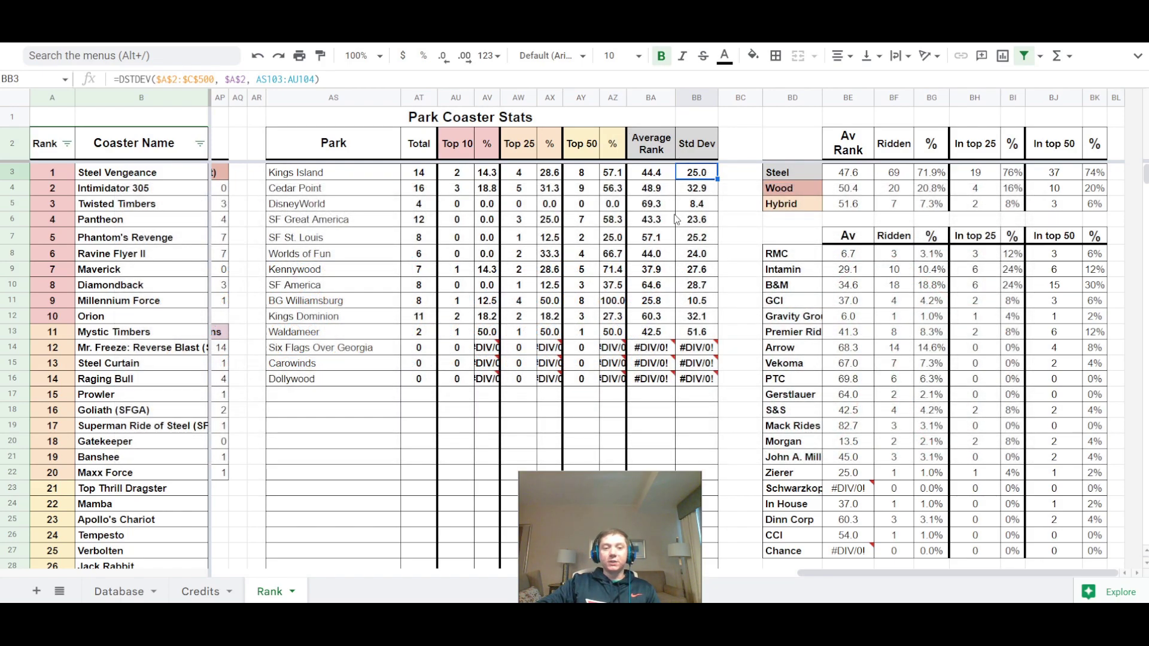
Step: Examine the Average Rank and Std Dev formulas for BG Williamsburg in Park Coaster Stats
click(670, 257)
mouse_move(677, 297)
mouse_down()
mouse_move(664, 300)
mouse_move(680, 300)
mouse_up()
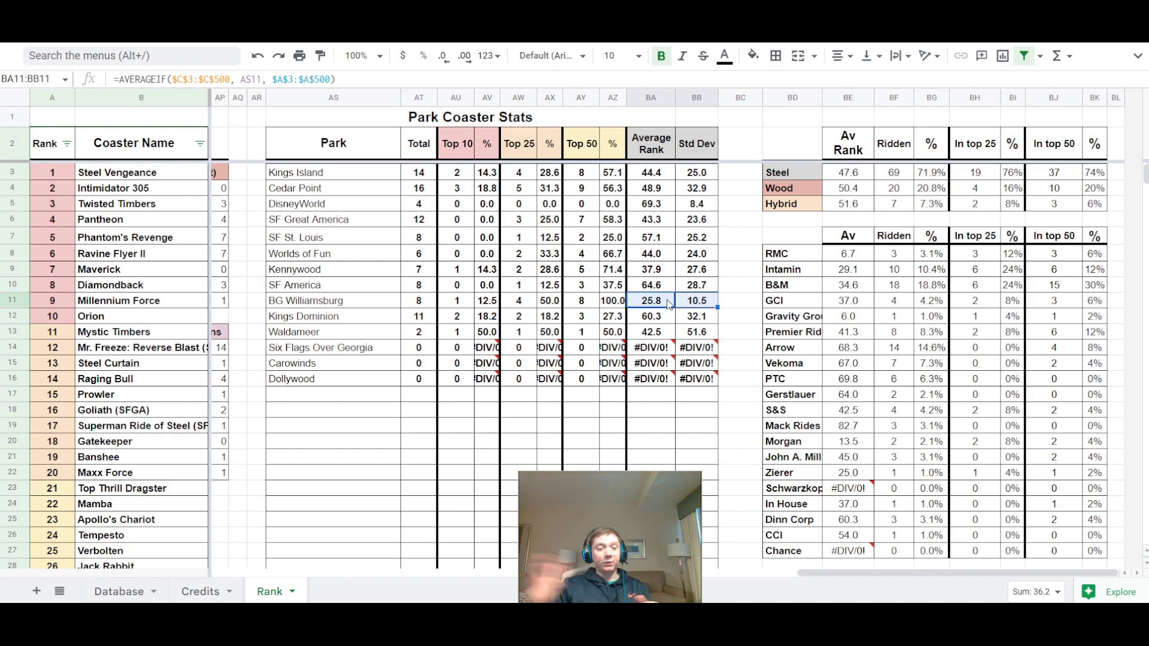
click(705, 304)
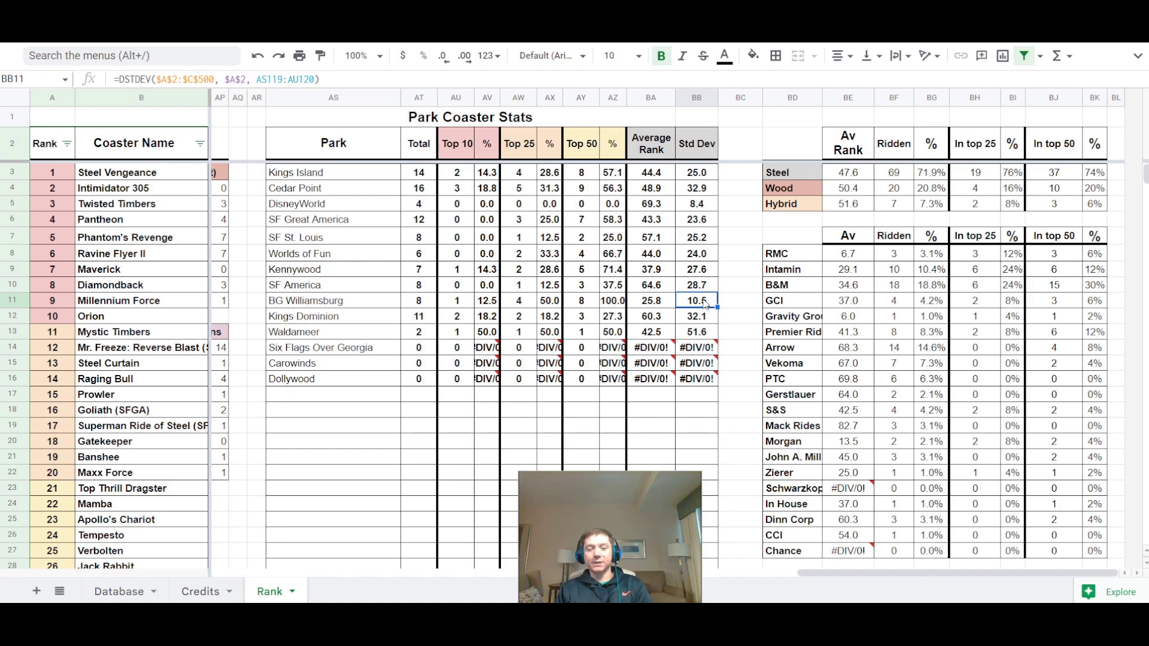
click(658, 306)
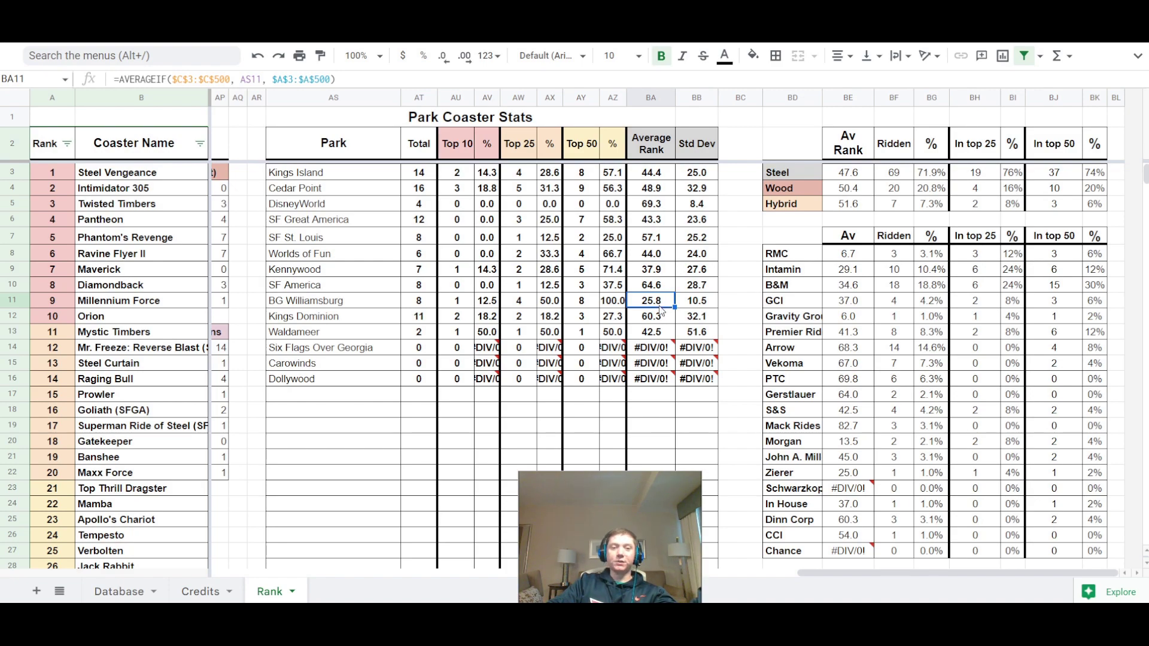
Step: Compare the Average Rank formulas for Kings Island and Cedar Point, and check Cedar Point's Std Dev formula
click(652, 173)
click(658, 189)
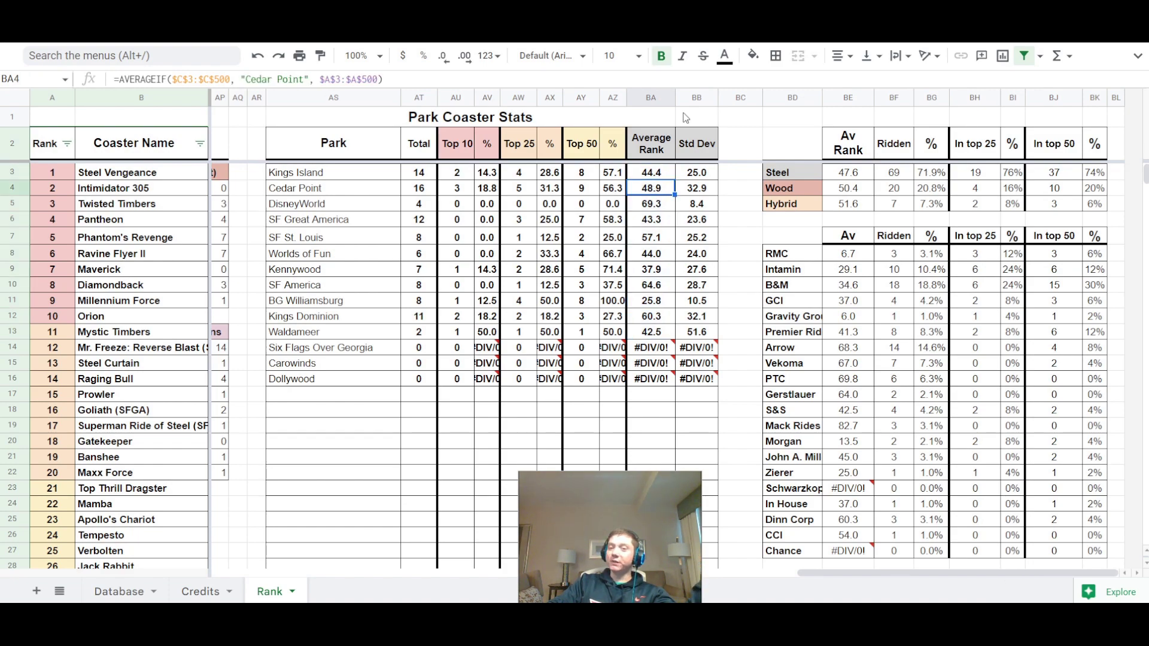
click(707, 188)
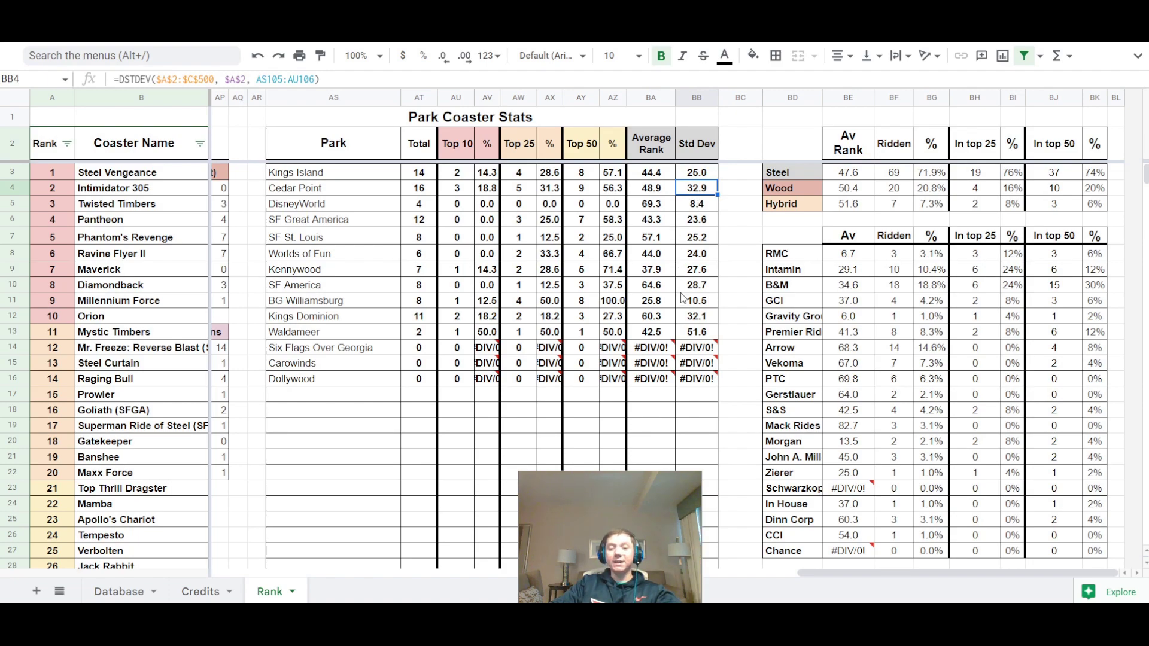
Step: Try filling Dollywood's Total through Std Dev formulas into the empty row 17, and undo the fill
click(344, 395)
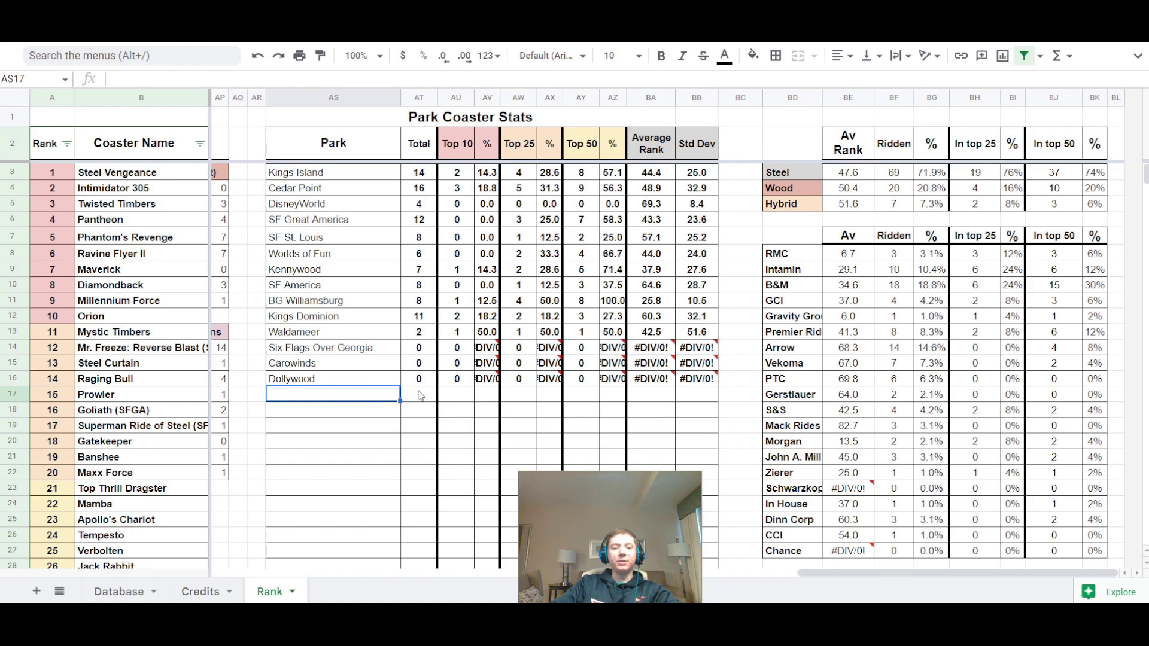
click(435, 381)
drag(437, 383, 715, 400)
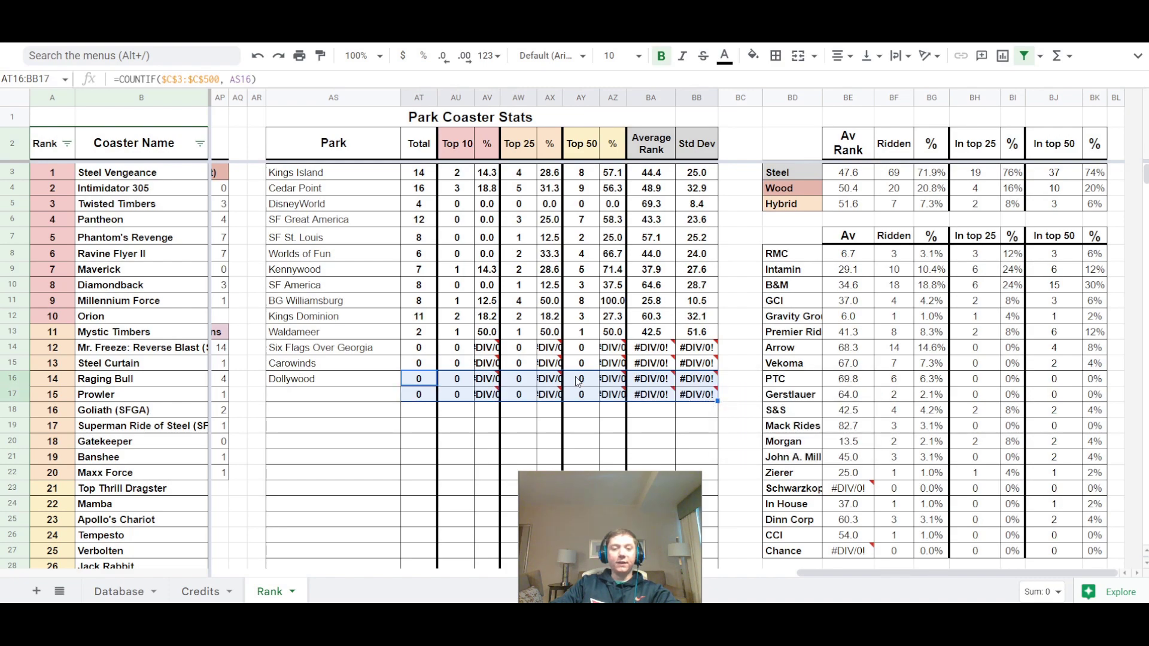
click(338, 394)
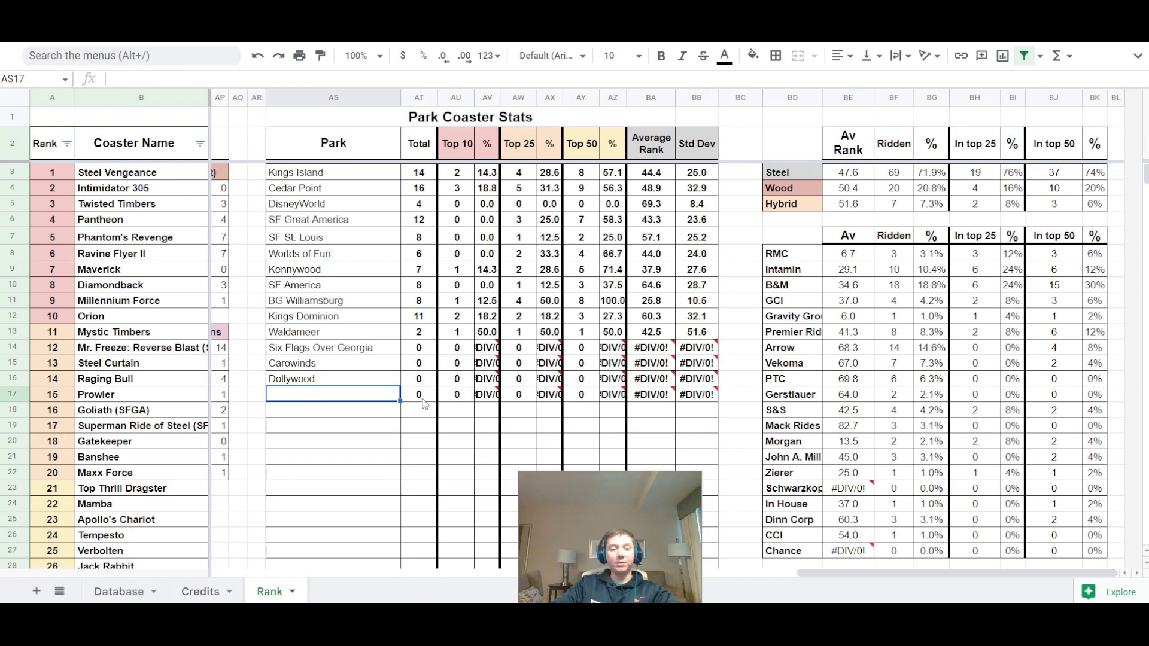
key(ctrl+z)
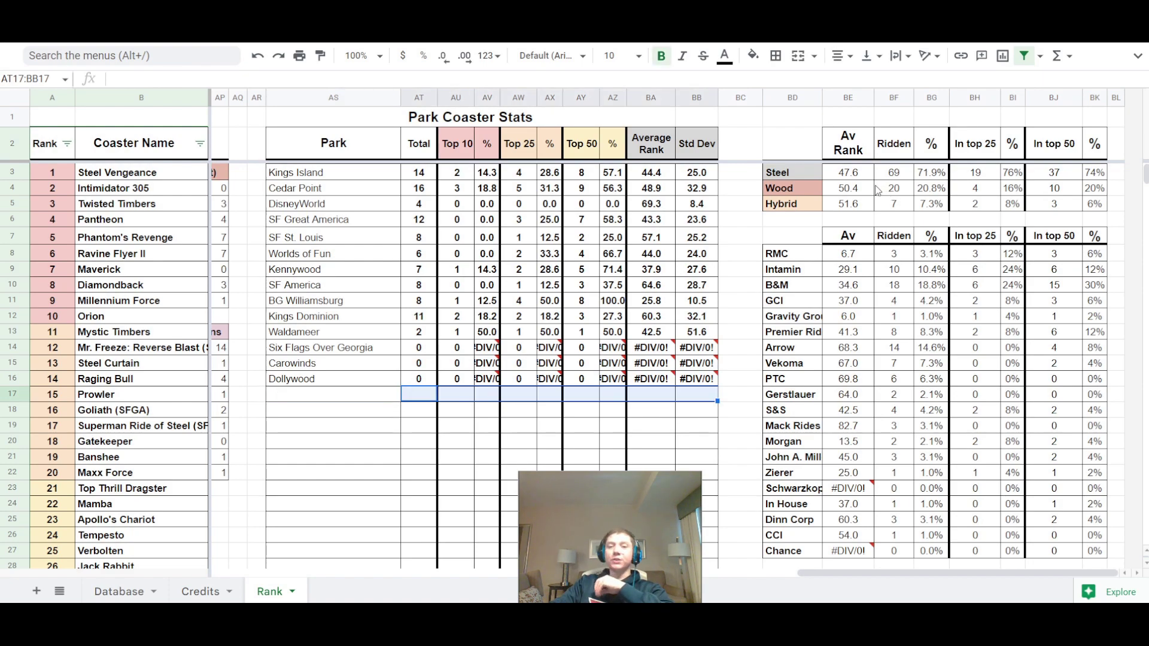
Step: Compare the Av Rank formulas for the Steel, Wood and Hybrid coaster materials
click(860, 174)
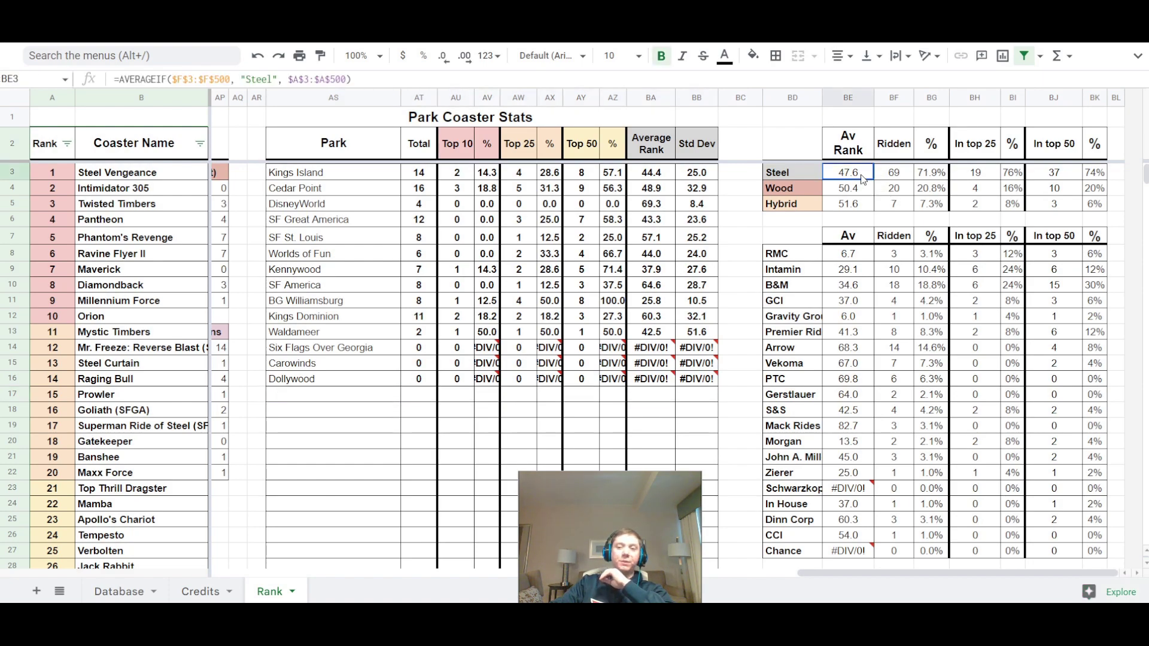
click(862, 188)
click(862, 174)
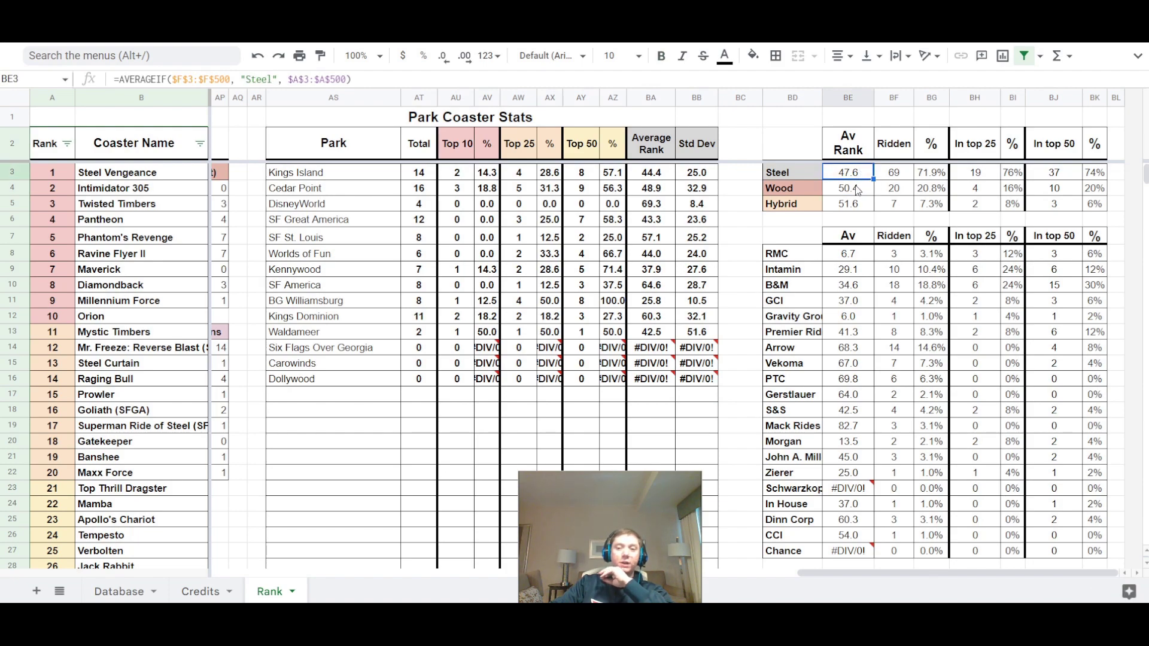
click(859, 191)
click(864, 209)
Step: Inspect the Ridden count formulas for Steel, Wood and Hybrid coasters
click(896, 179)
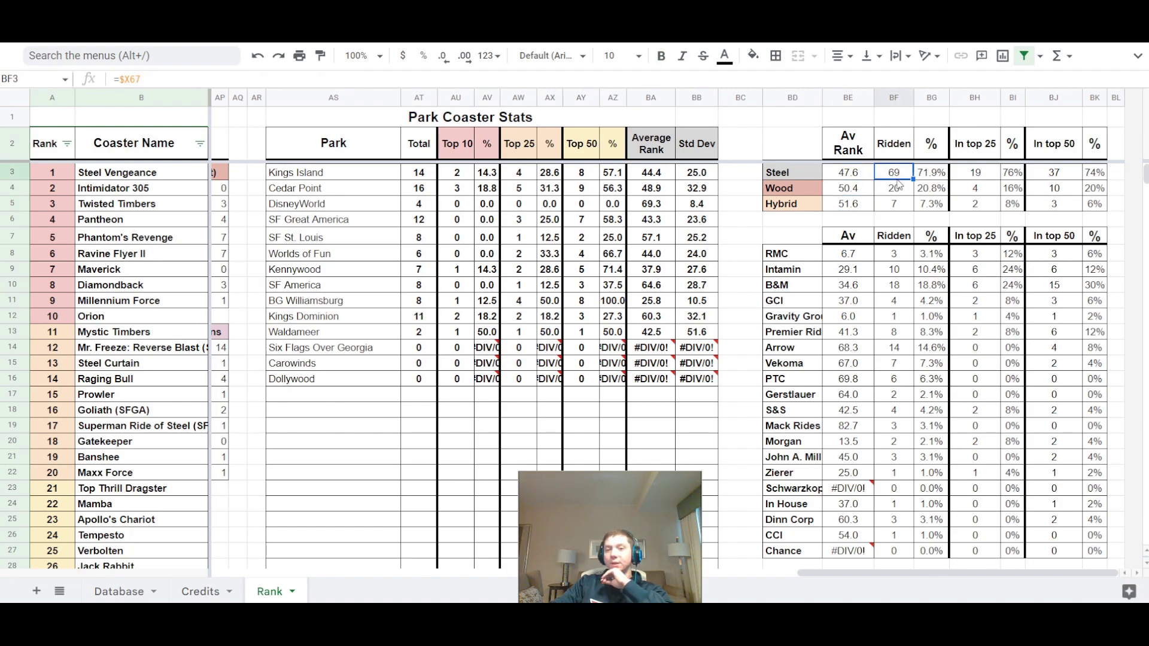
click(898, 190)
click(899, 205)
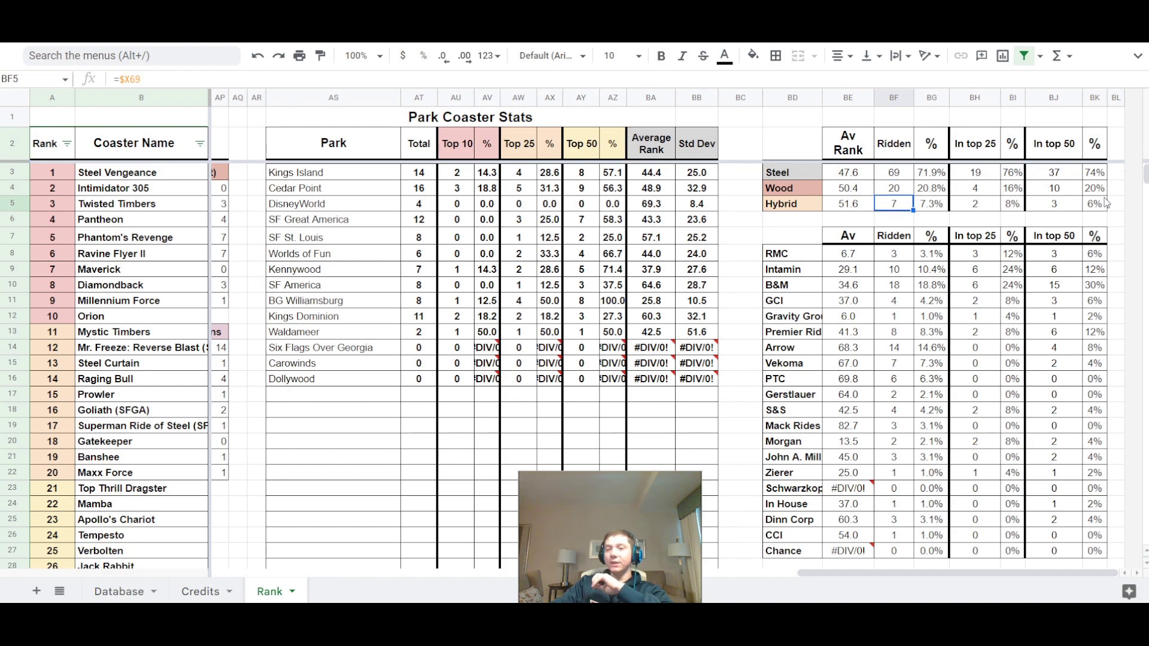
click(901, 176)
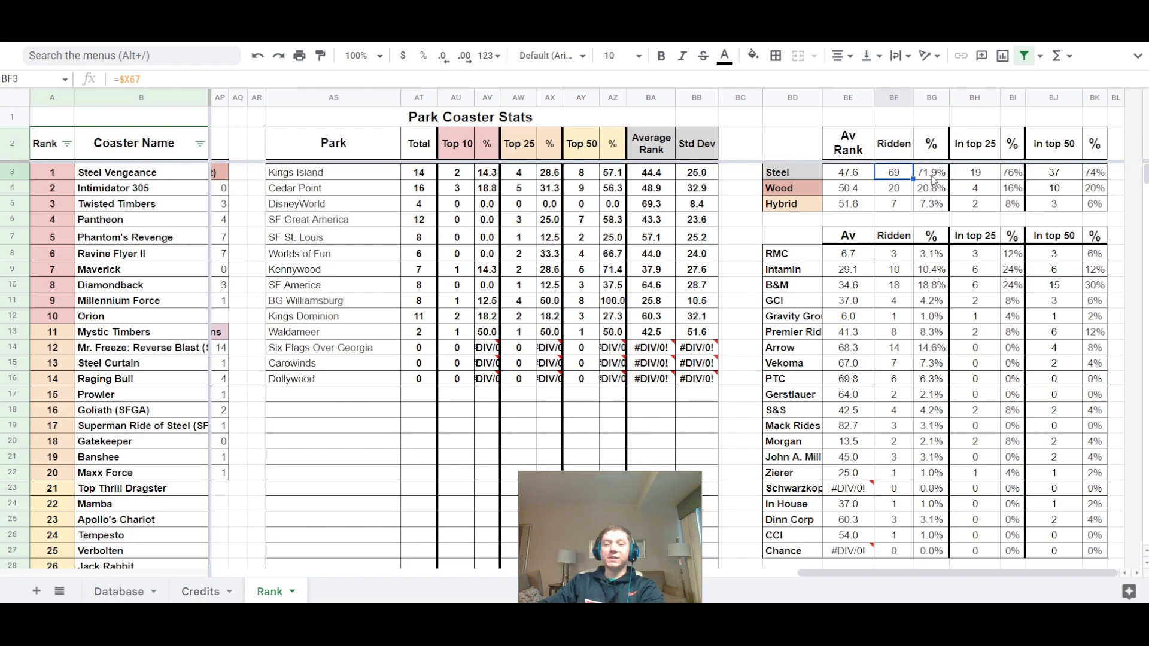
Step: Check the ridden percentage formulas for Steel and Hybrid, and the In top 25 formula for Steel
click(959, 176)
click(932, 181)
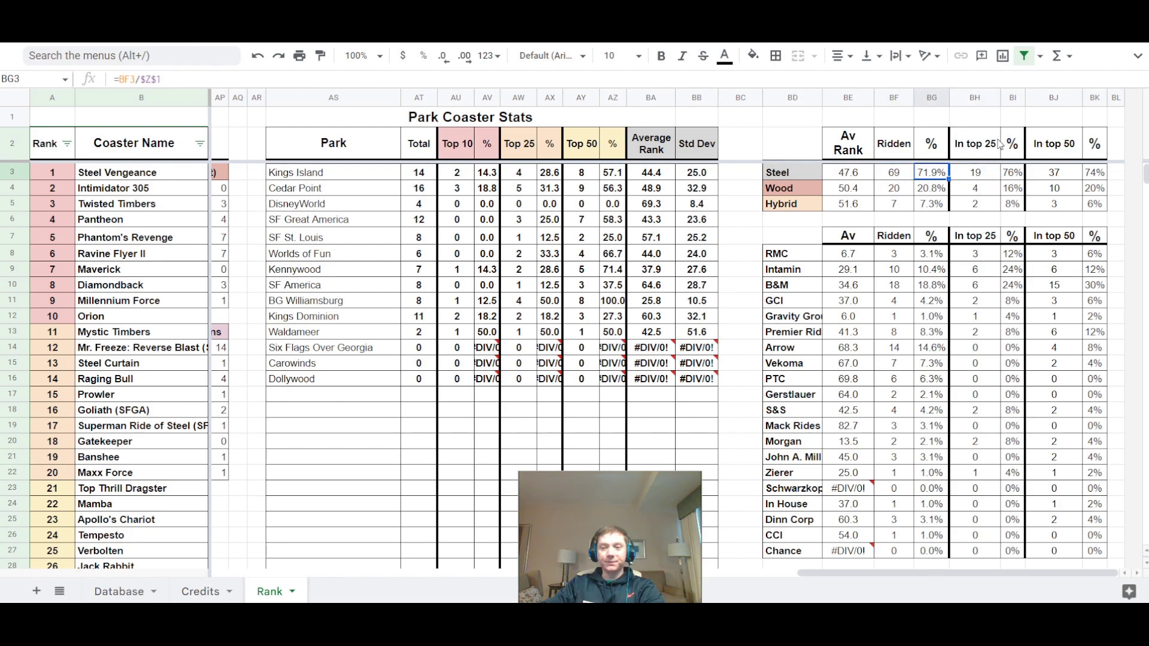
click(1020, 177)
click(988, 180)
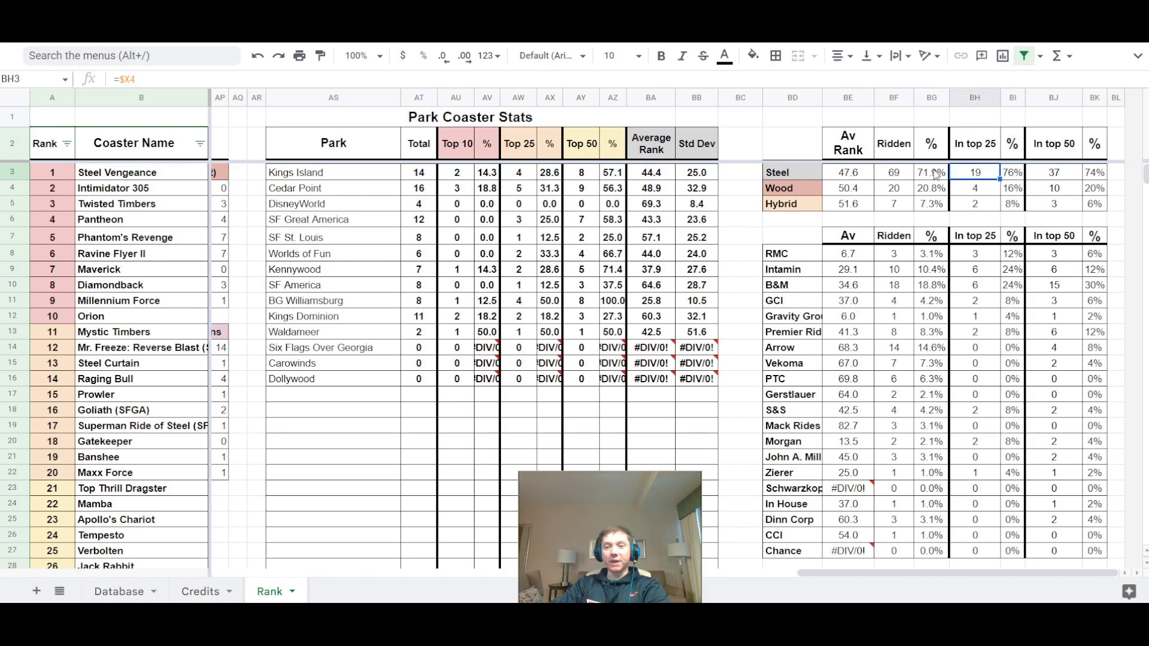
click(935, 205)
Step: Bring up the manufacturer table and examine its average rank column and RMC's Ridden formula
scroll(951, 287, down, 2)
scroll(954, 304, up, 1)
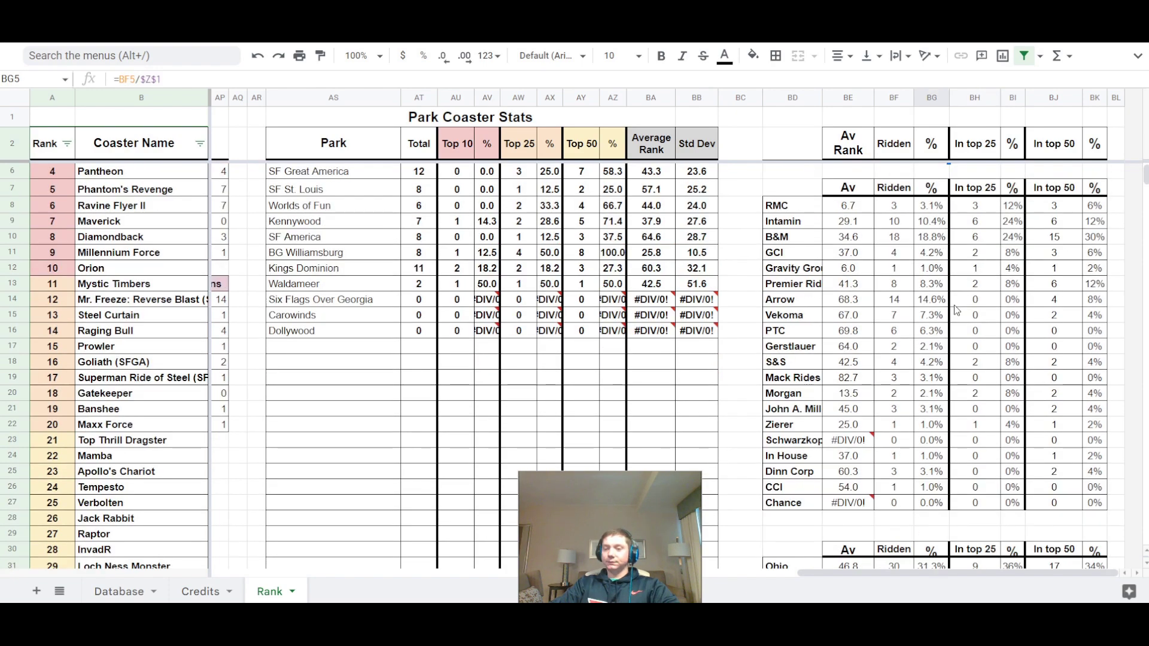
scroll(973, 298, up, 1)
scroll(934, 252, down, 1)
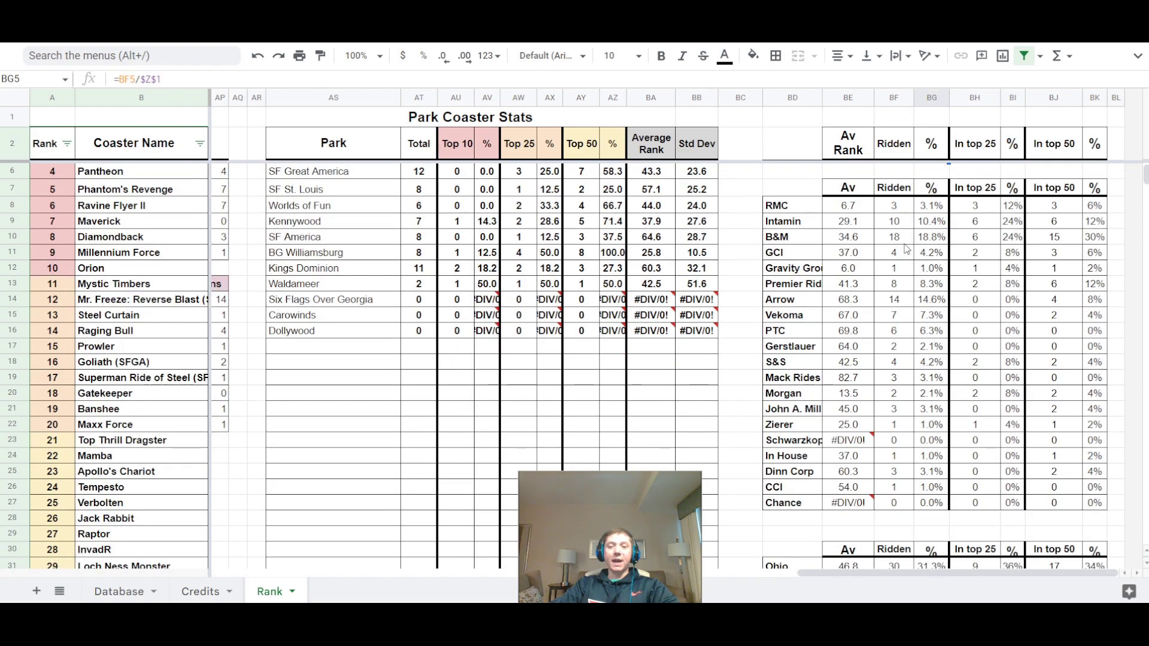
click(849, 206)
click(852, 189)
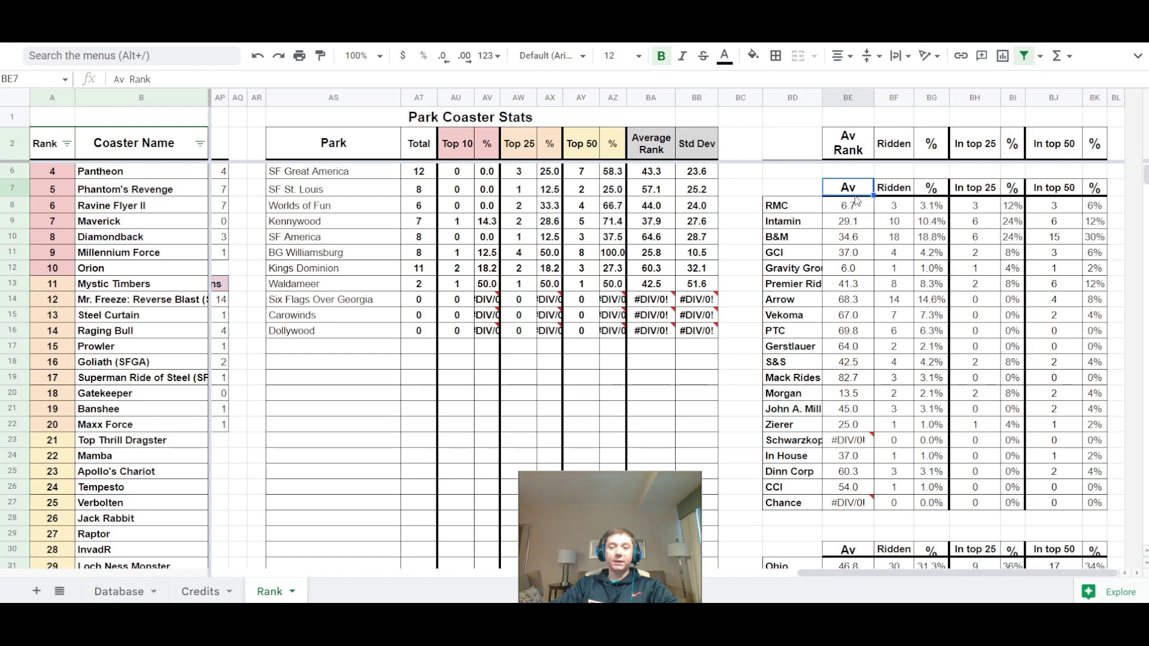
click(856, 205)
drag(857, 210, 859, 393)
drag(863, 313, 859, 209)
click(906, 207)
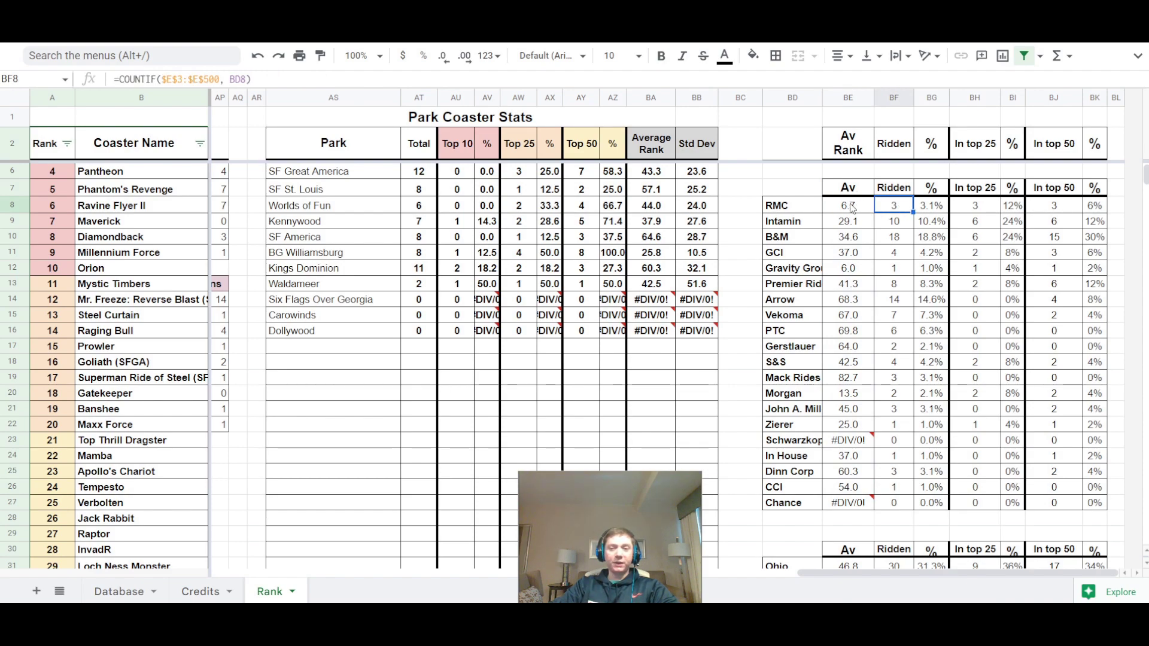
Step: Review RMC's average rank formula and the manufacturers' In top 25 and In top 50 counts
drag(851, 205, 855, 345)
click(891, 241)
click(855, 203)
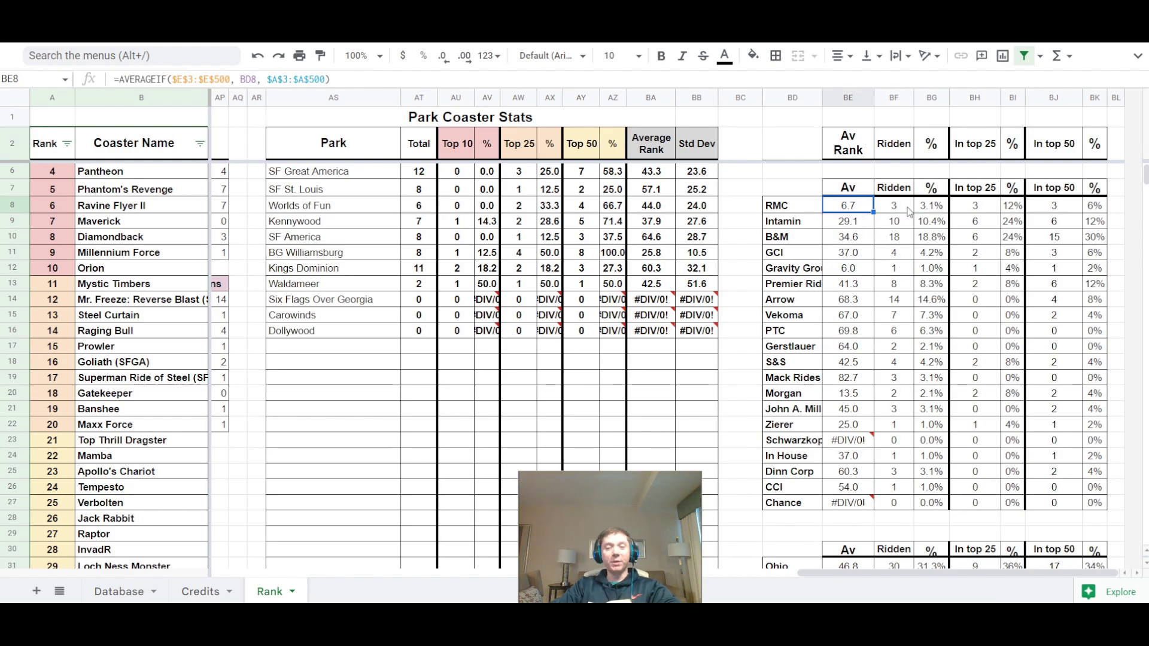
drag(976, 205, 975, 273)
click(977, 251)
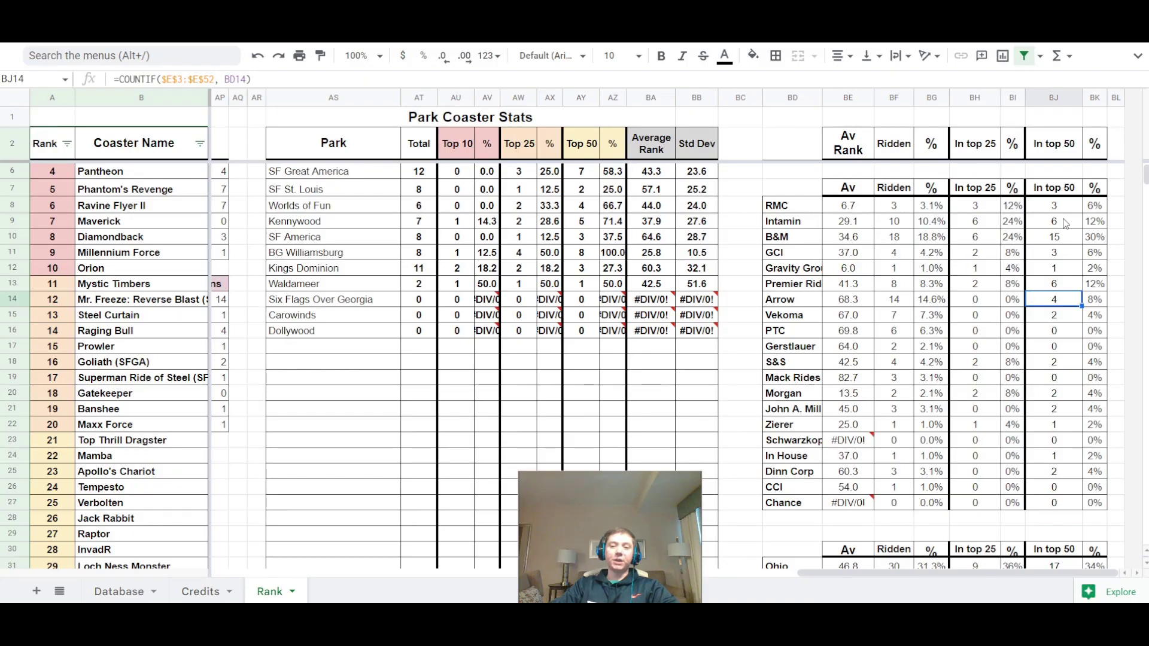
Step: Compare the average ranks of manufacturers including Vekoma, Gravity Group, Intamin, B&M, GCI, Morgan and Dinn Corp
click(859, 305)
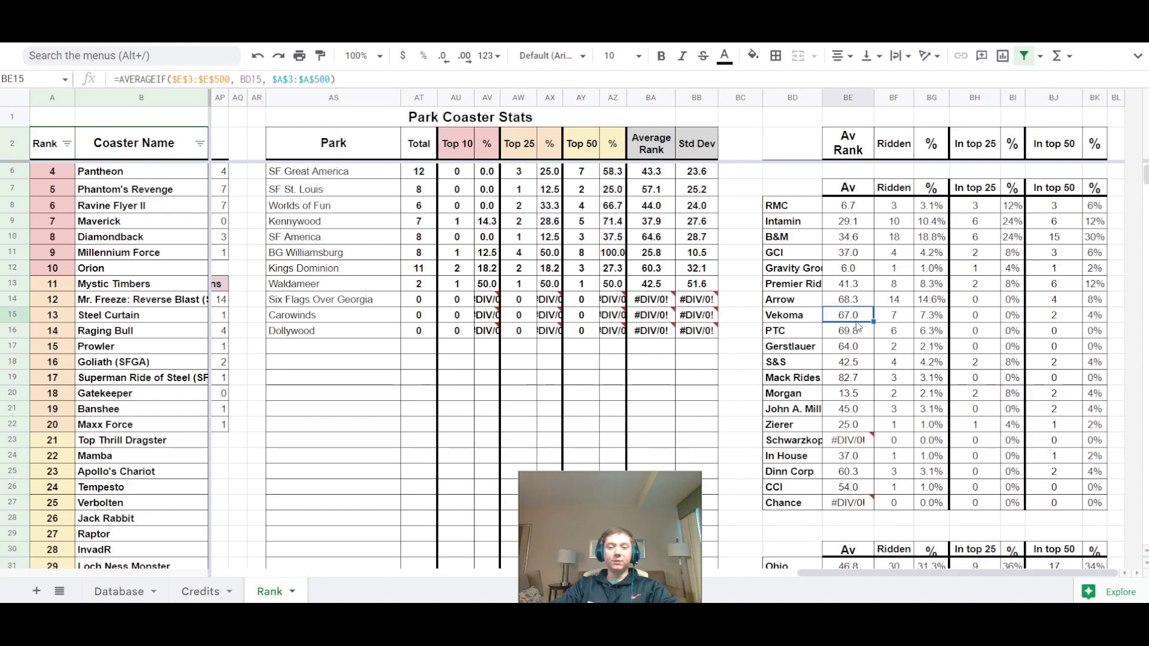
click(863, 272)
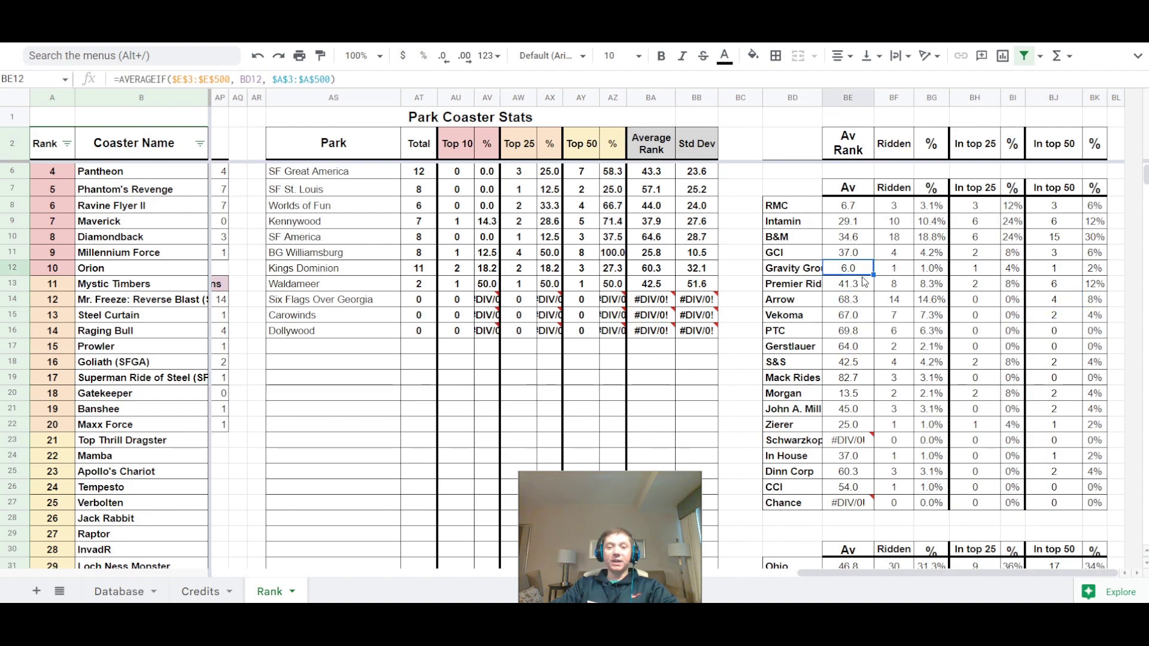
click(861, 237)
click(861, 223)
click(862, 238)
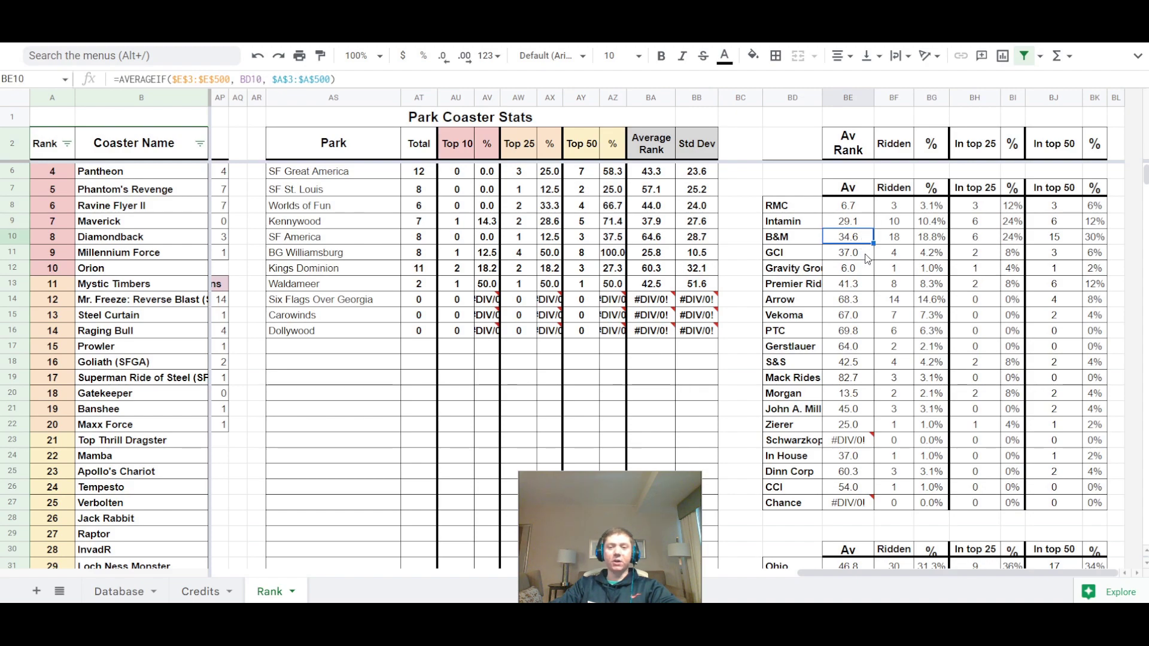
click(867, 257)
click(854, 394)
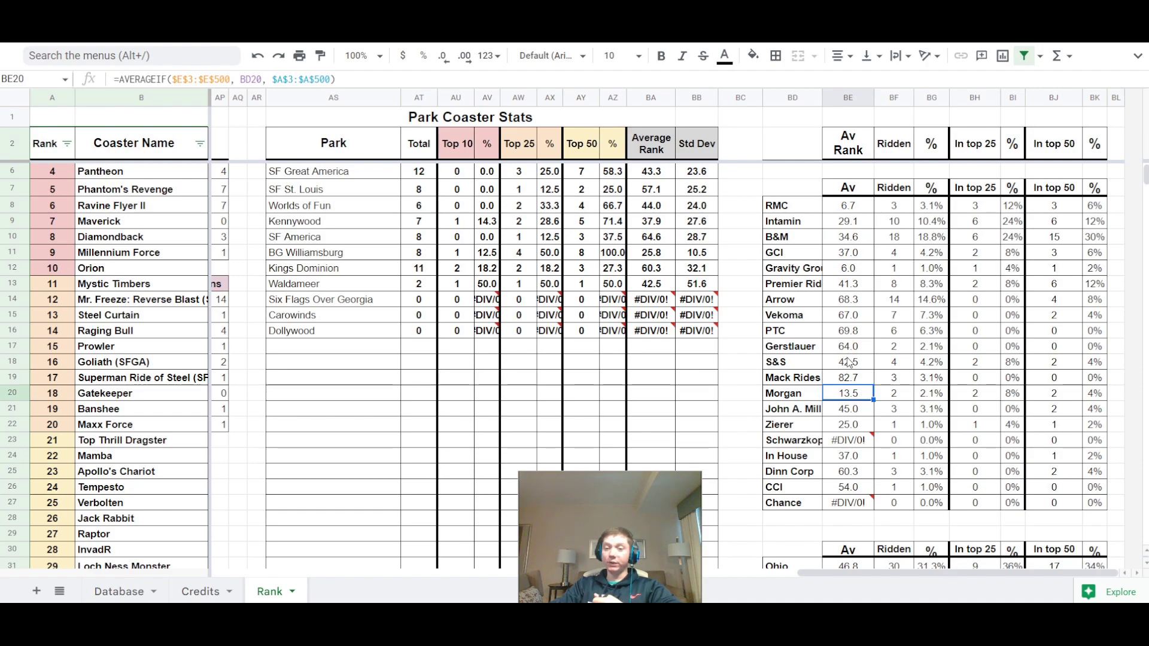
click(857, 477)
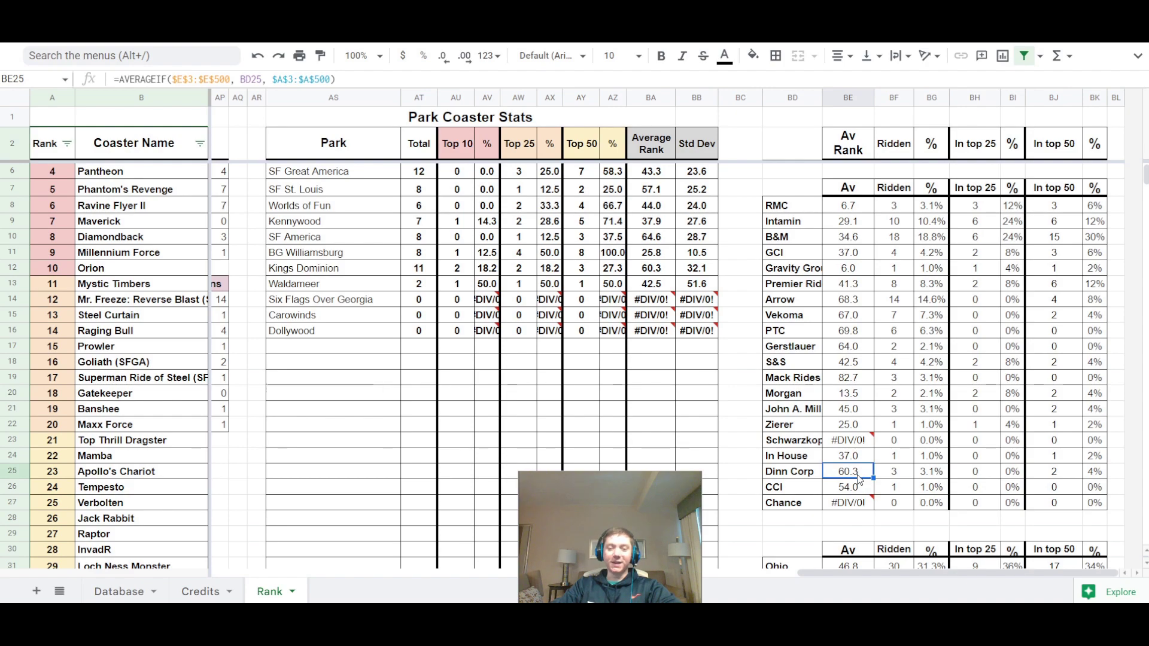
mouse_move(855, 450)
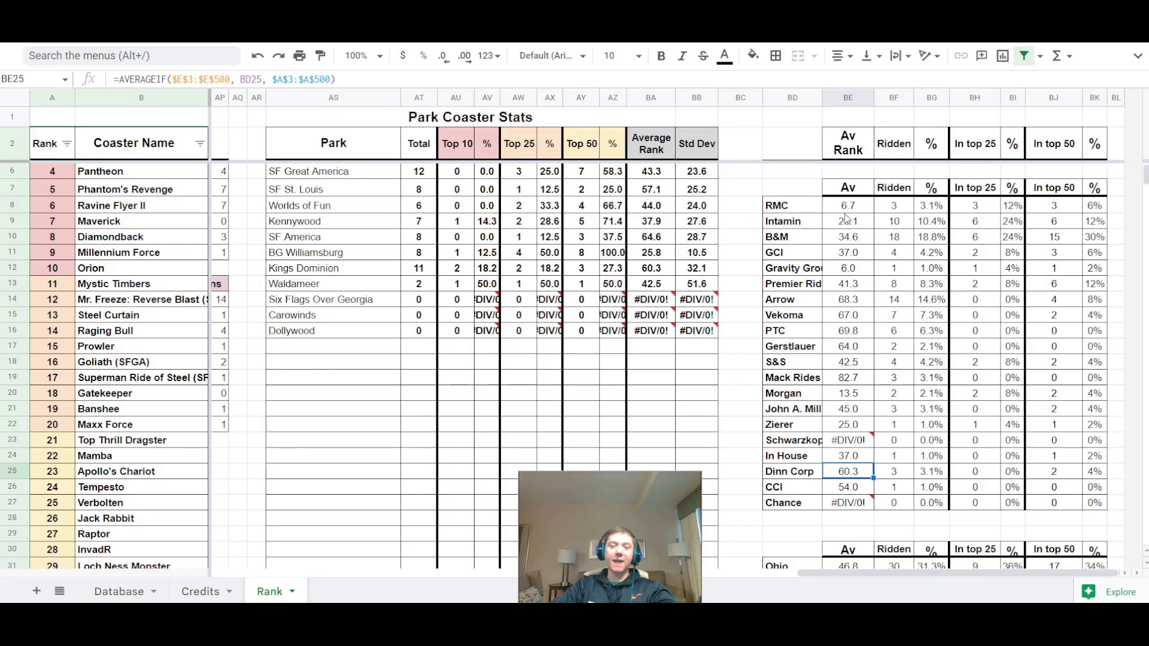
Step: Compare the average ranks of Arrow and Vekoma in the manufacturer table
click(851, 302)
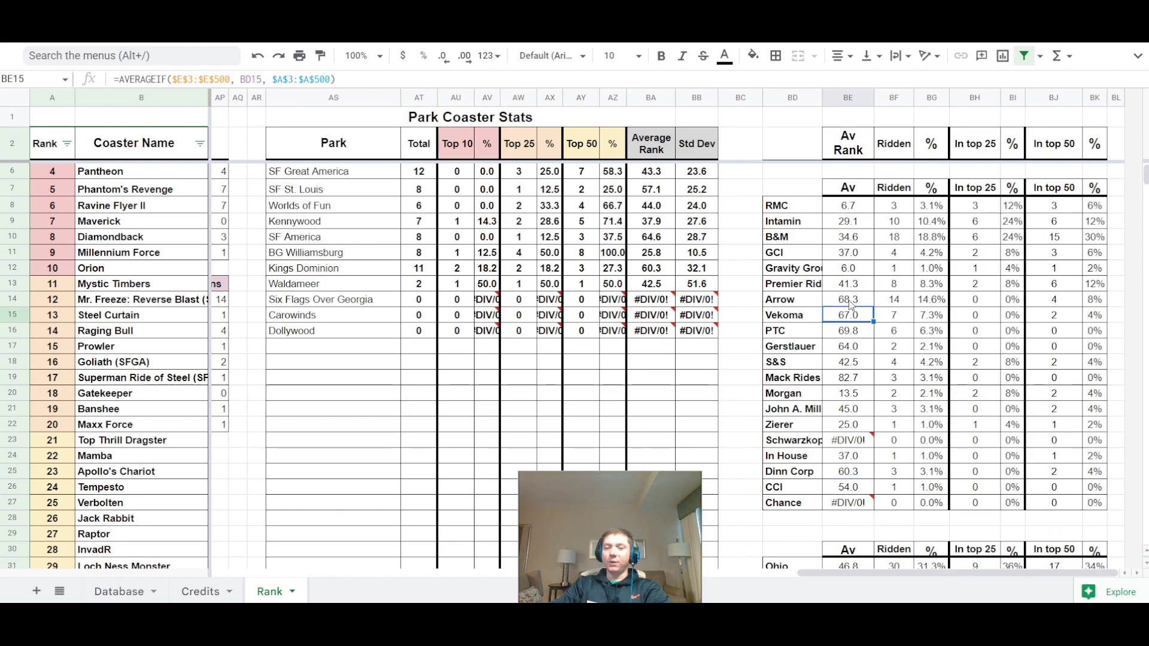
drag(860, 299, 860, 314)
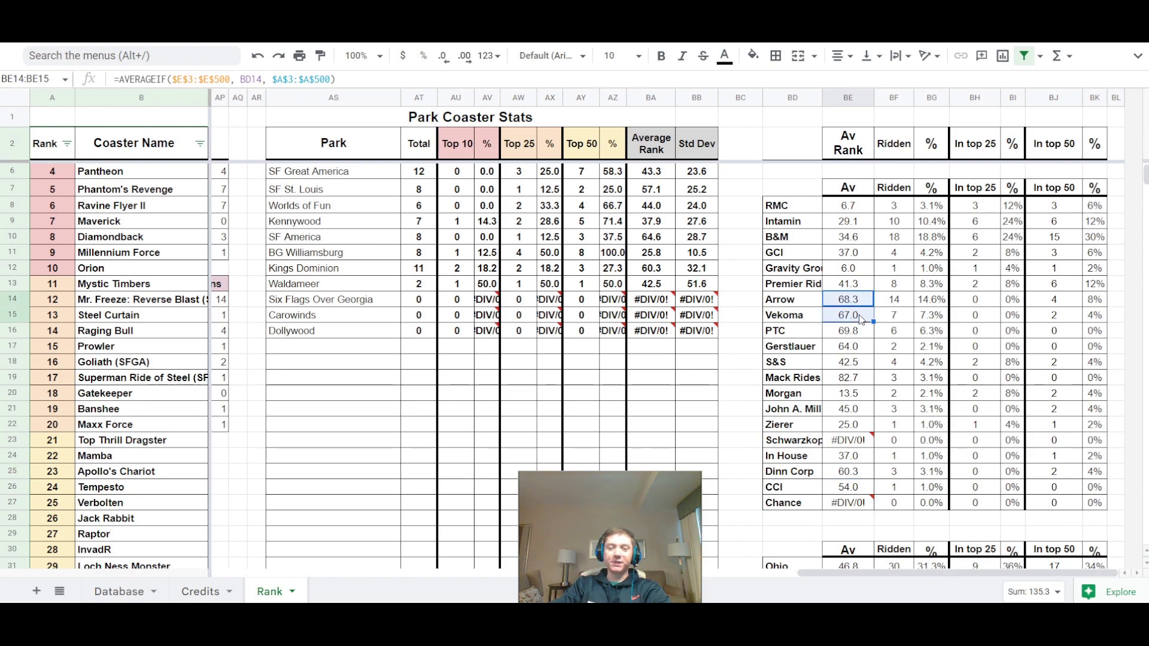
click(859, 299)
click(860, 315)
click(856, 304)
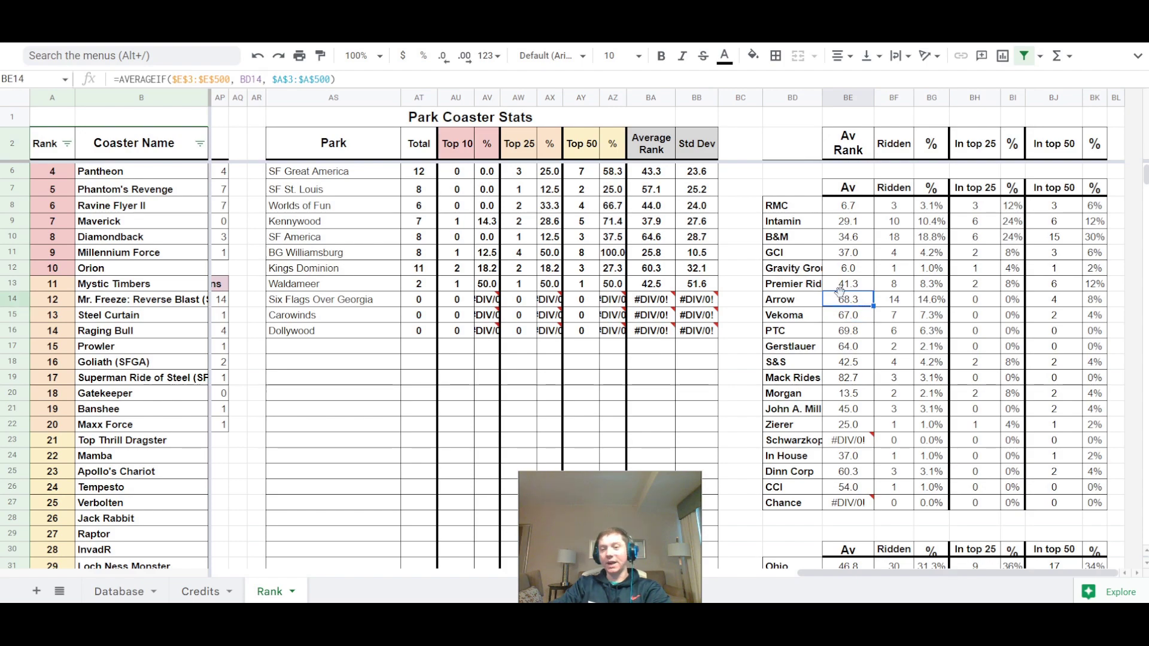
click(853, 320)
scroll(872, 309, down, 1)
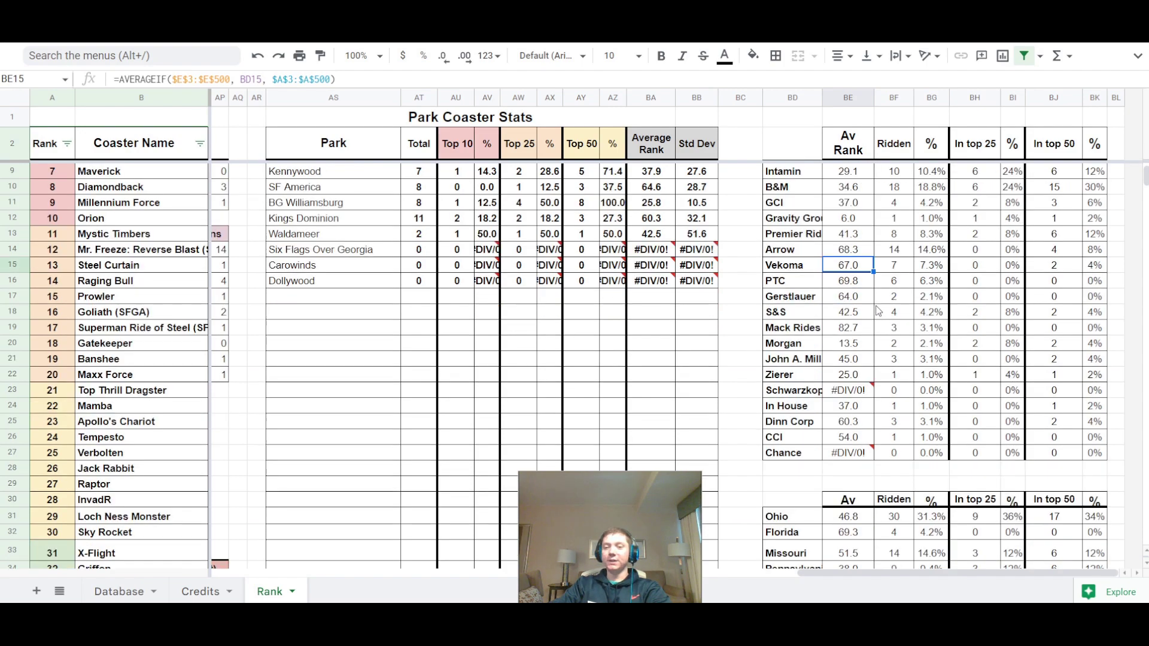
Step: Examine the average ranks of PTC, Gerstlauer and Mack Rides, and the Ridden count for Mack Rides
click(871, 287)
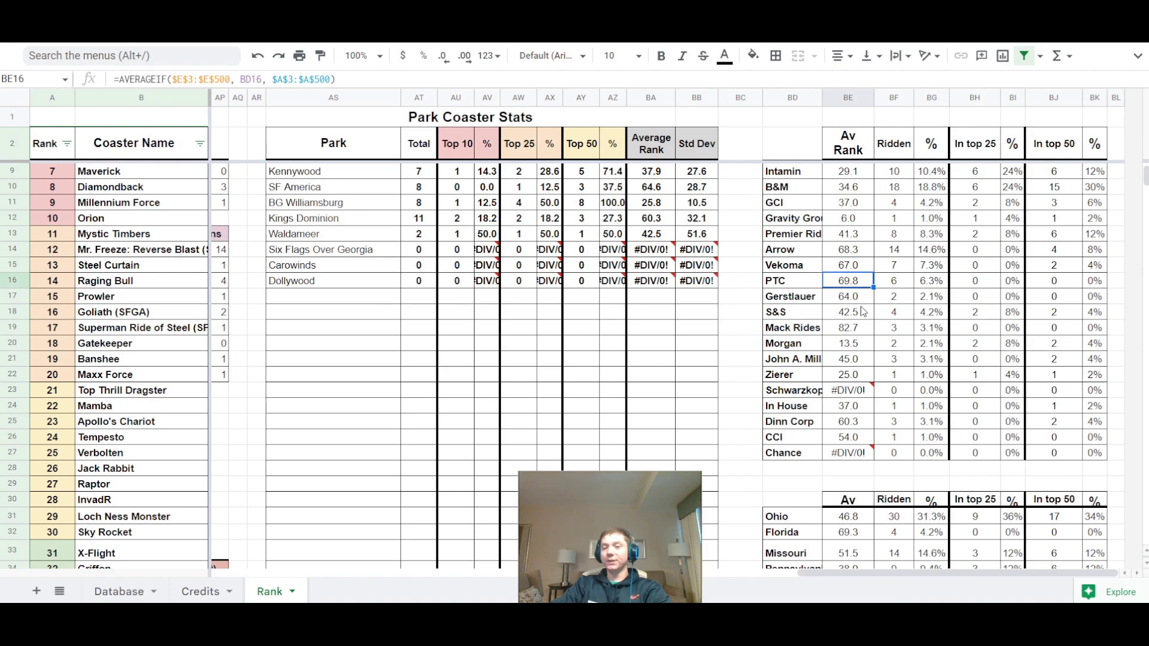
click(863, 302)
click(859, 334)
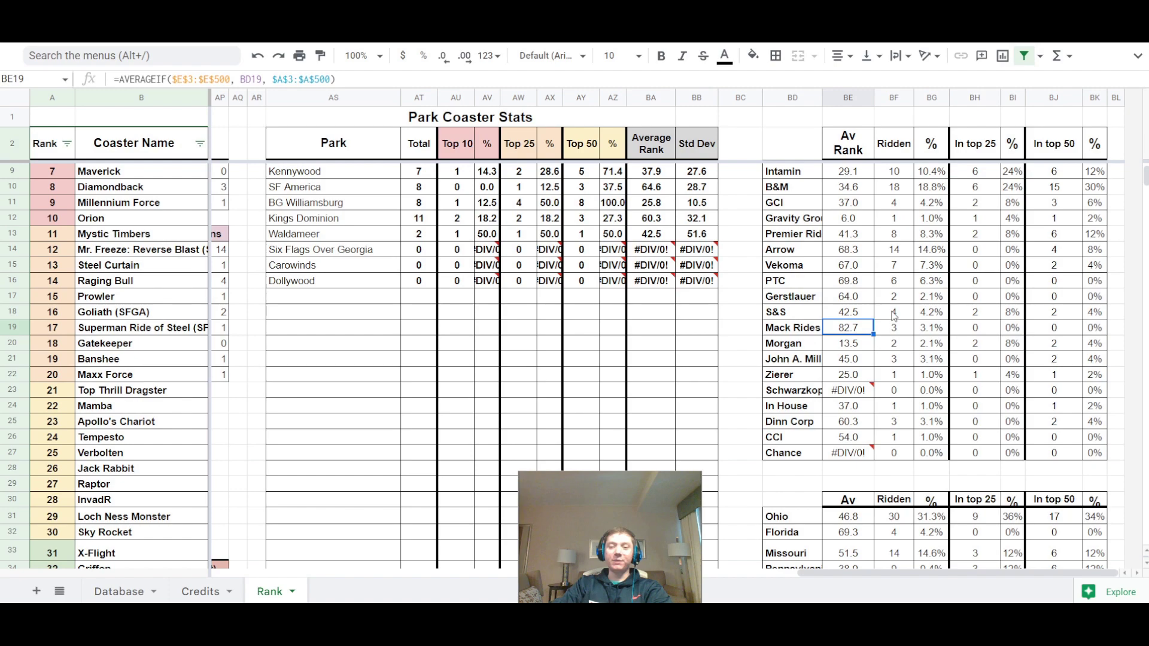
click(897, 333)
click(858, 336)
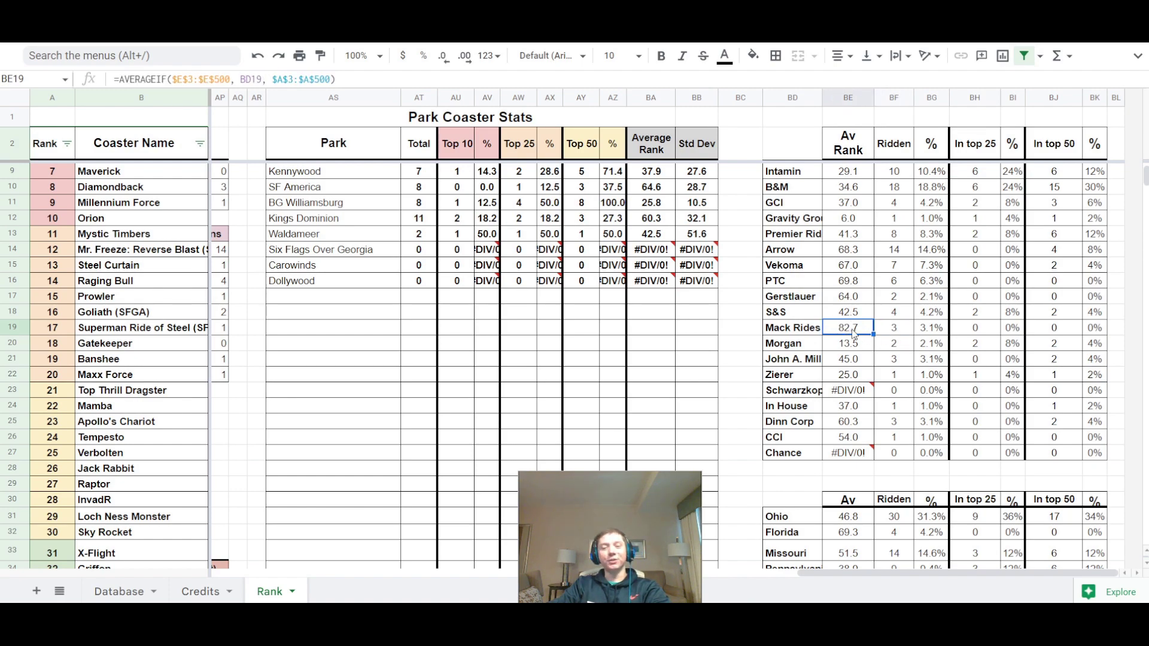
Step: Look over the state statistics table below the manufacturers, from Ohio to Indiana
scroll(847, 269, down, 5)
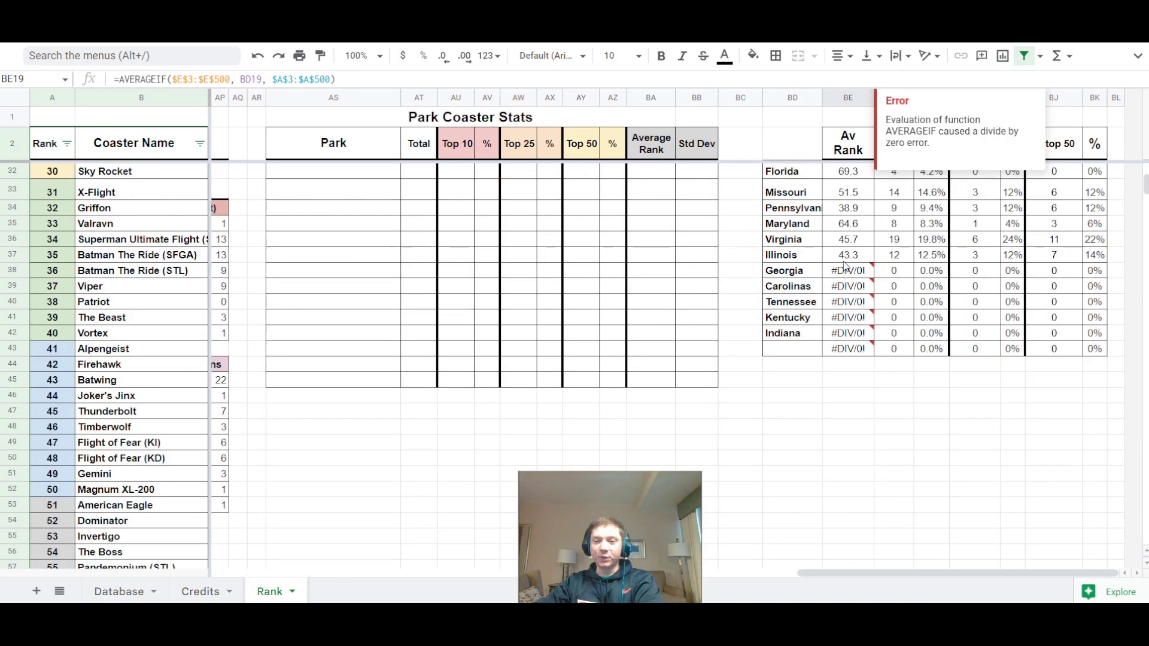
scroll(847, 279, up, 3)
scroll(808, 328, up, 3)
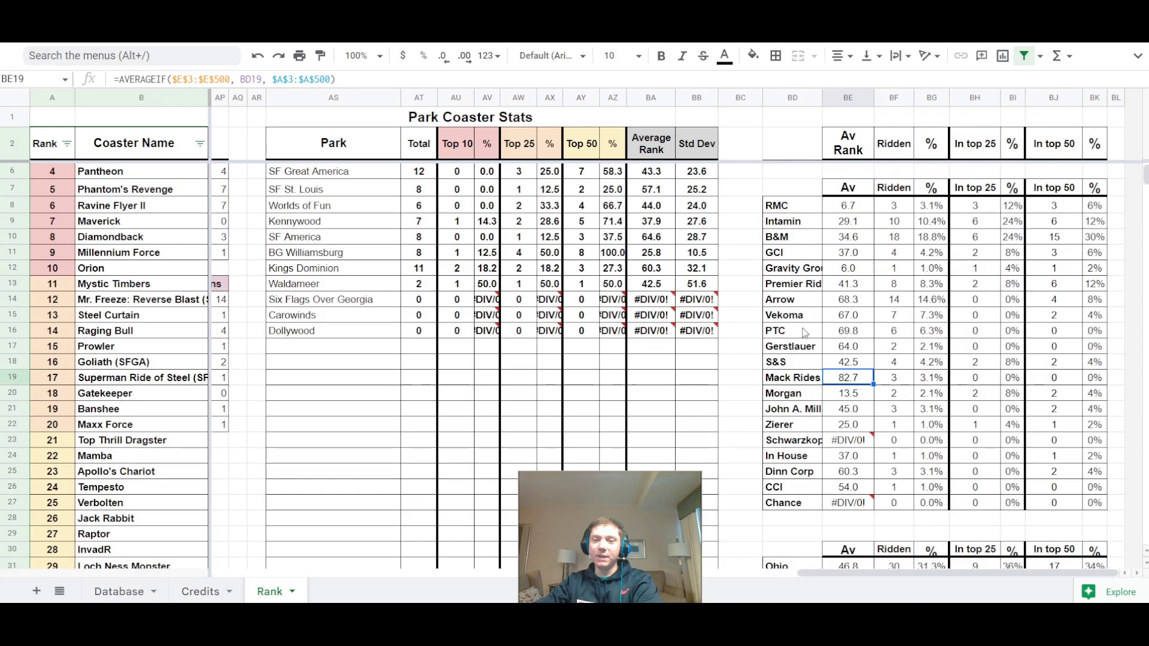
scroll(809, 326, down, 4)
scroll(811, 326, down, 4)
scroll(813, 324, up, 4)
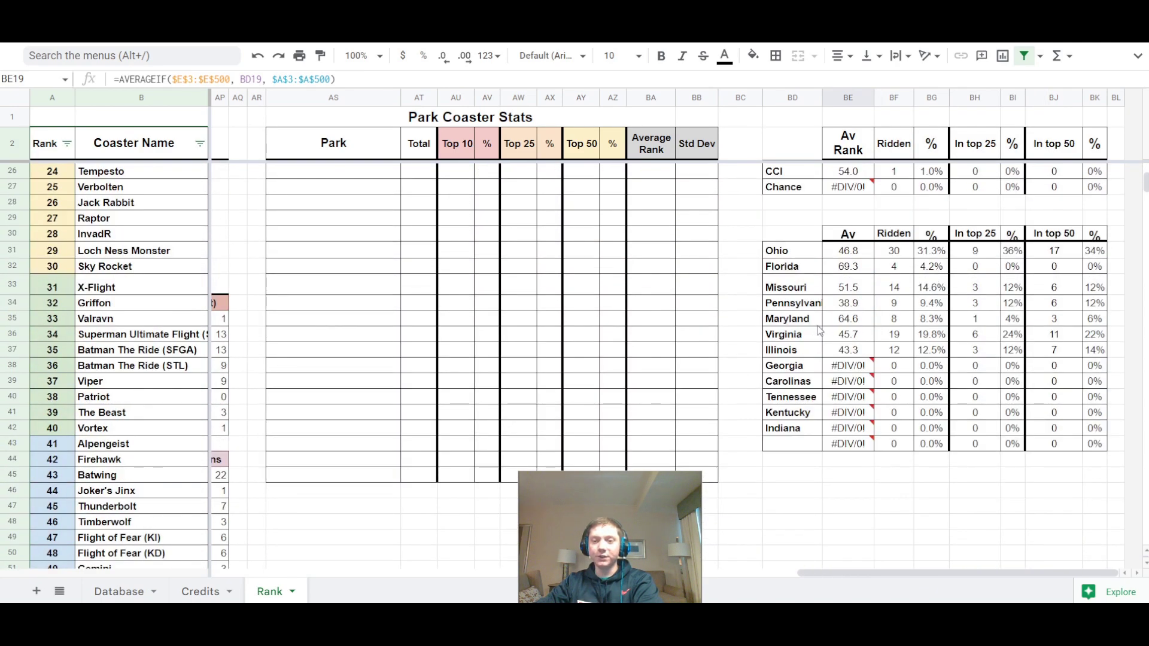
click(783, 292)
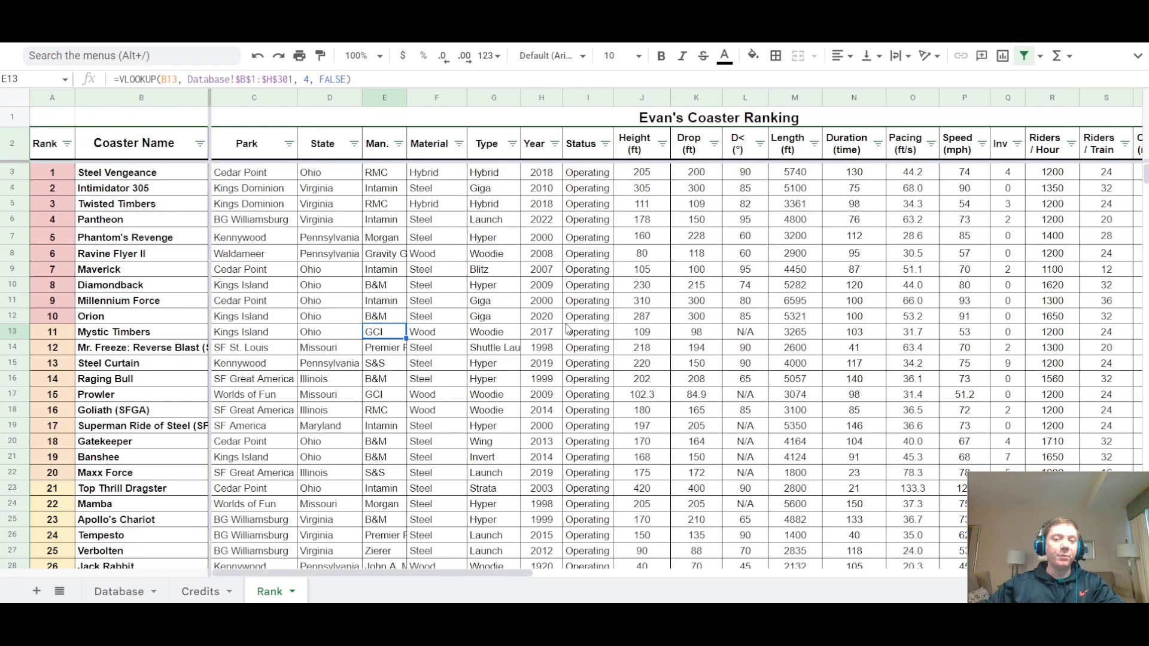
Step: Check the VLOOKUP formulas for Drop in rows 18 and 19 and for Twisted Timbers' Height and Year in the main ranking table
click(696, 412)
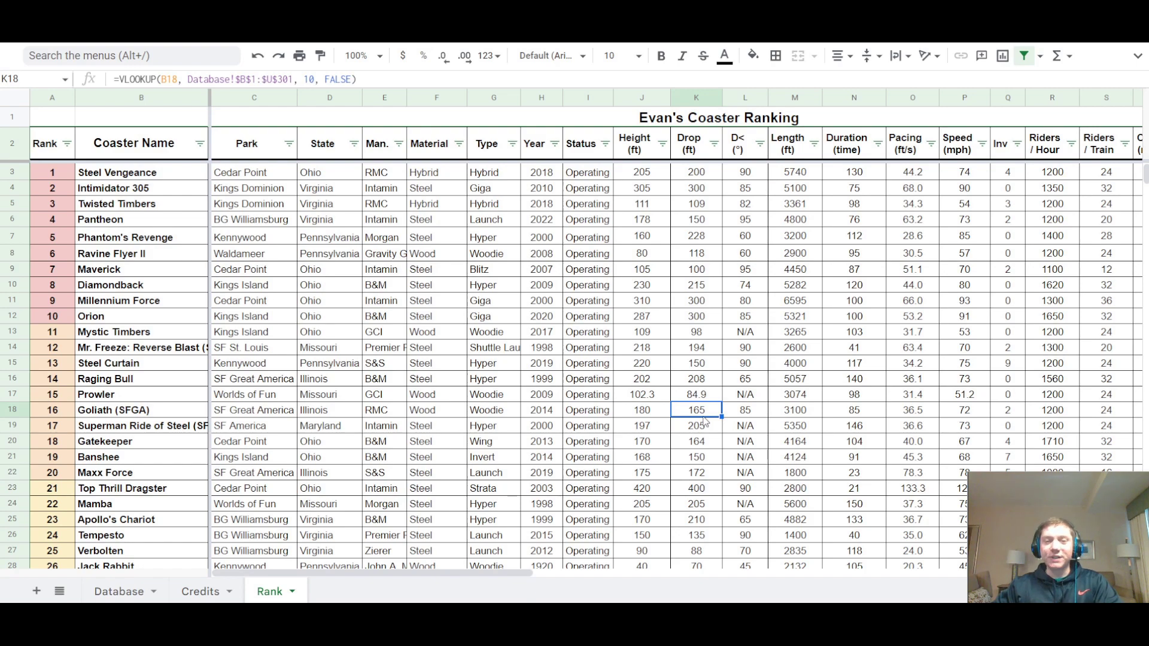
click(704, 422)
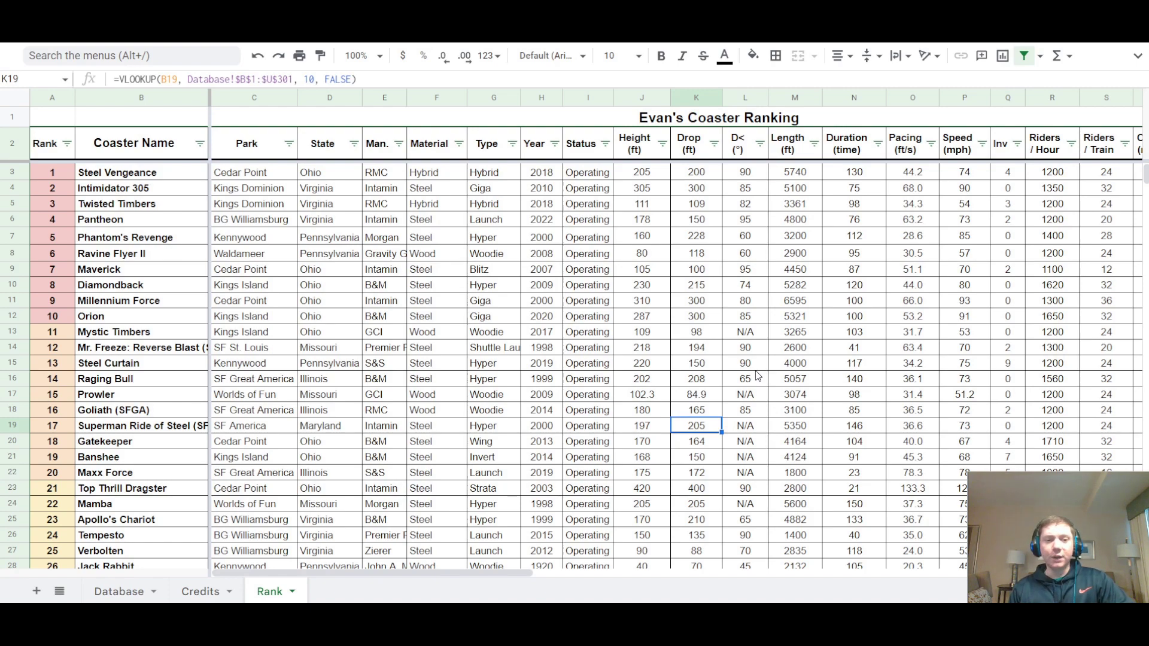
click(636, 208)
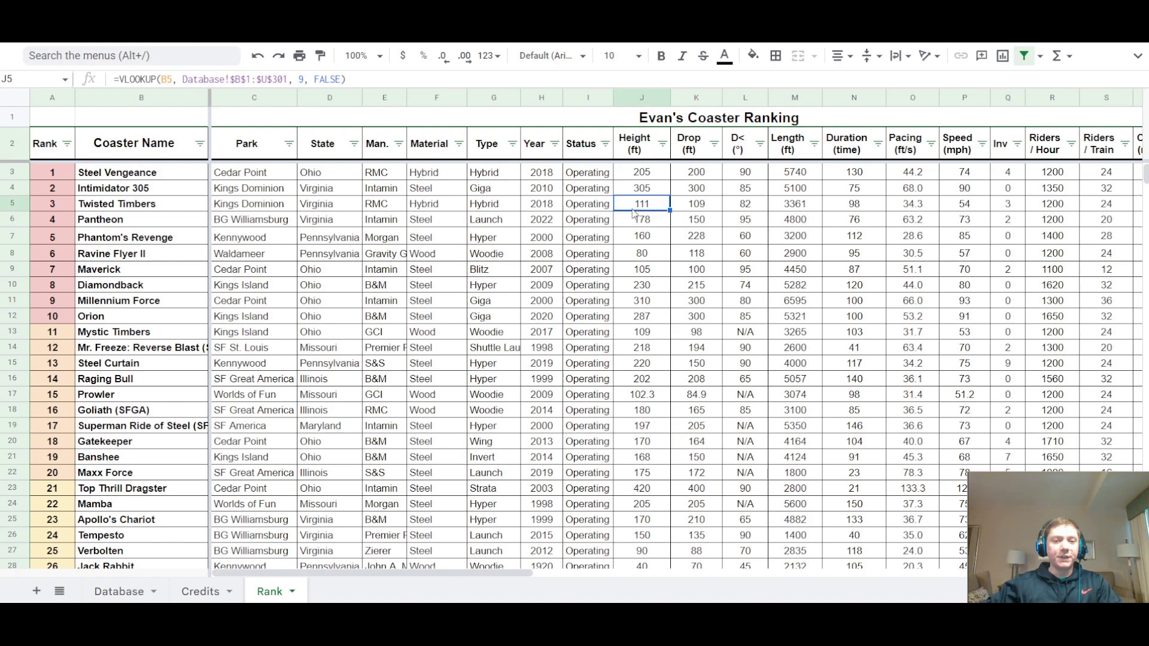
click(558, 208)
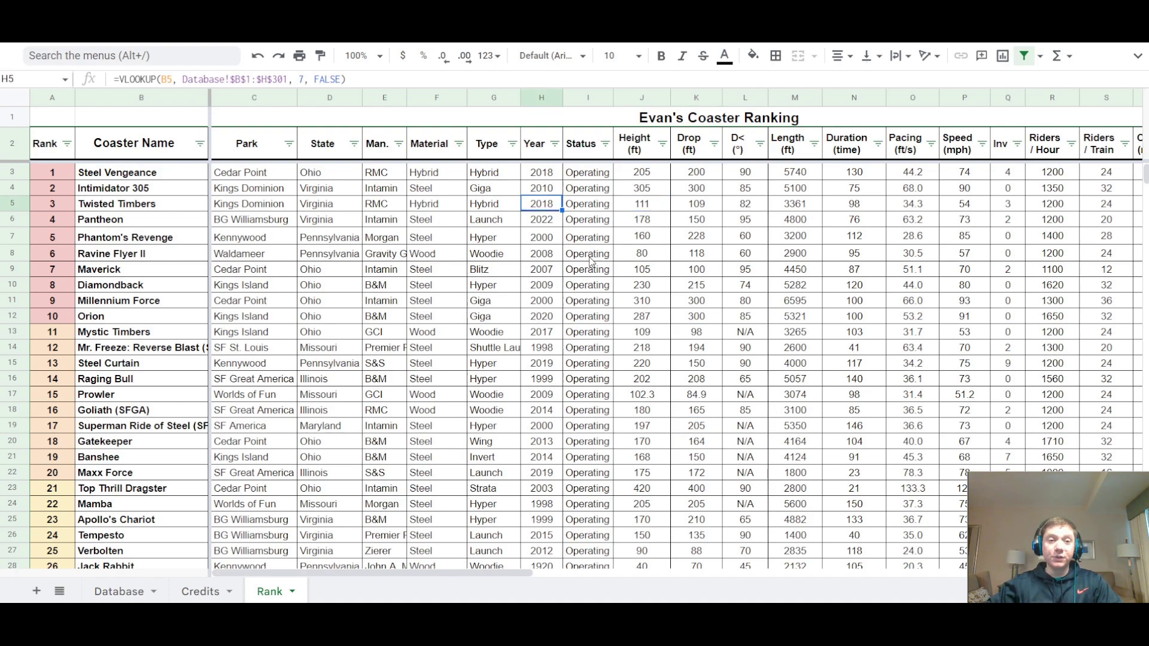